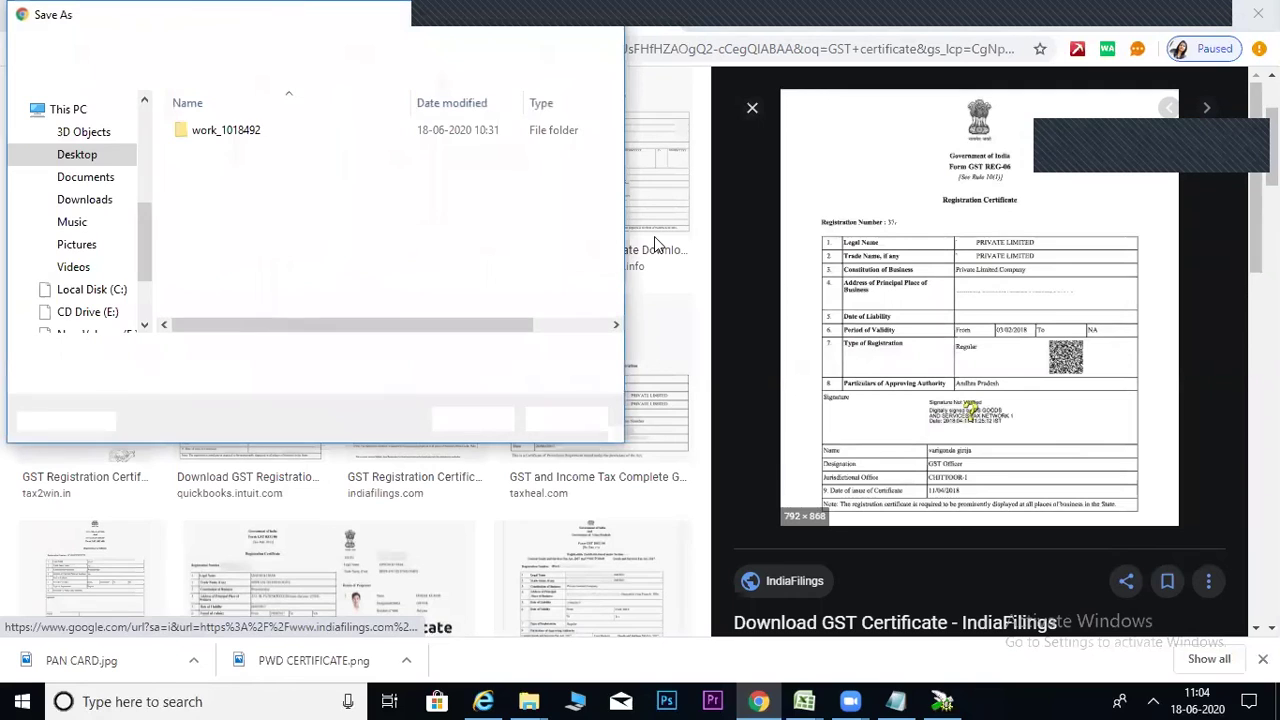
# Save the GST certificate image under the name GST.
pyautogui.write('GST')
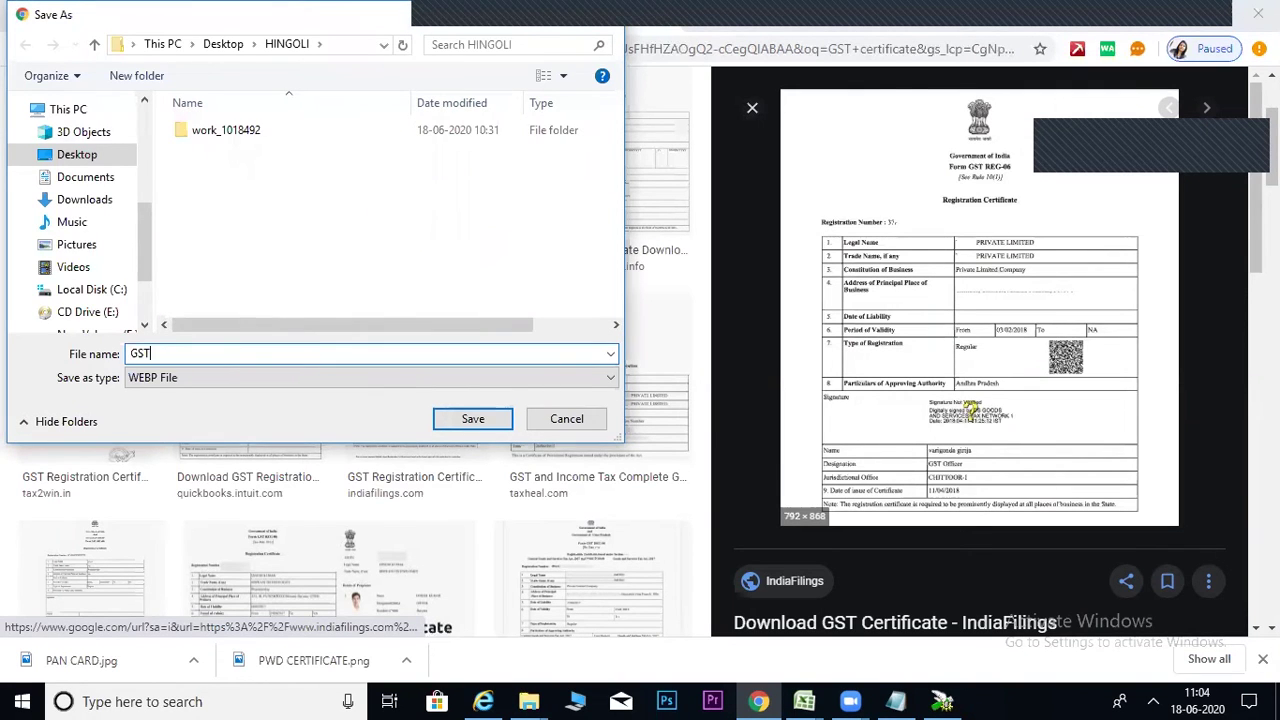
pyautogui.press('Return')
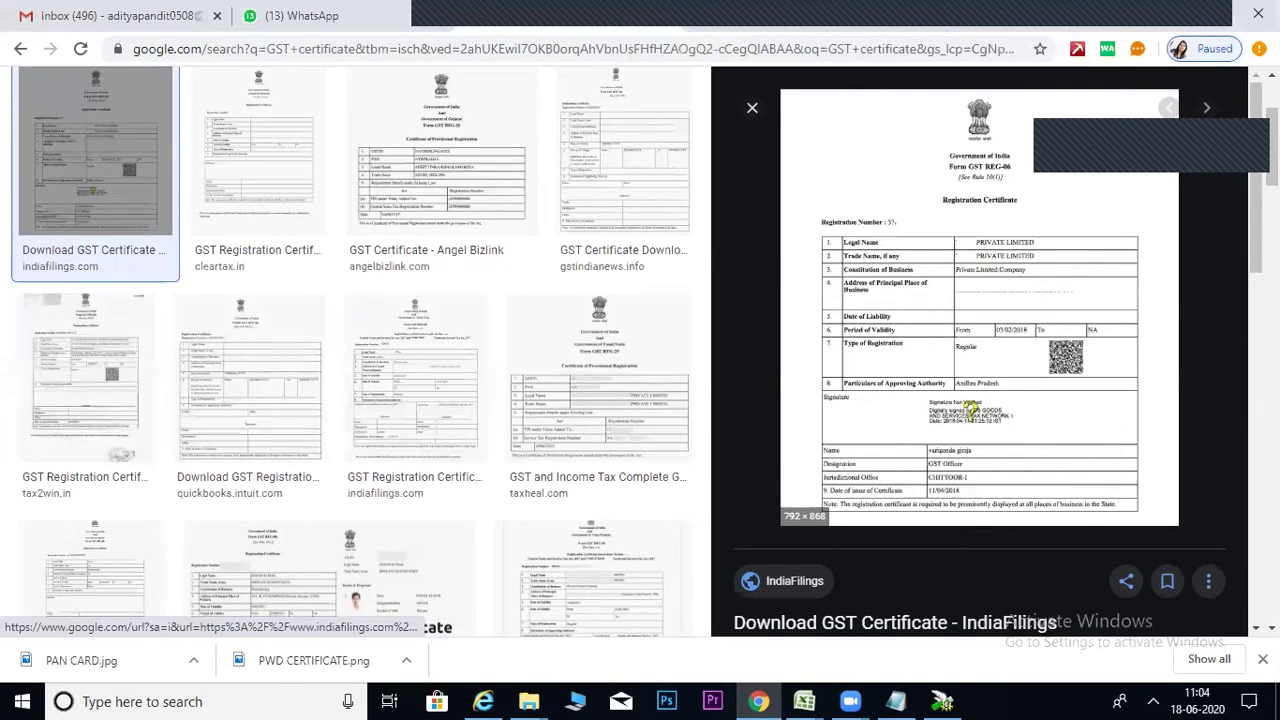
pyautogui.scroll(2, 414, 177)
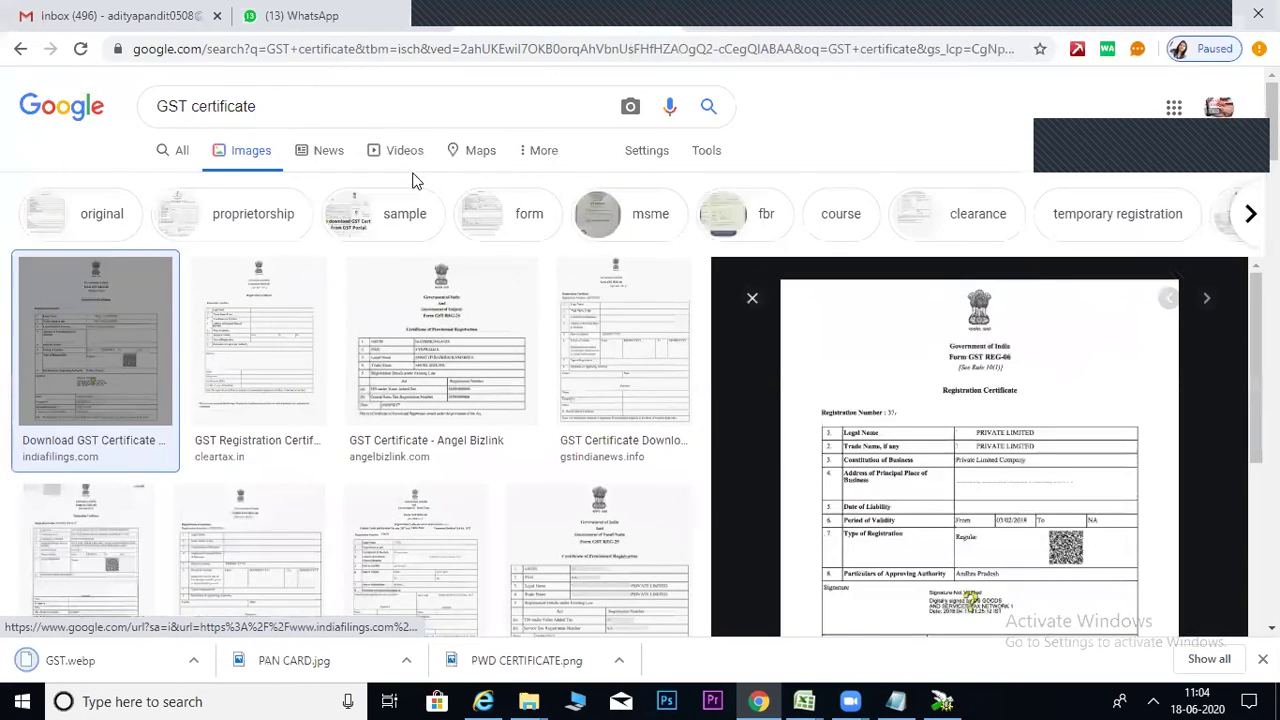
# Search Google Images for ITR and save the Tax2win ITR-V form image as ITR.
pyautogui.tripleClick(160, 106)
pyautogui.write('ITR')
pyautogui.press('Return')
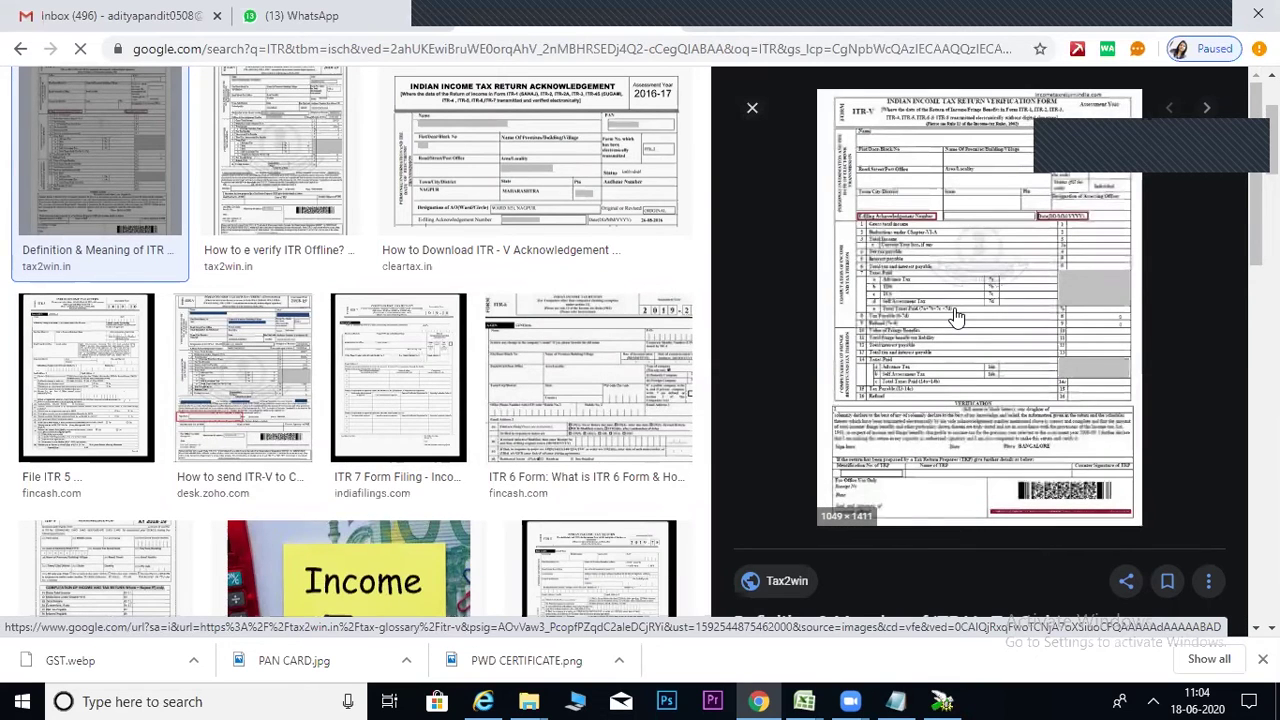
pyautogui.rightClick(955, 316)
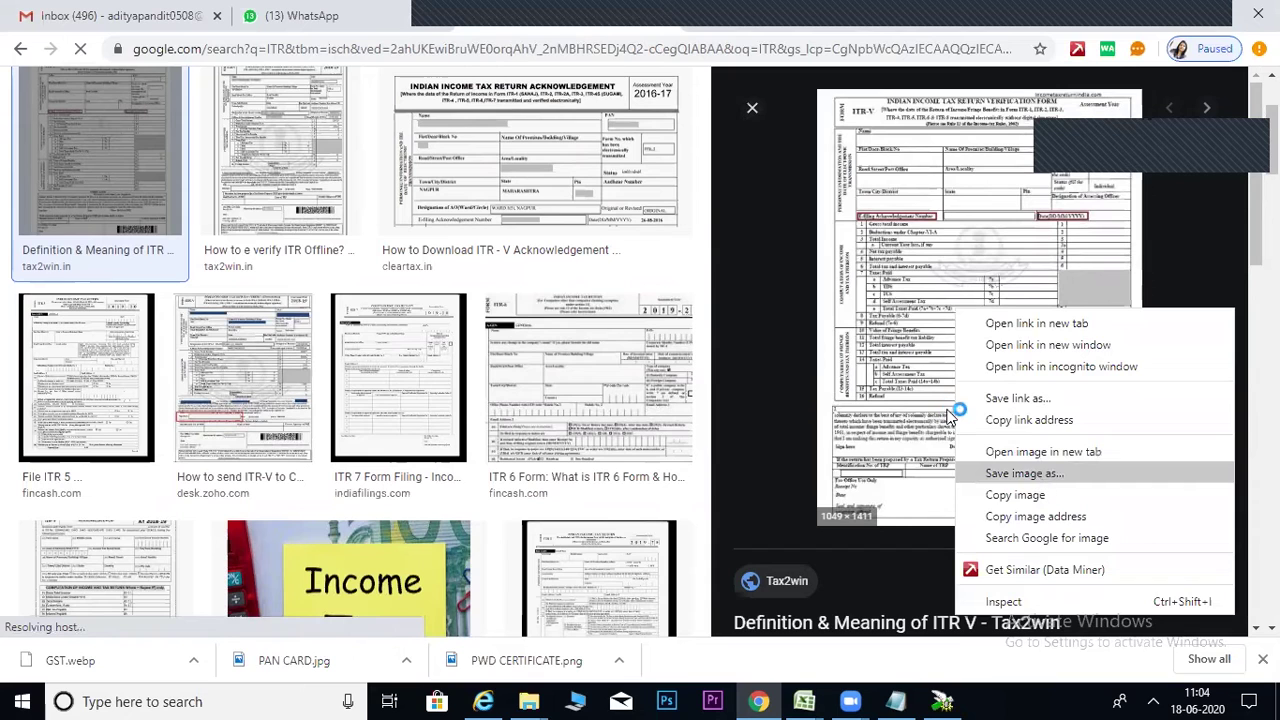
pyautogui.click(855, 393)
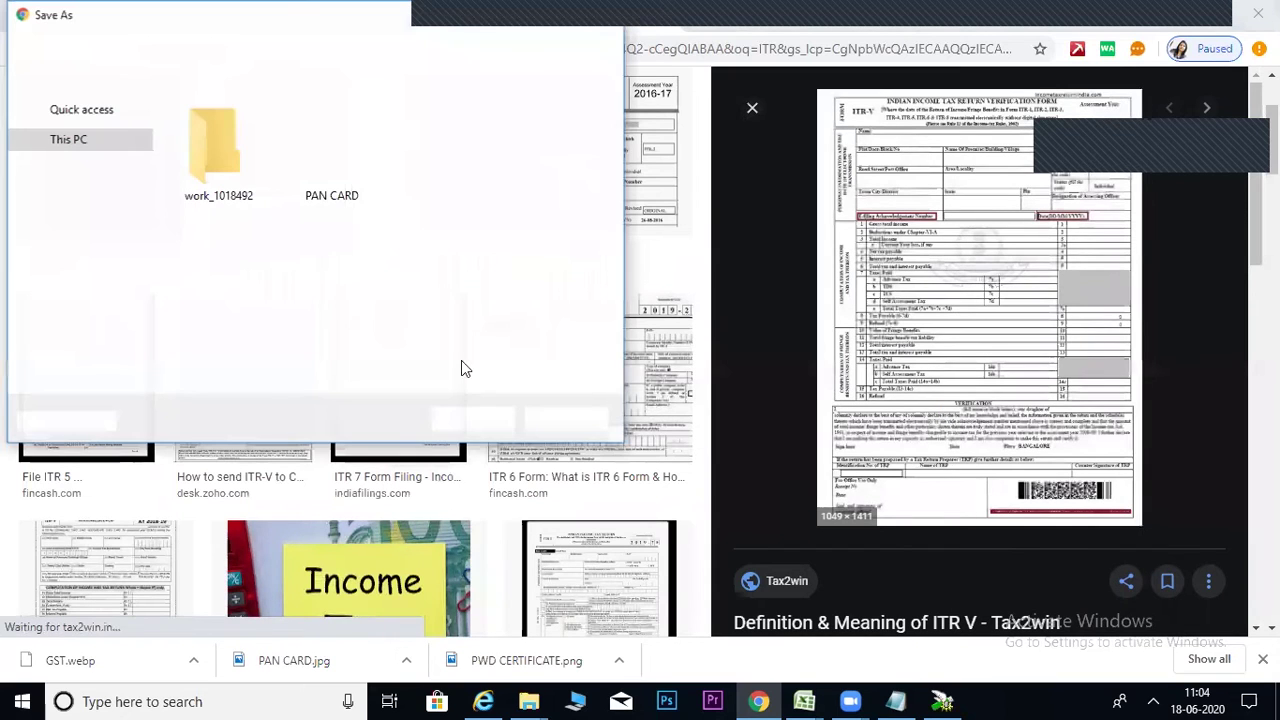
pyautogui.write('ITR')
pyautogui.press('Return')
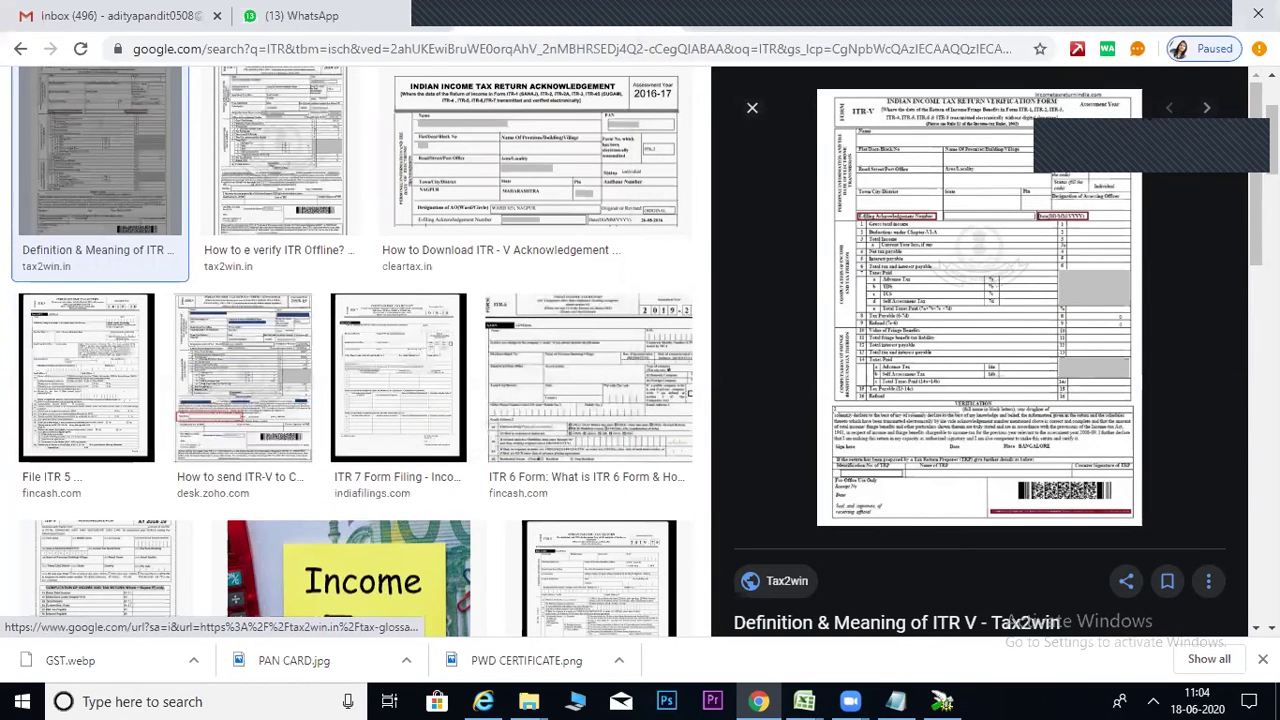
pyautogui.scroll(2, 414, 114)
# Search 'Similar type of work certificate' and save the Union Bank certificate image as SIMILAR TYPE OF WORK.
pyautogui.doubleClick(114, 101)
pyautogui.write('Similar ')
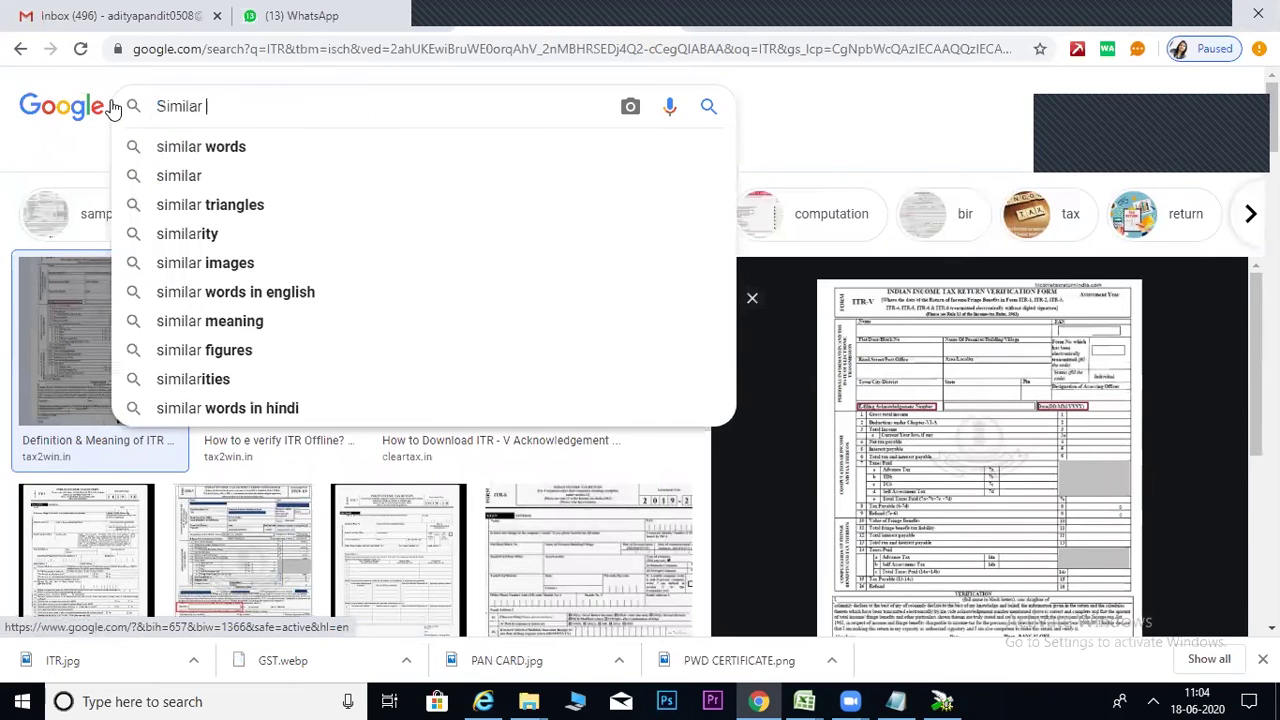
pyautogui.write('type of work certi')
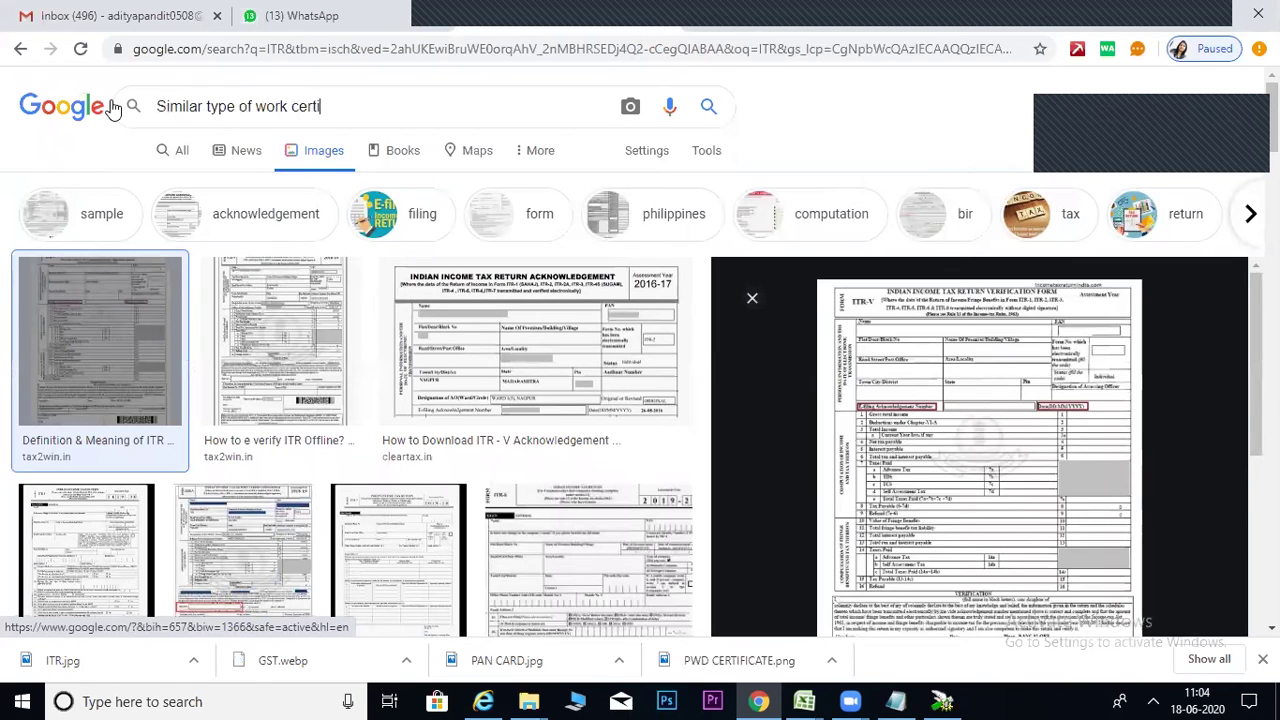
pyautogui.write('ficate')
pyautogui.press('Return')
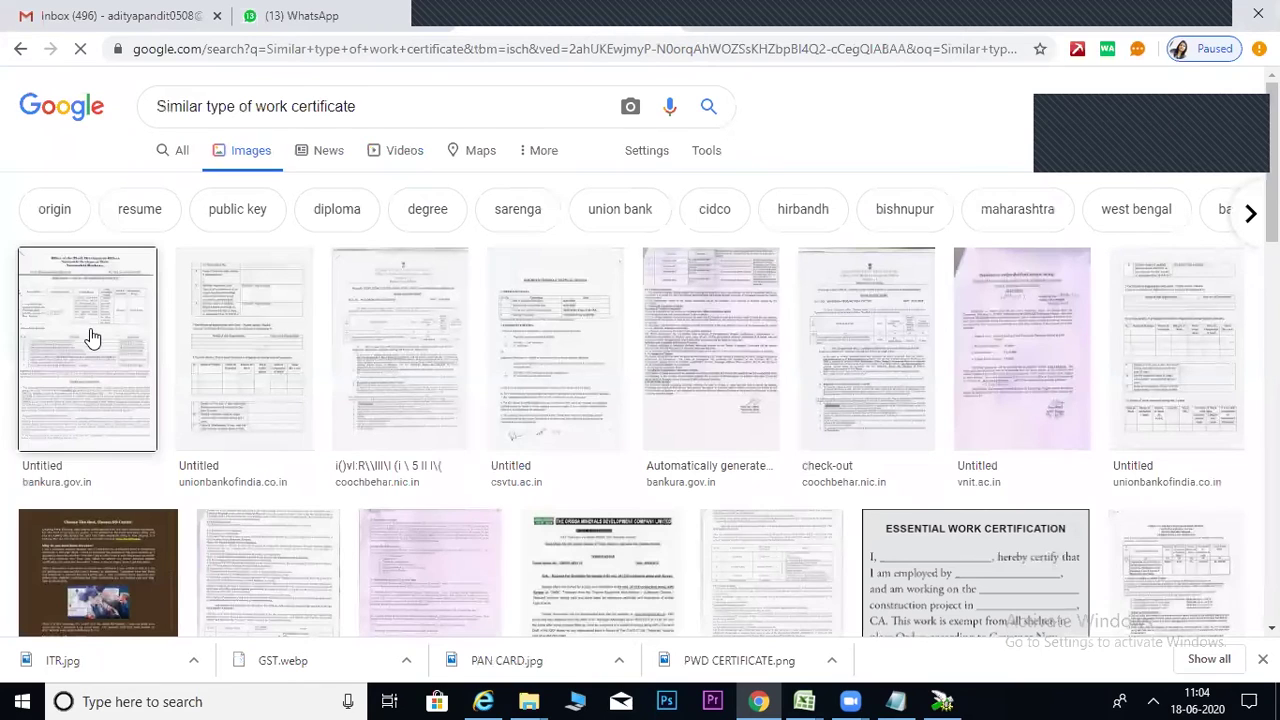
pyautogui.click(272, 370)
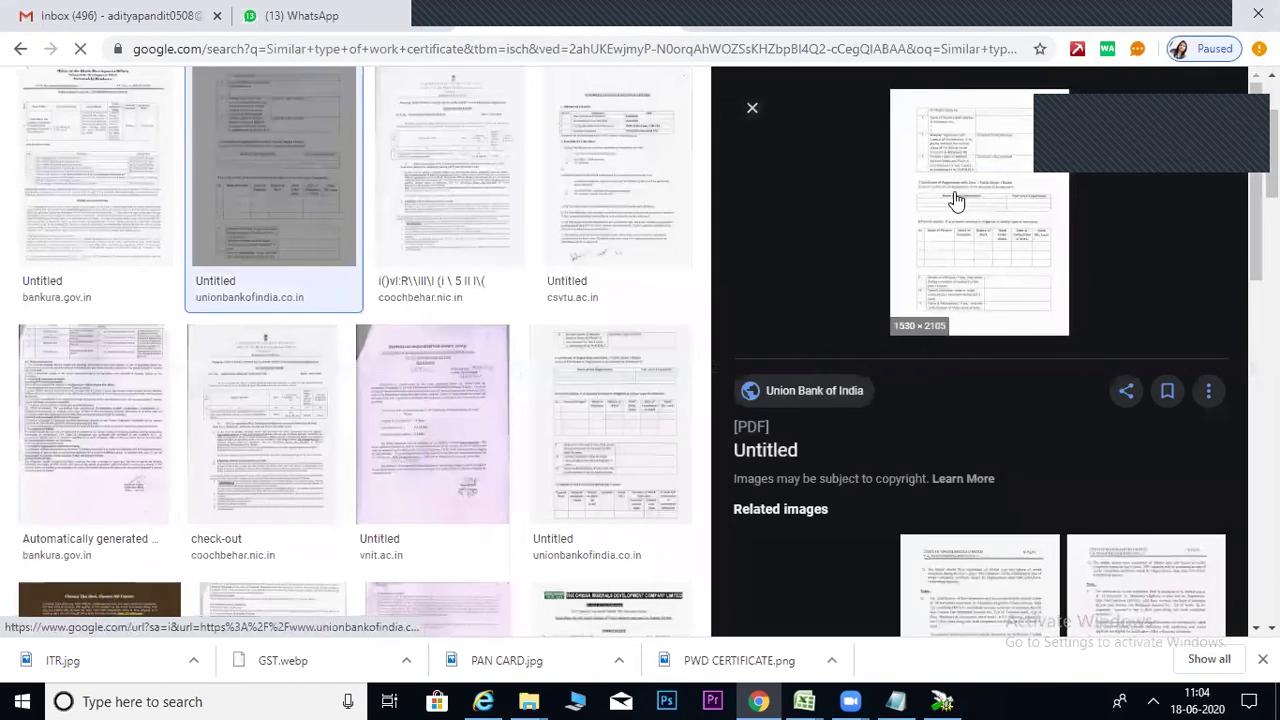
pyautogui.rightClick(955, 193)
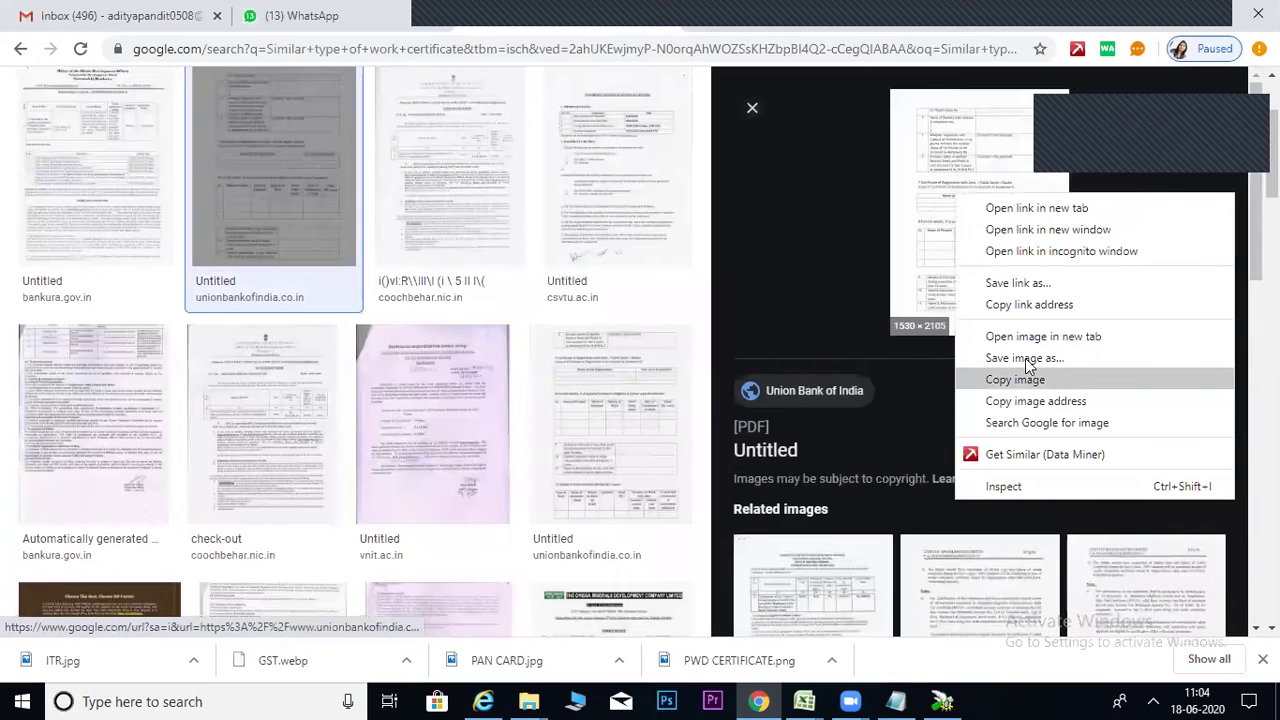
pyautogui.click(1025, 359)
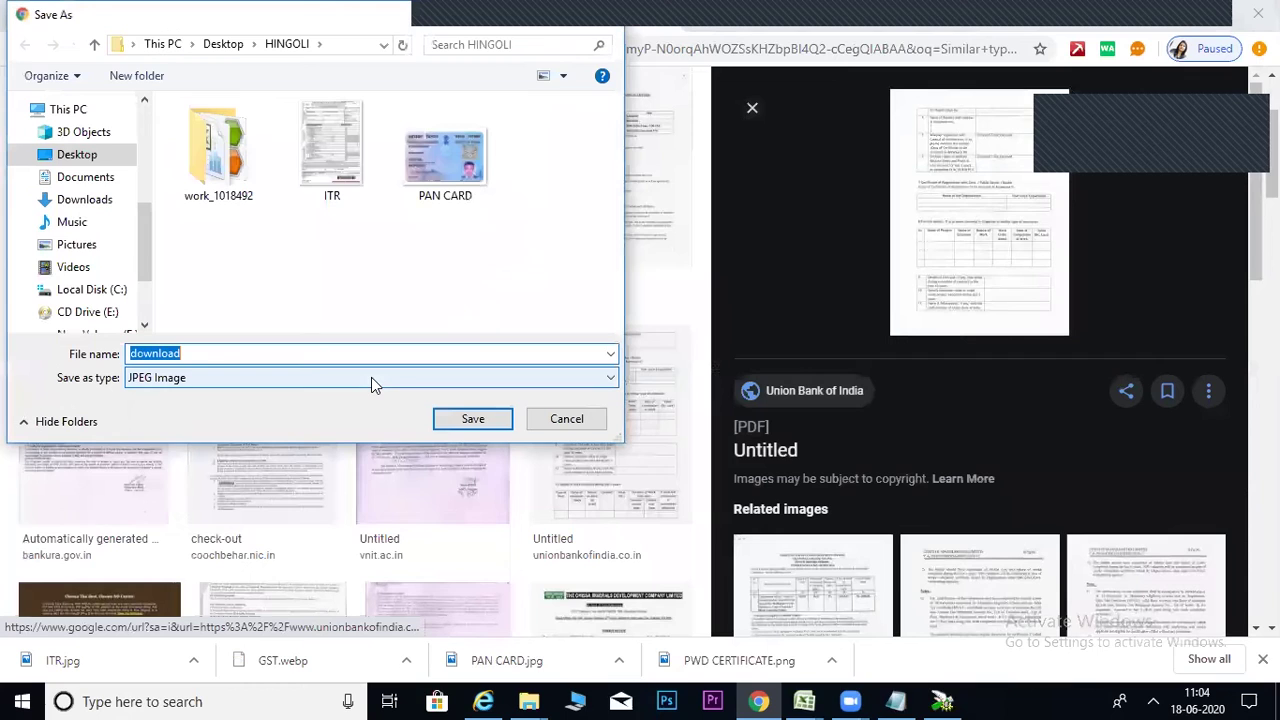
pyautogui.write('SIMILAR TYPE OF WOR')
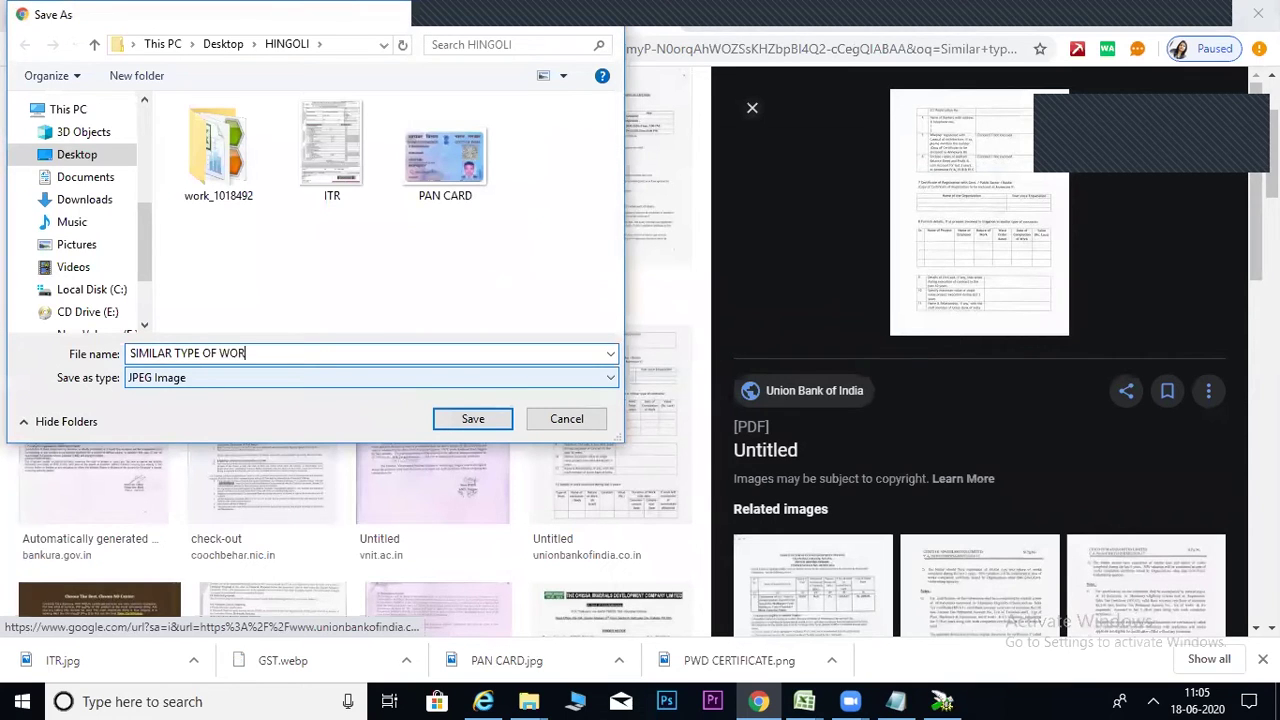
pyautogui.write('K')
pyautogui.press('Return')
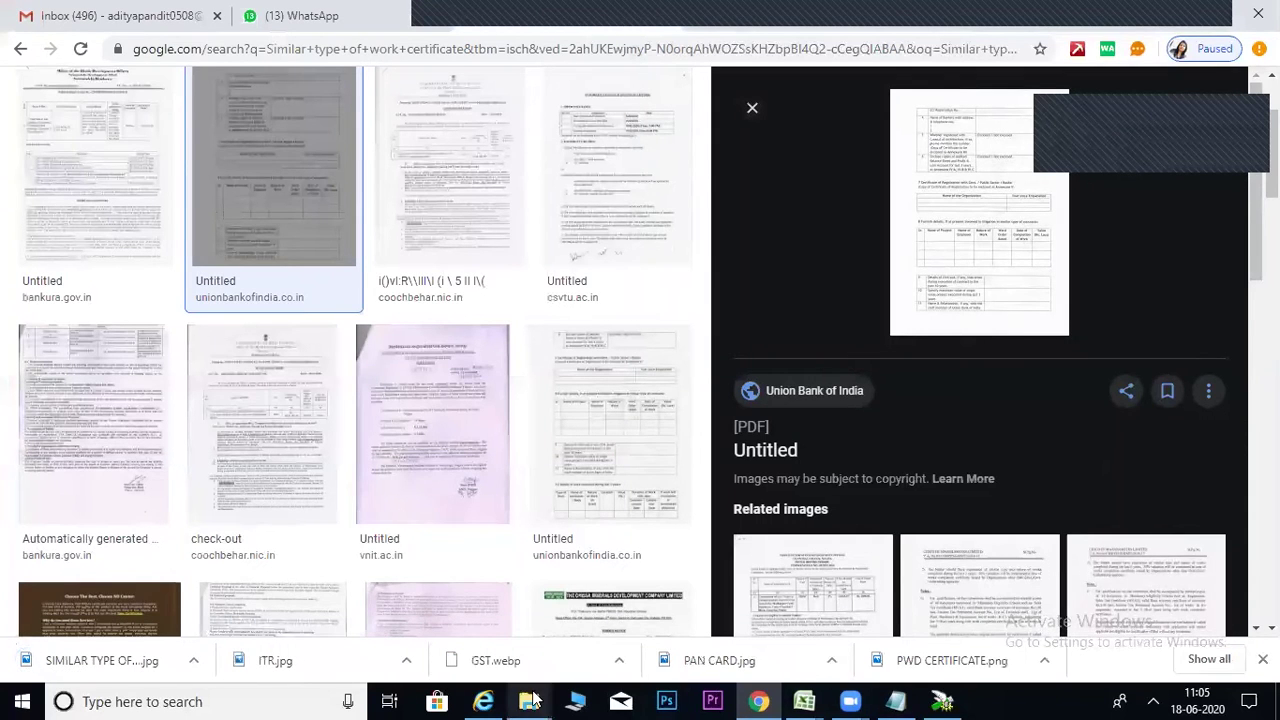
pyautogui.moveTo(533, 700)
pyautogui.click(583, 626)
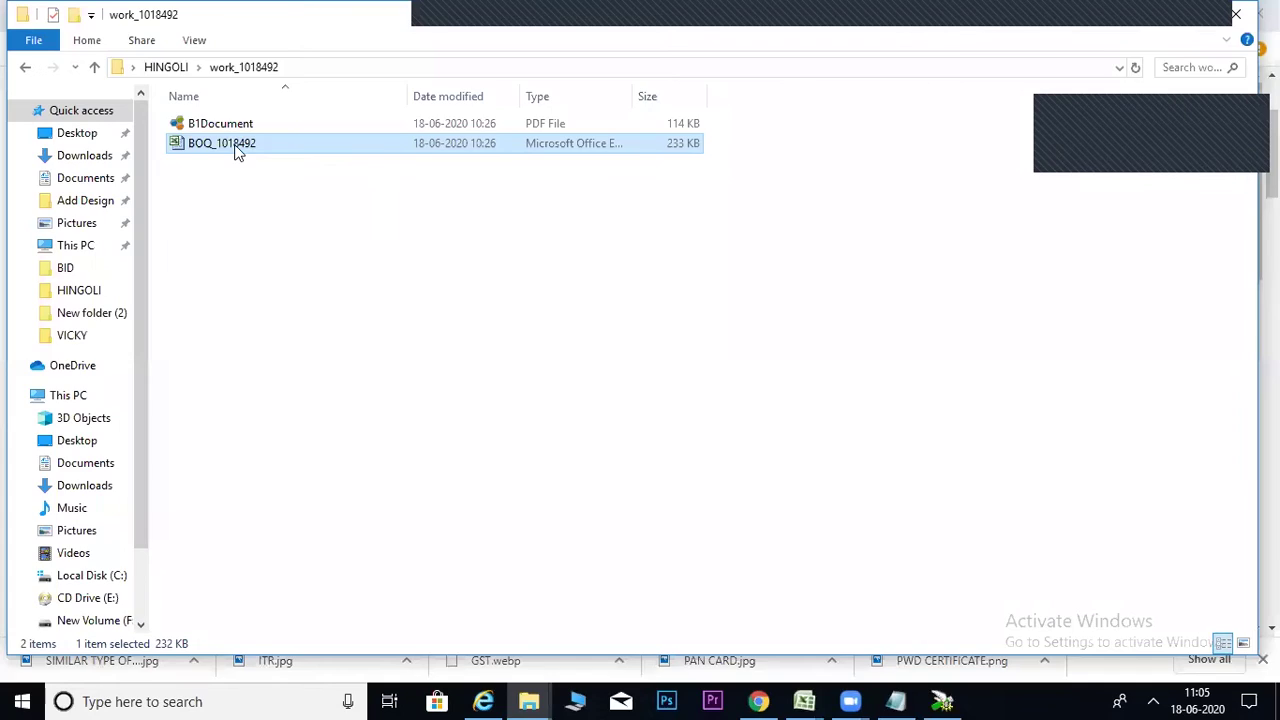
pyautogui.click(166, 67)
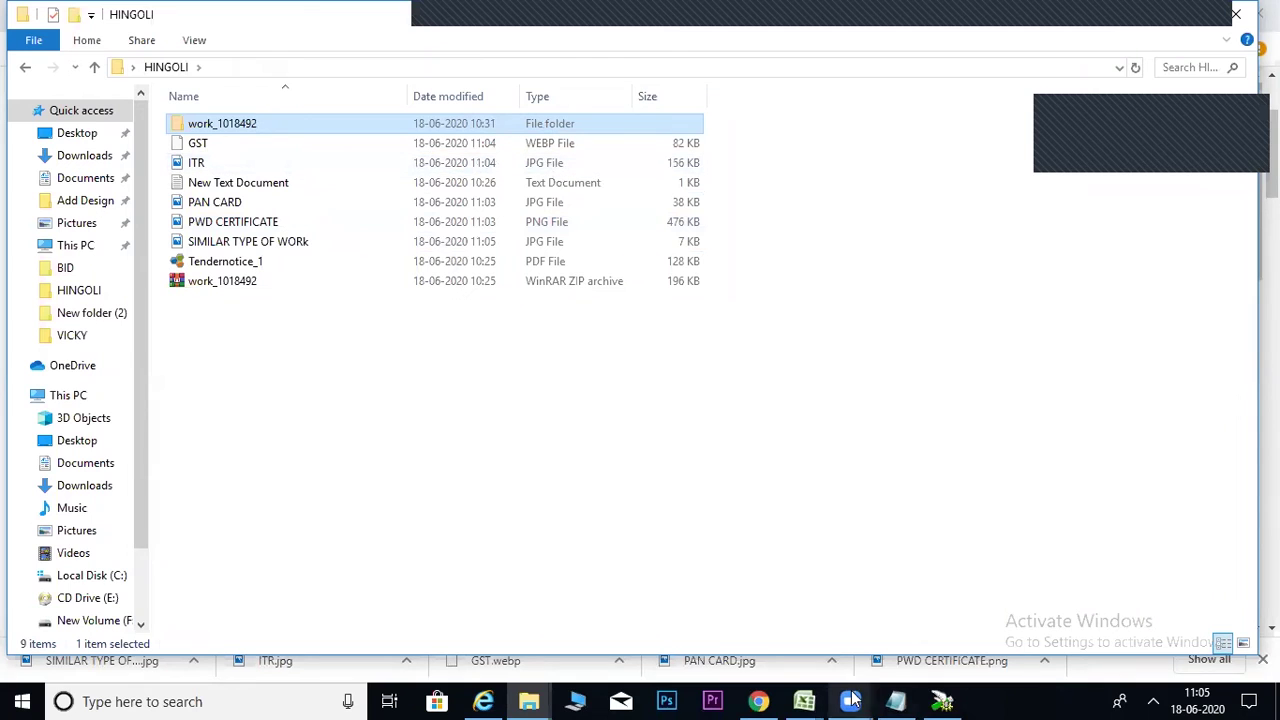
pyautogui.click(483, 701)
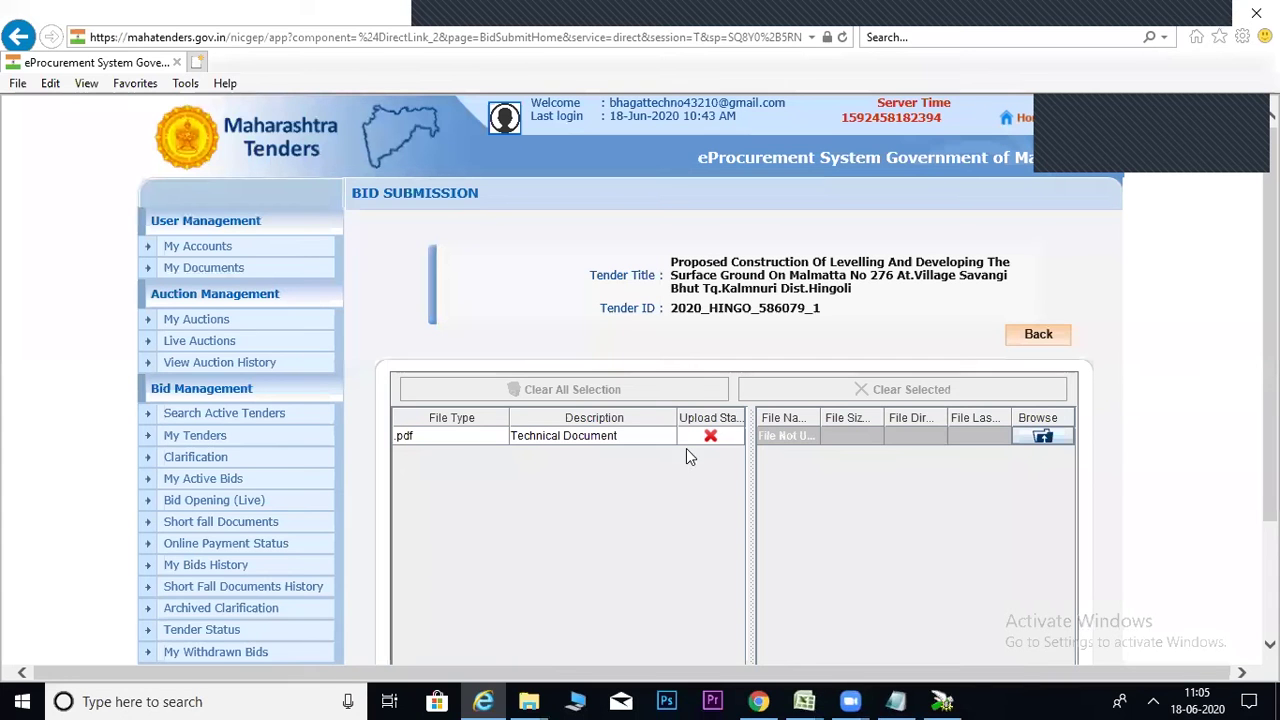
pyautogui.click(530, 700)
pyautogui.click(630, 615)
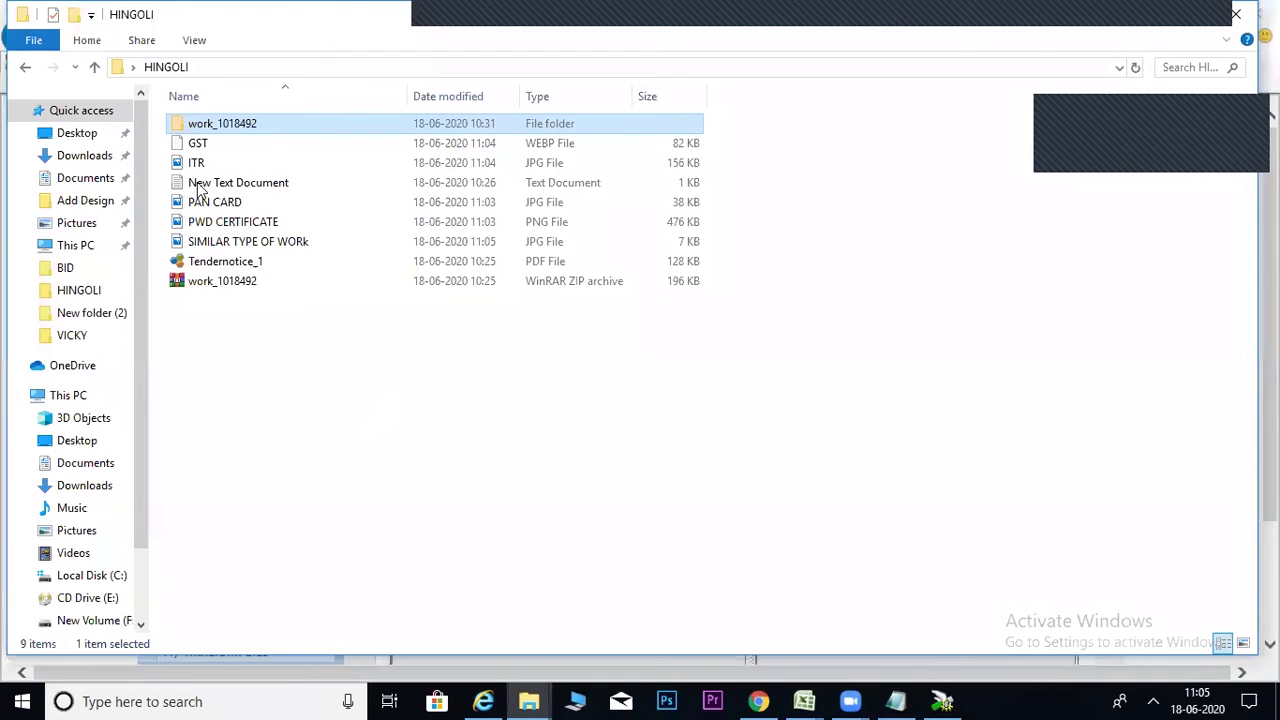
pyautogui.click(196, 163)
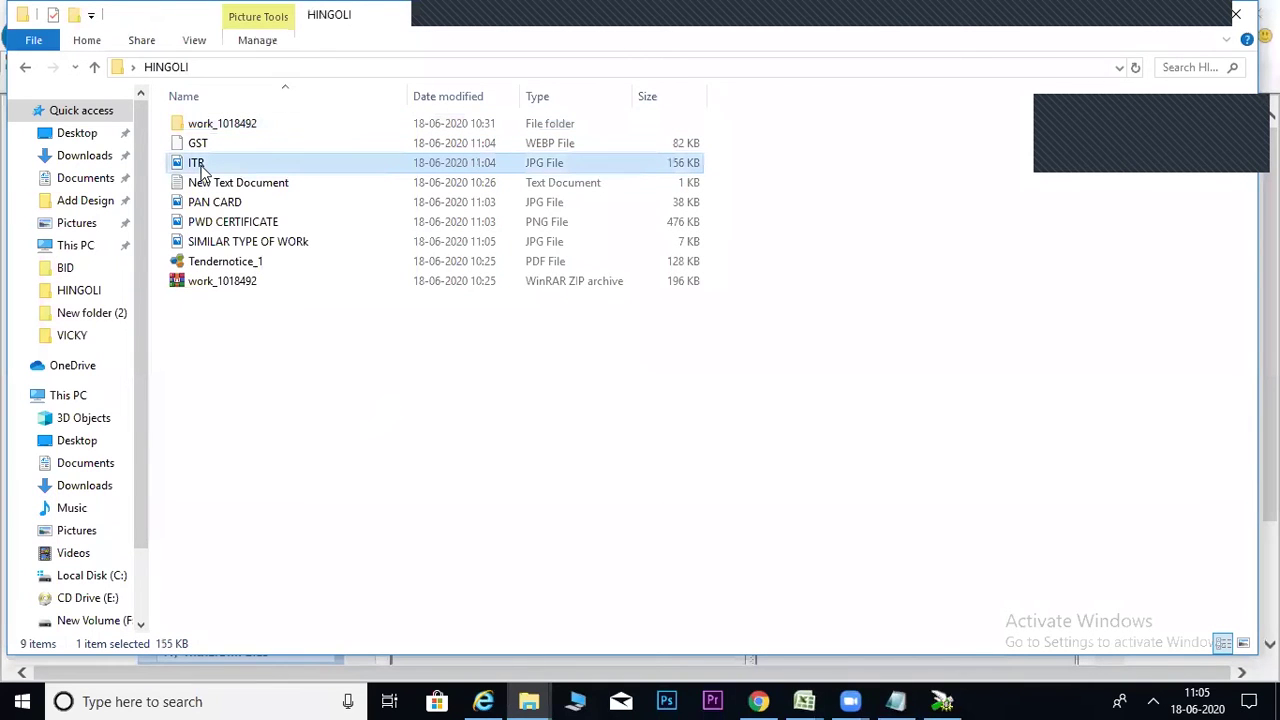
pyautogui.click(205, 146)
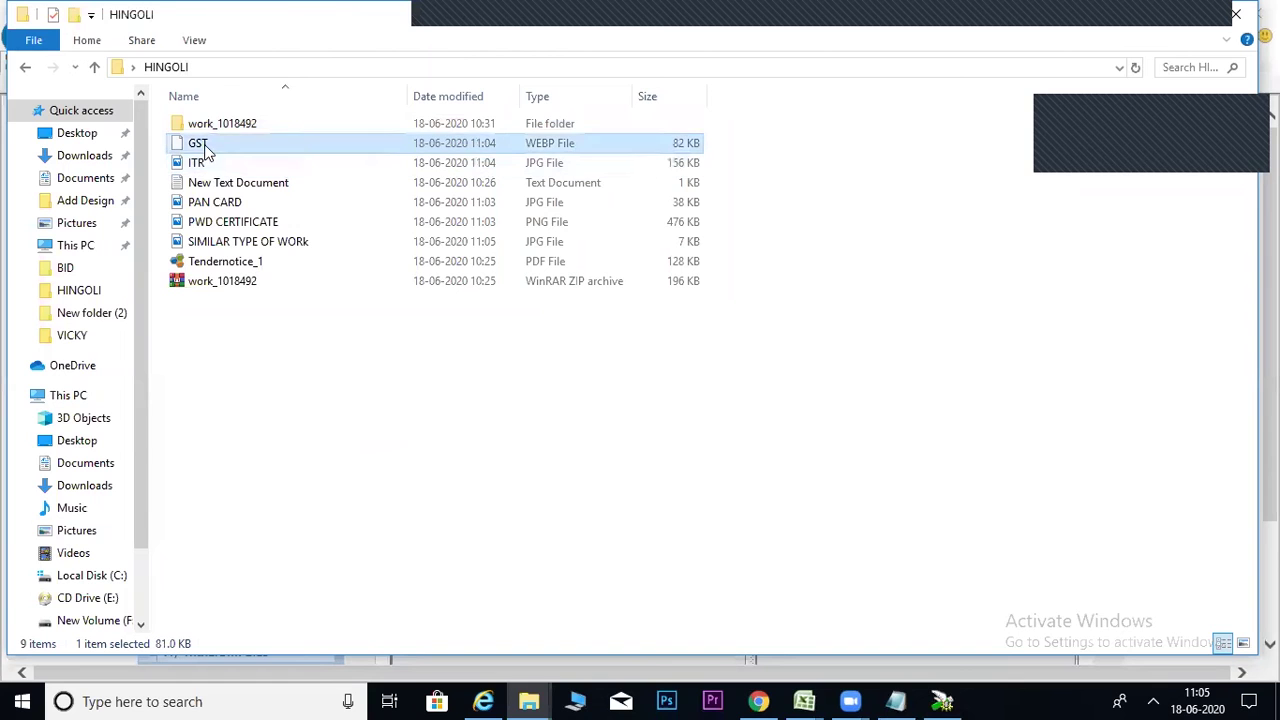
pyautogui.click(760, 700)
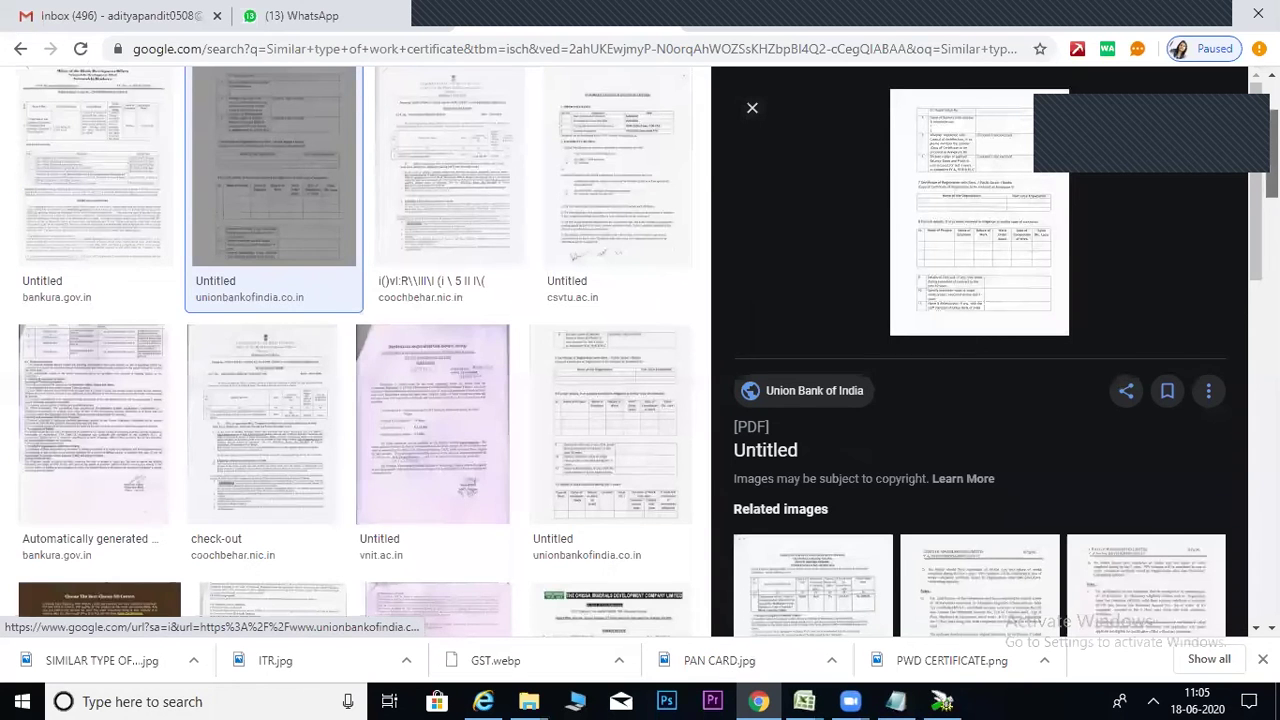
# Search Google Images for gst certificate.
pyautogui.scroll(2, 373, 78)
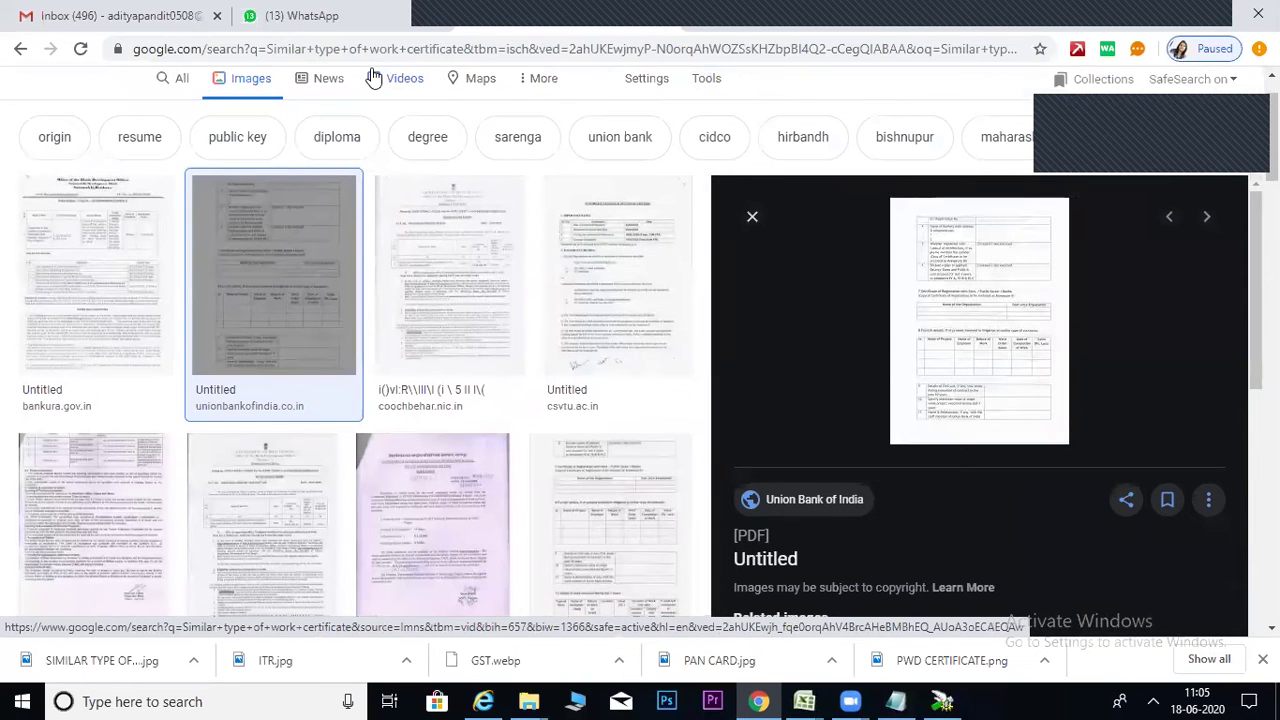
pyautogui.scroll(1, 373, 78)
pyautogui.moveTo(380, 106); pyautogui.dragTo(5, 107)
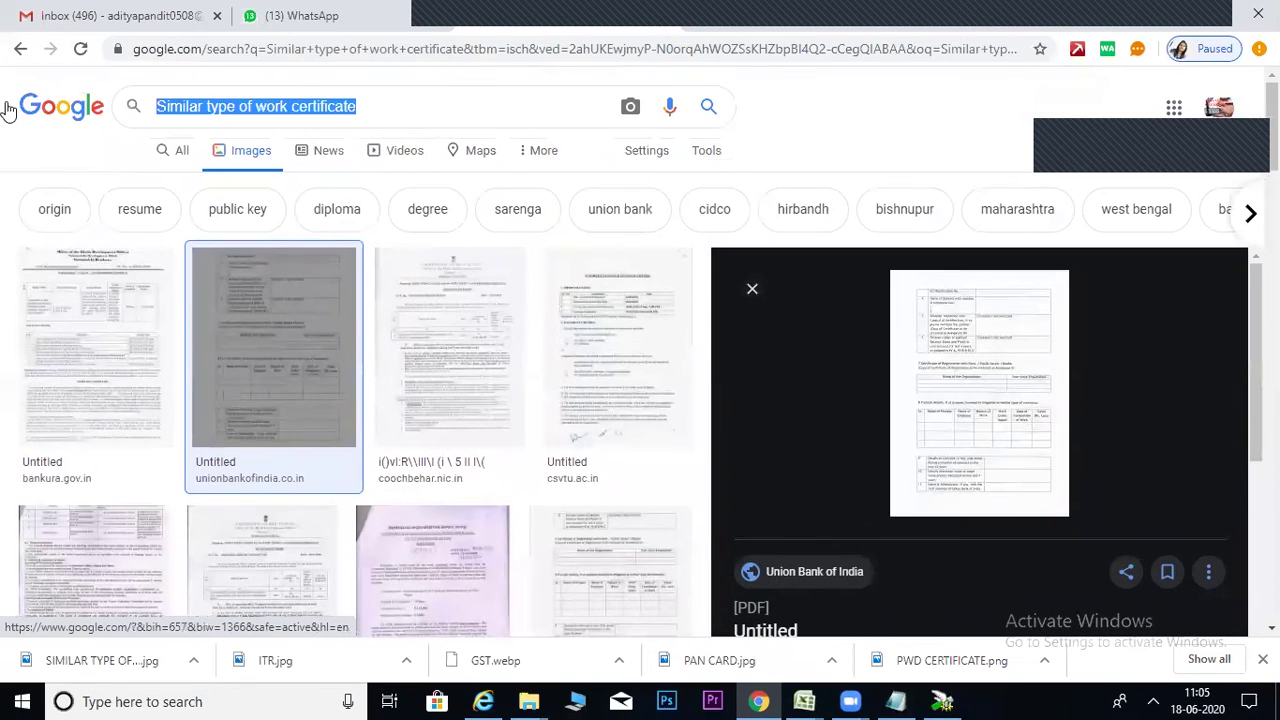
pyautogui.write('gst ceri')
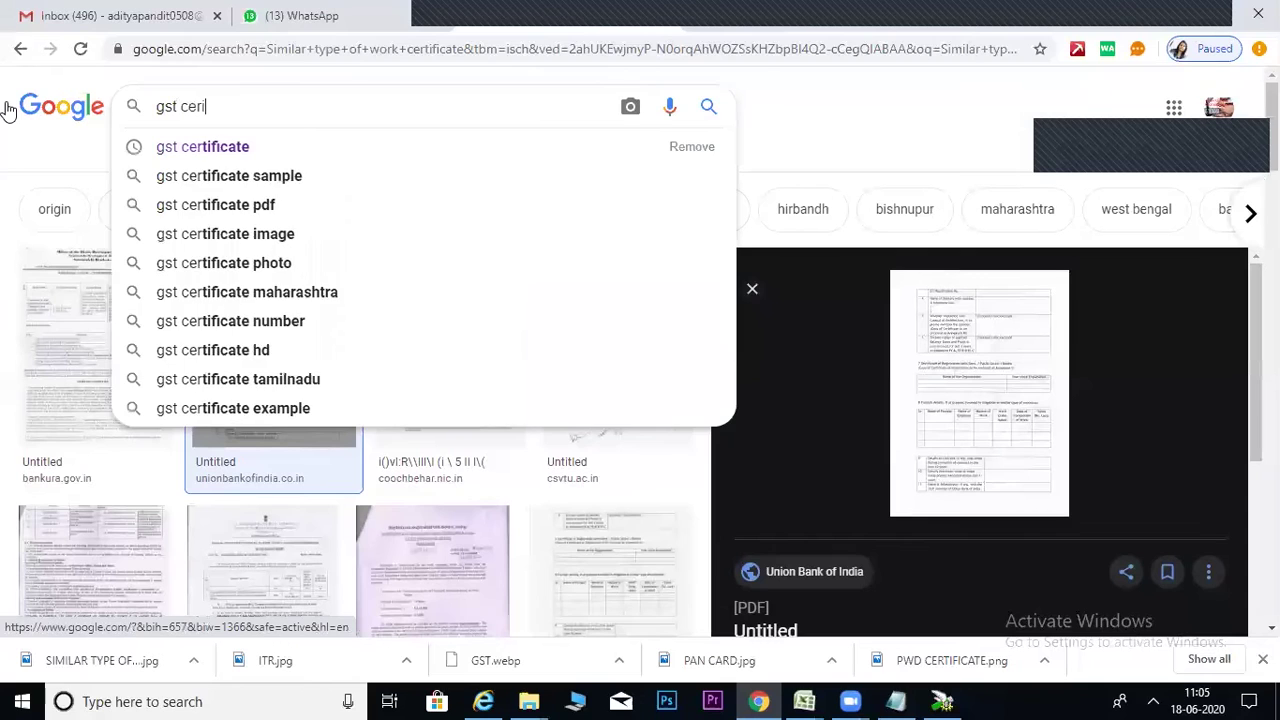
pyautogui.press('Escape')
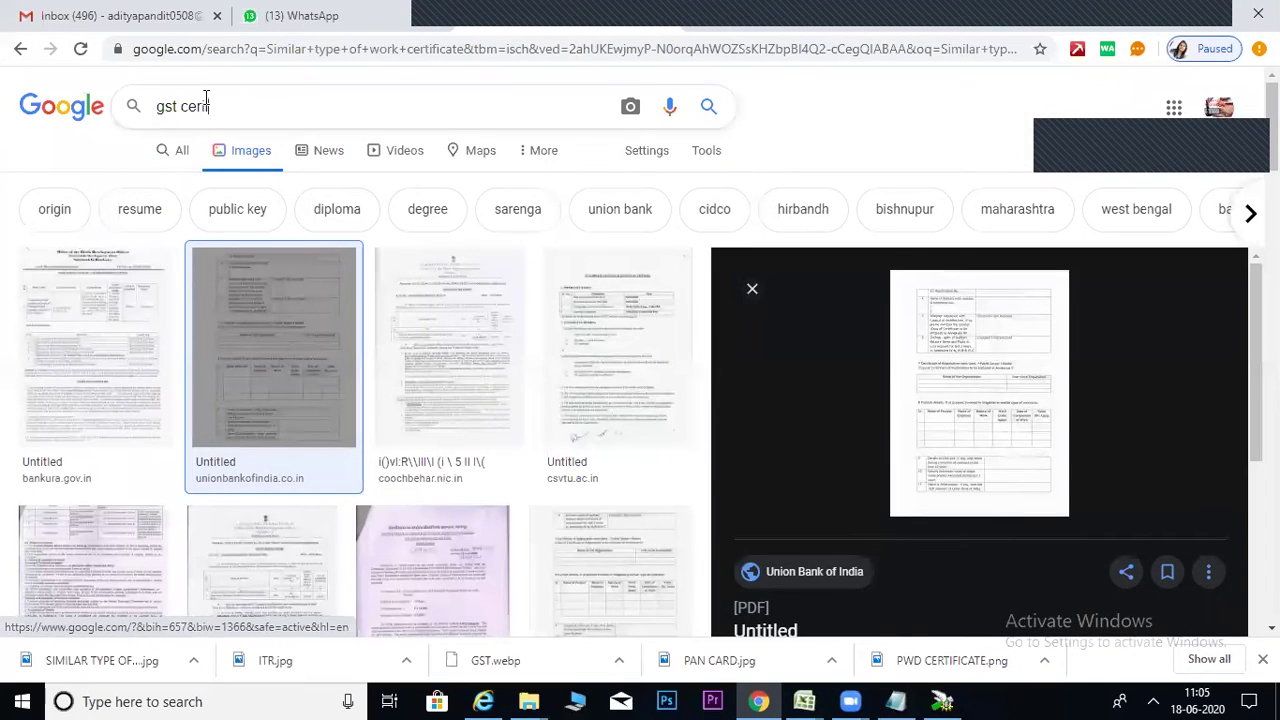
pyautogui.click(205, 104)
pyautogui.click(238, 151)
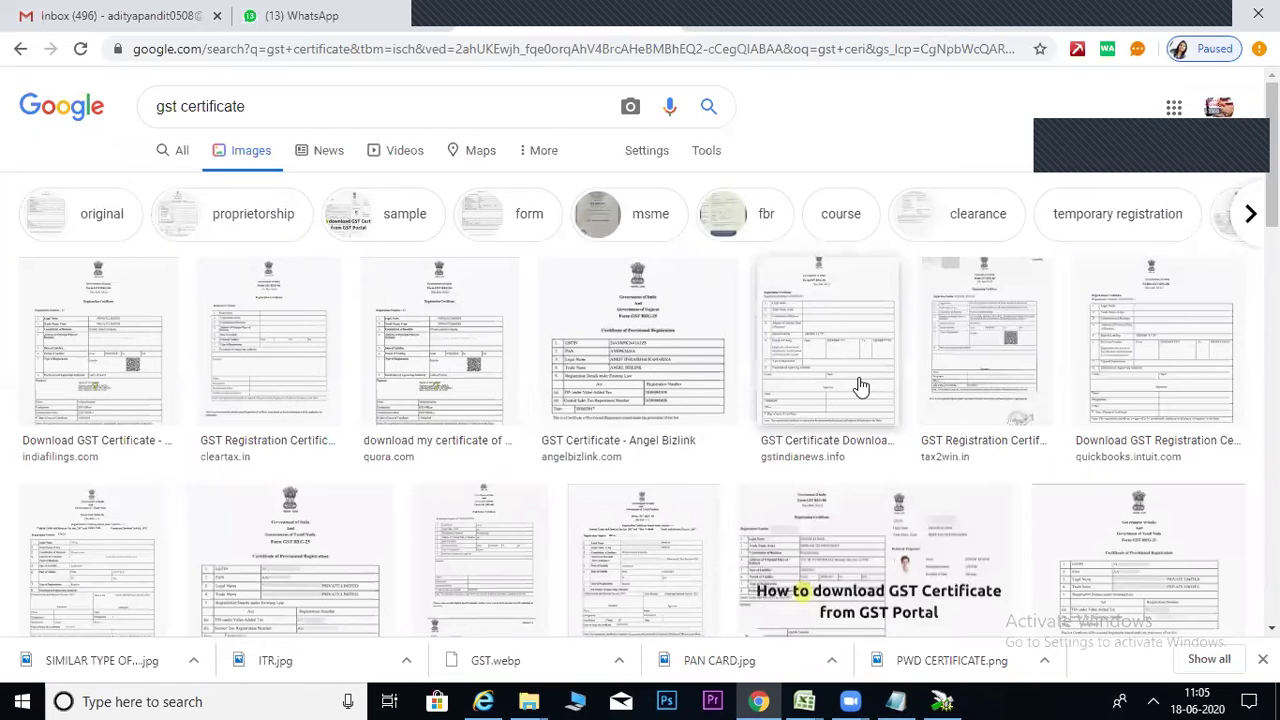
# Try saving the indiafilings GST certificate as GST, but decline replacing GST.webp and cancel.
pyautogui.scroll(-2, 732, 188)
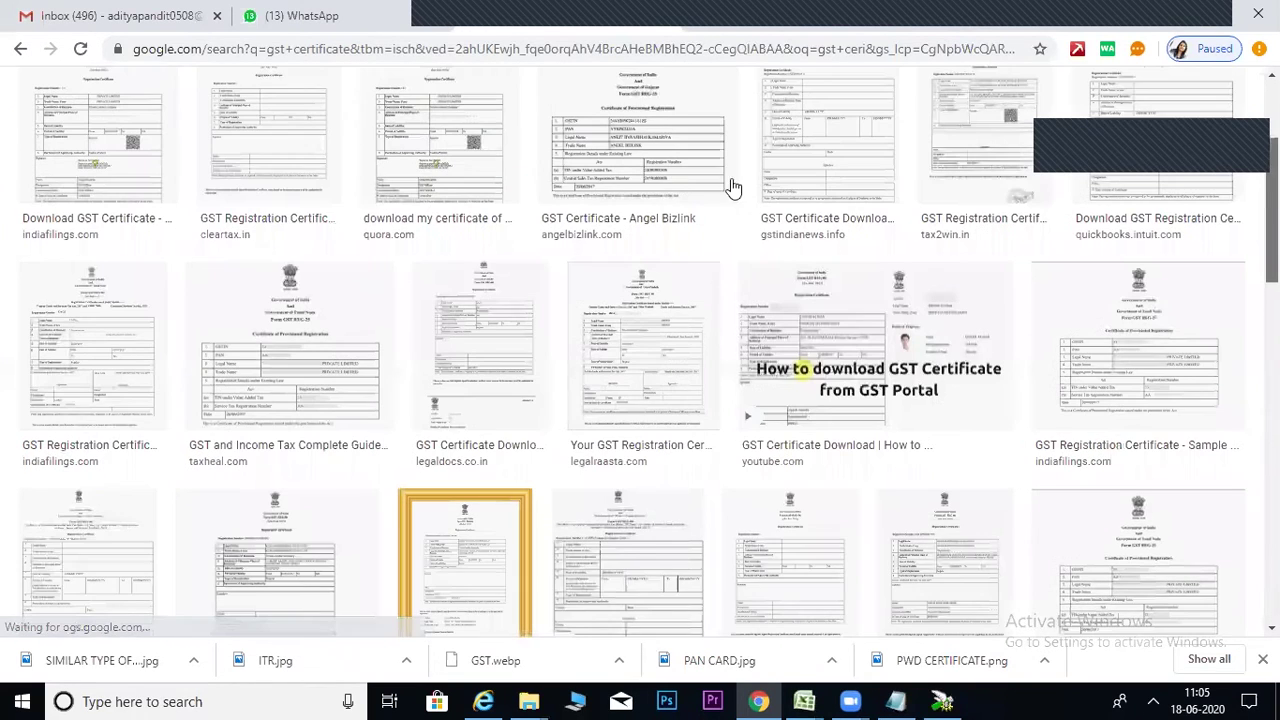
pyautogui.click(128, 307)
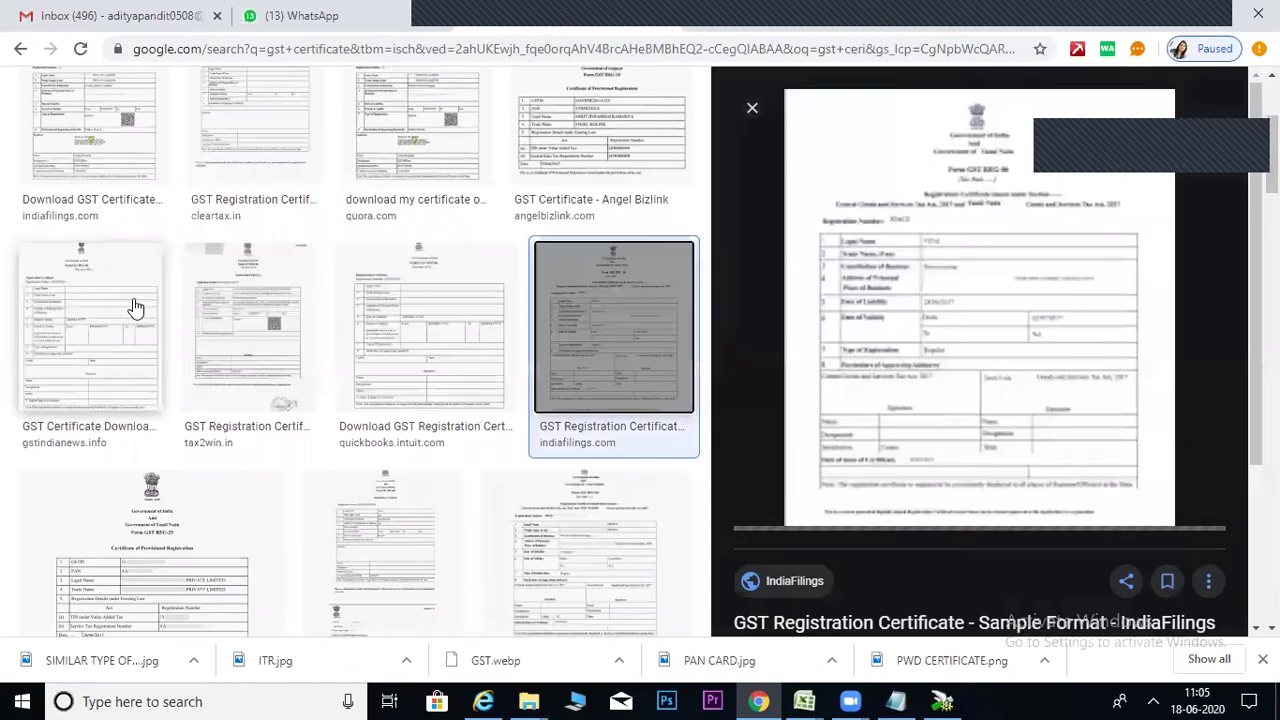
pyautogui.rightClick(918, 300)
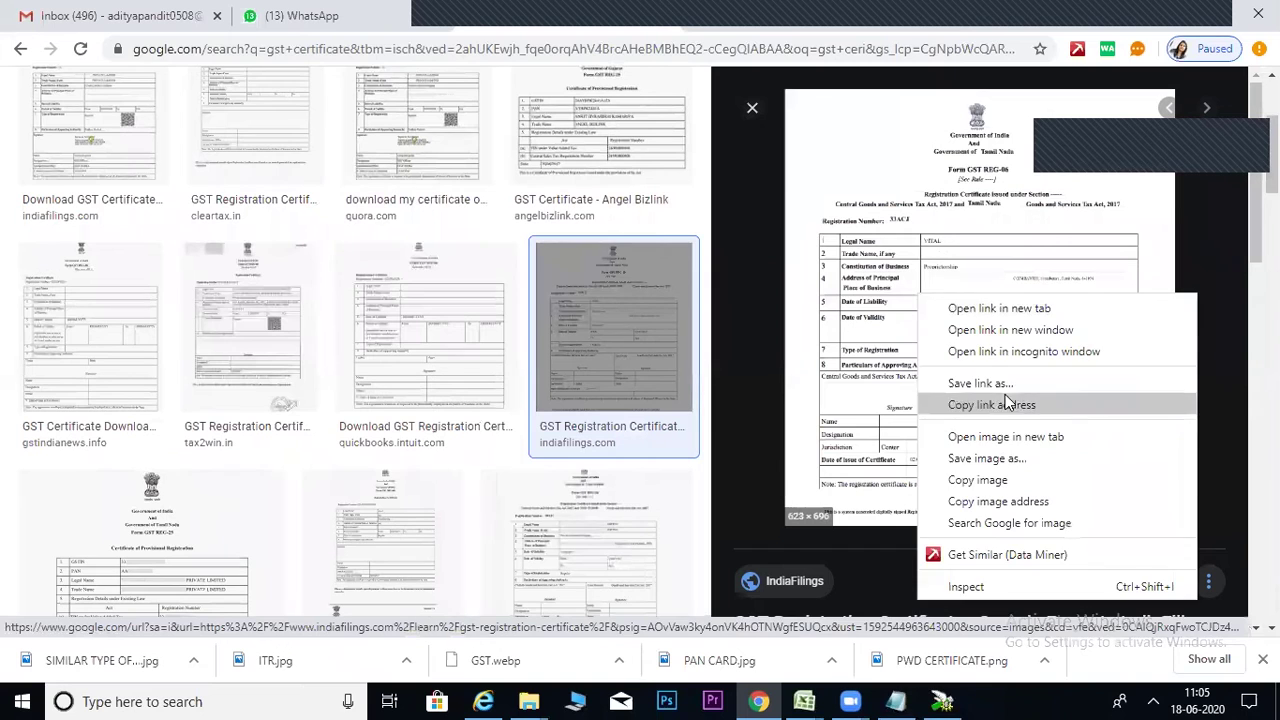
pyautogui.click(990, 463)
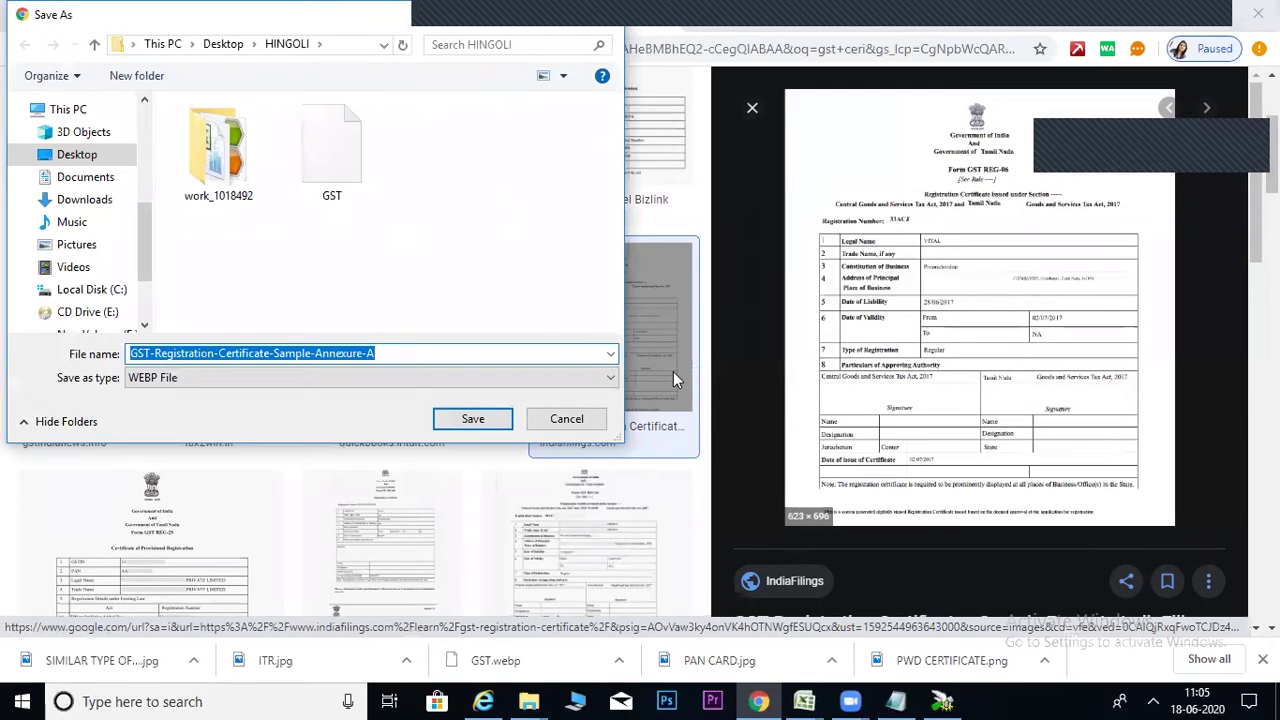
pyautogui.write('GST')
pyautogui.click(450, 428)
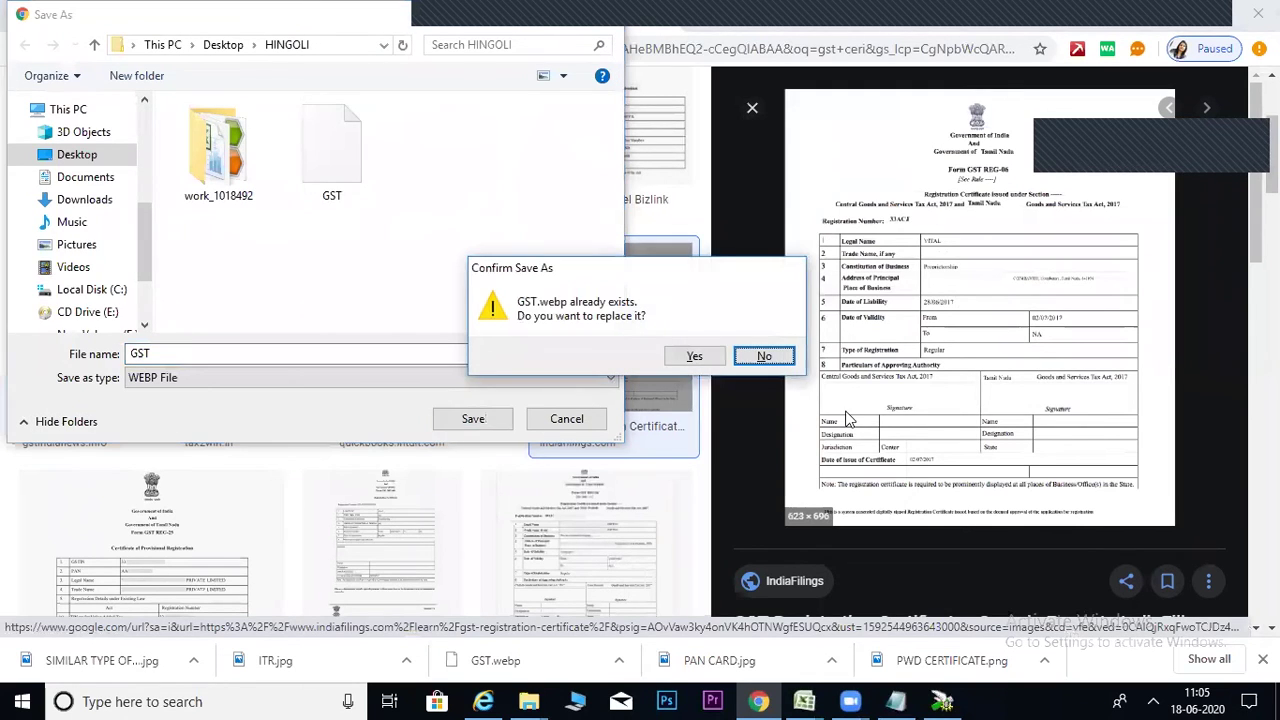
pyautogui.click(767, 357)
pyautogui.click(566, 418)
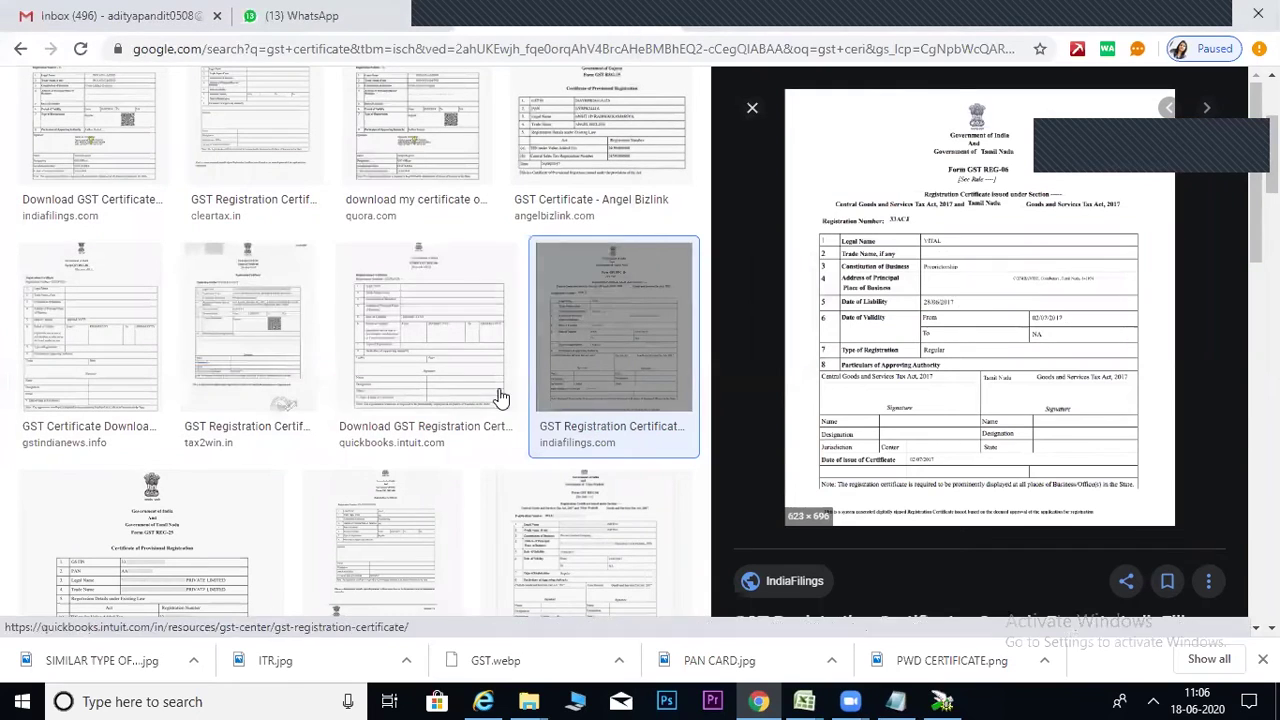
# Preview the quickbooks GST REG-06 registration certificate, closing its save dialog without saving.
pyautogui.click(386, 329)
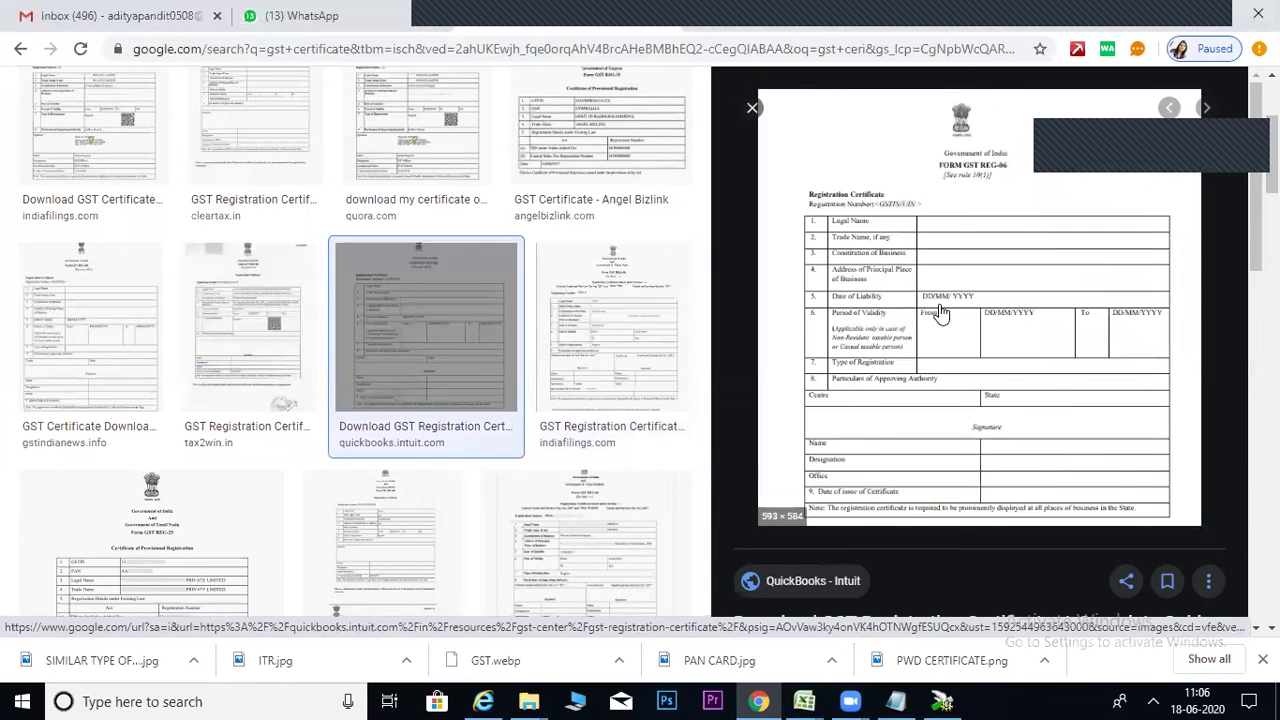
pyautogui.rightClick(940, 313)
pyautogui.click(1008, 472)
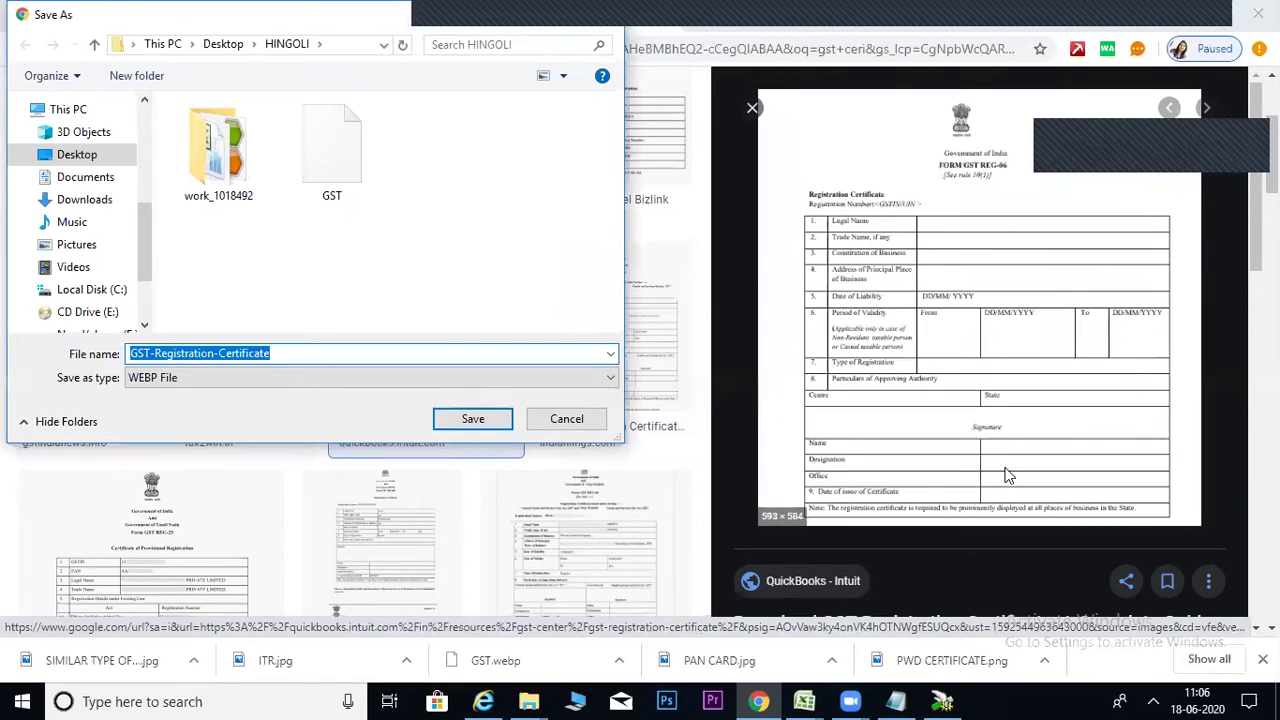
pyautogui.click(604, 16)
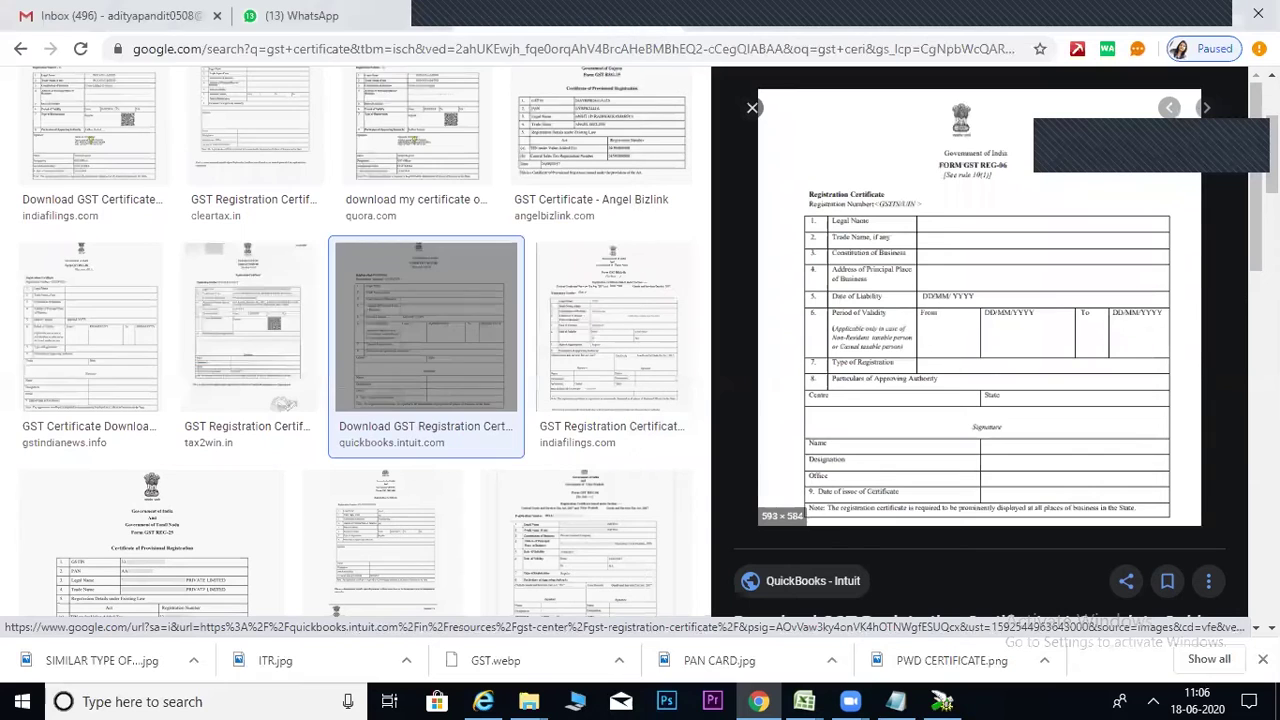
pyautogui.scroll(2, 640, 400)
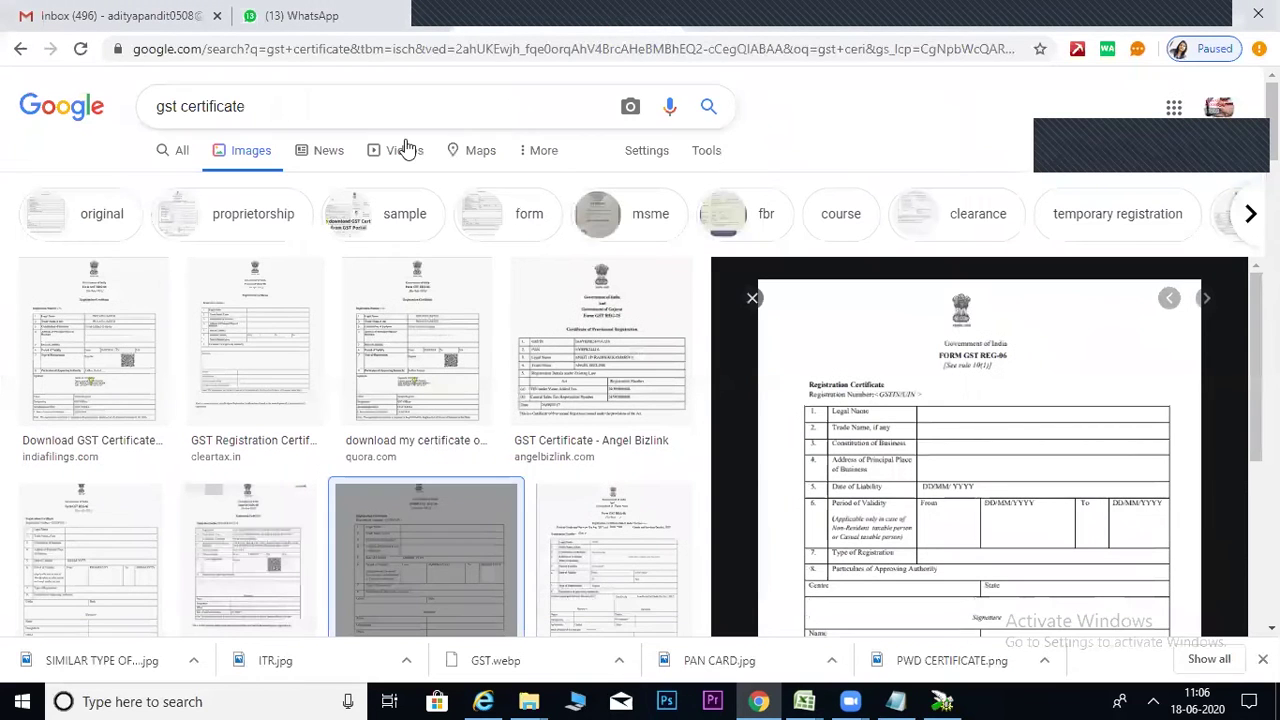
# Change the search to 'gst certificate in jpeg'.
pyautogui.click(700, 152)
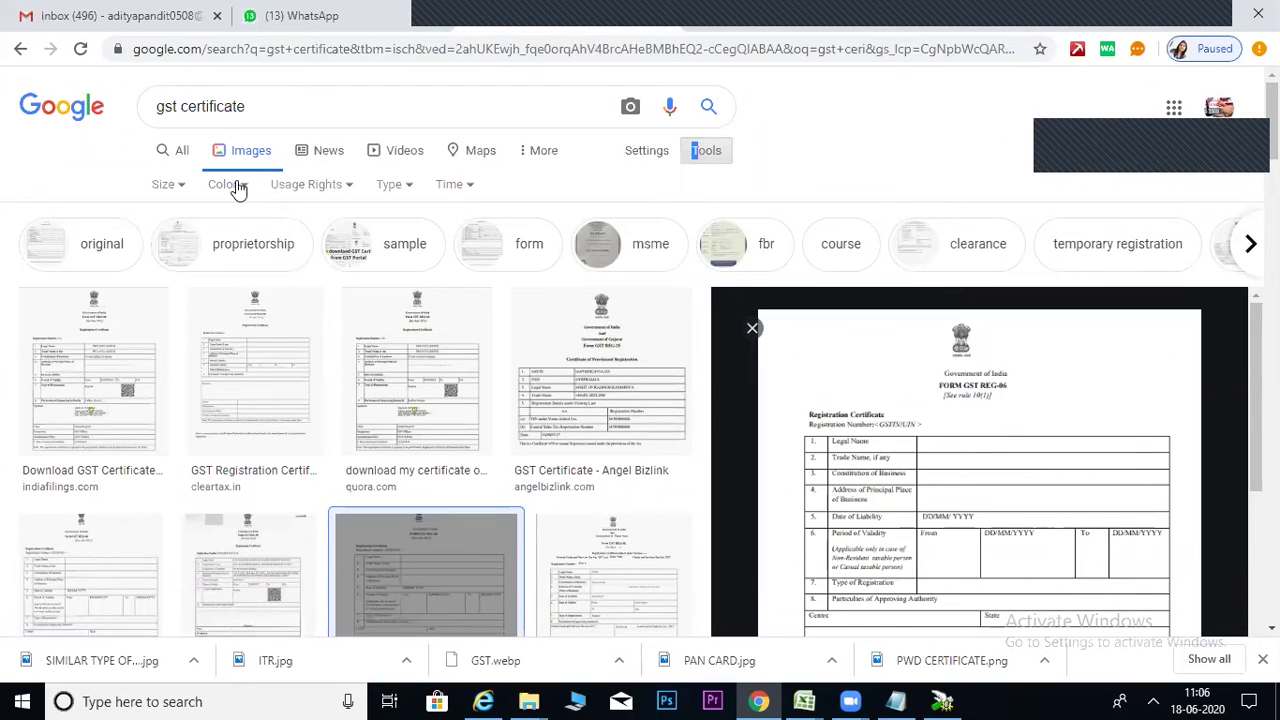
pyautogui.click(271, 106)
pyautogui.write('in jpeg')
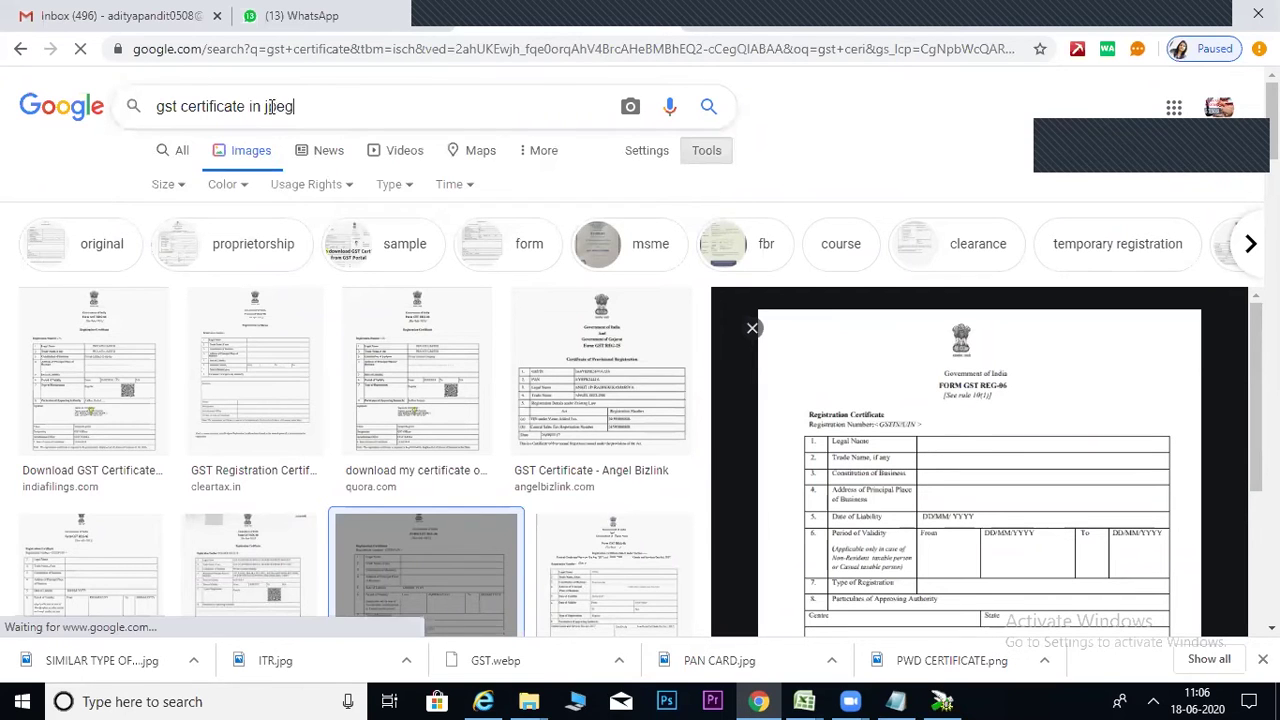
pyautogui.press('Return')
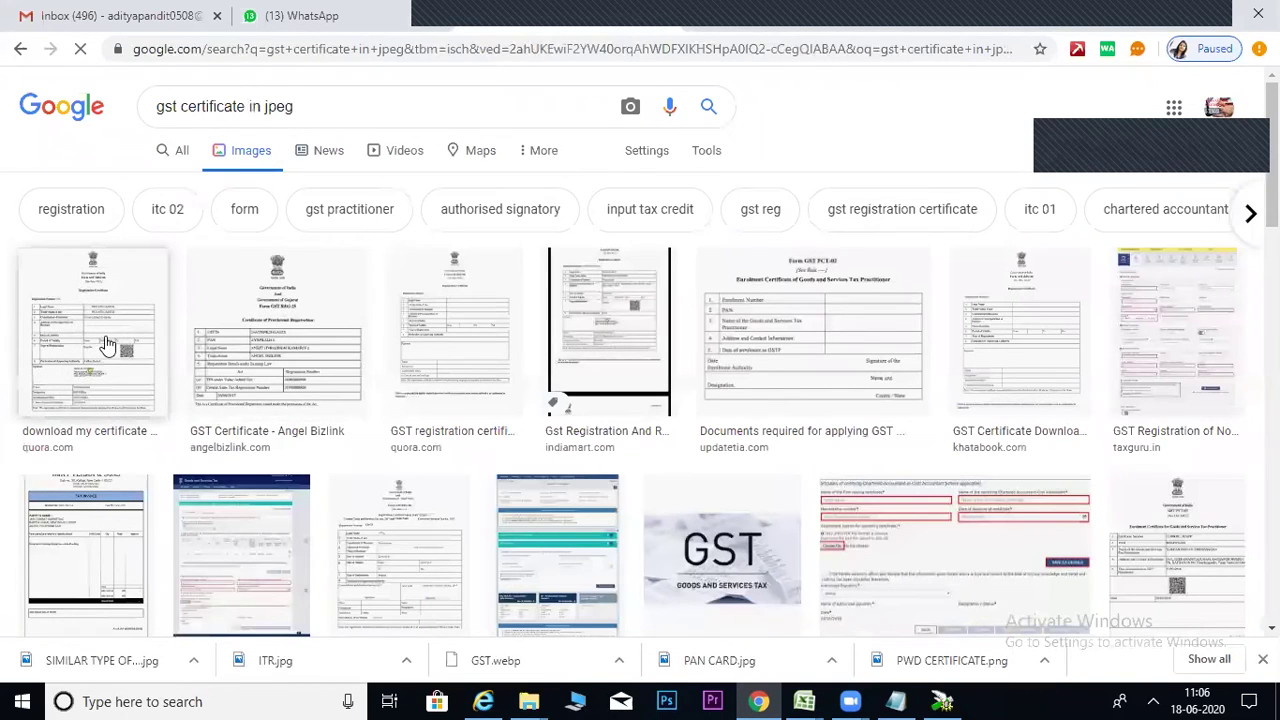
# Save the Quora GST certificate image as GST.
pyautogui.click(106, 346)
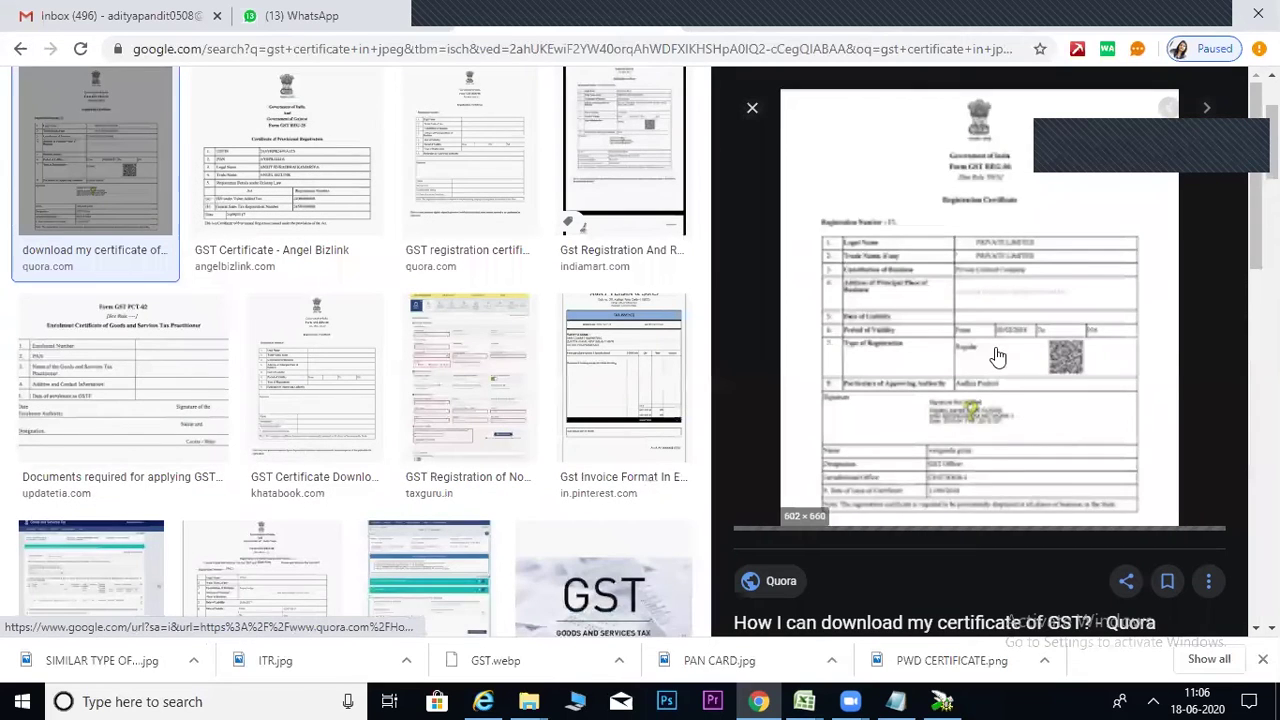
pyautogui.rightClick(972, 316)
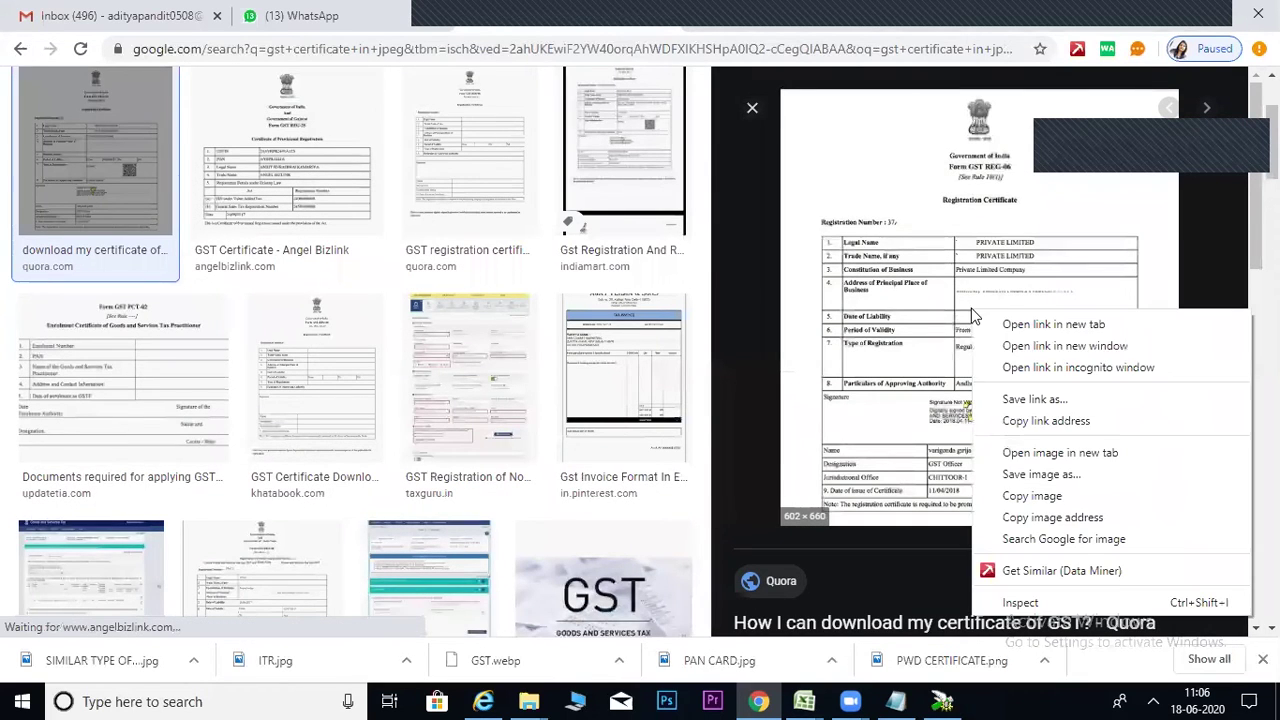
pyautogui.click(1040, 476)
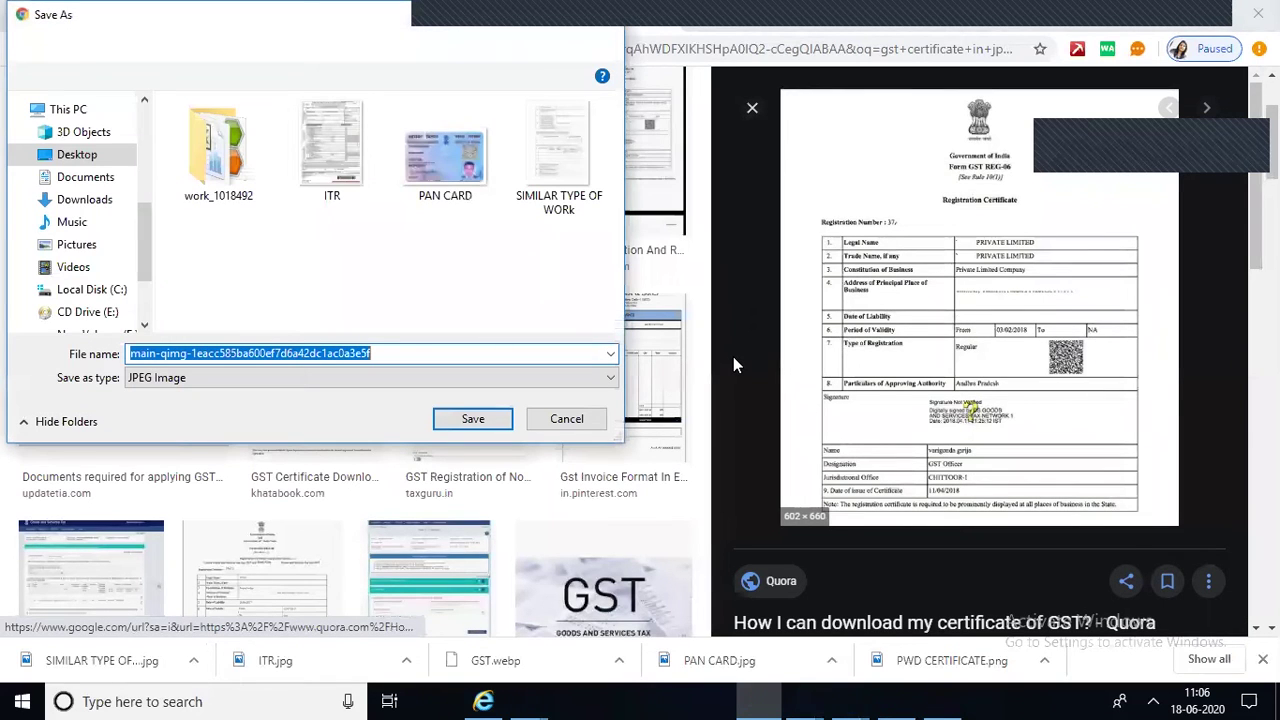
pyautogui.write('GST')
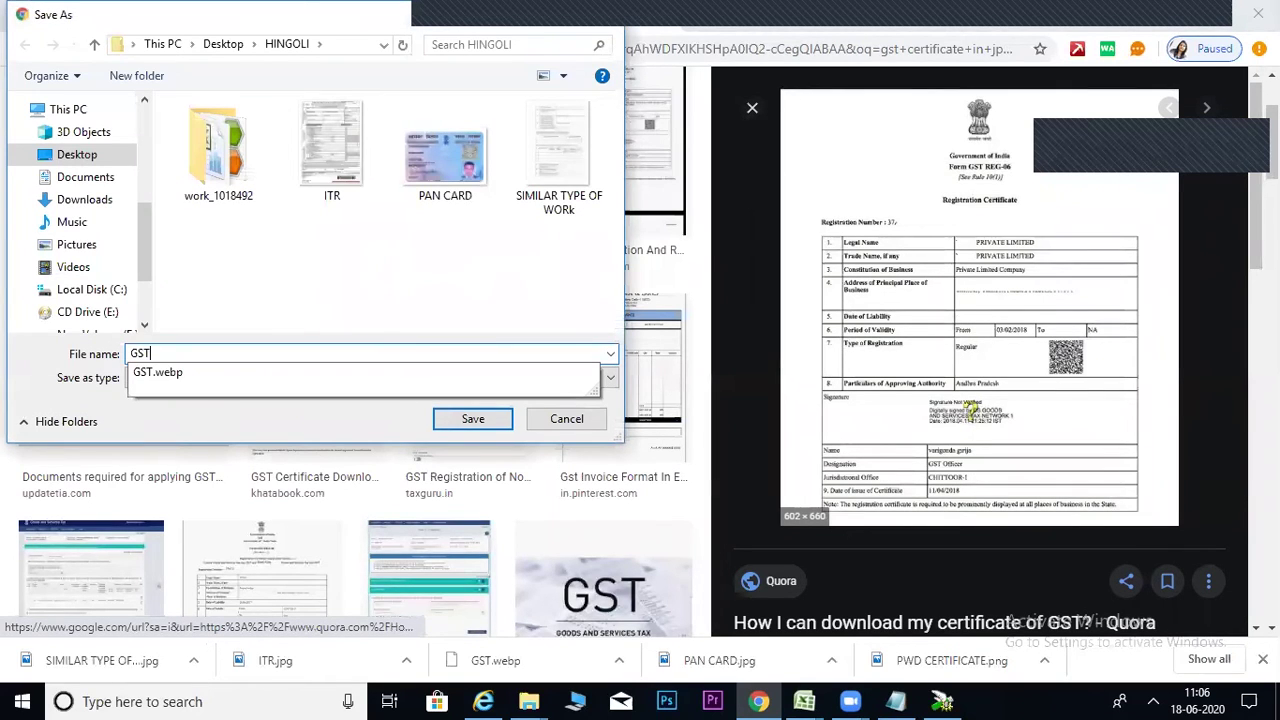
pyautogui.press('Return')
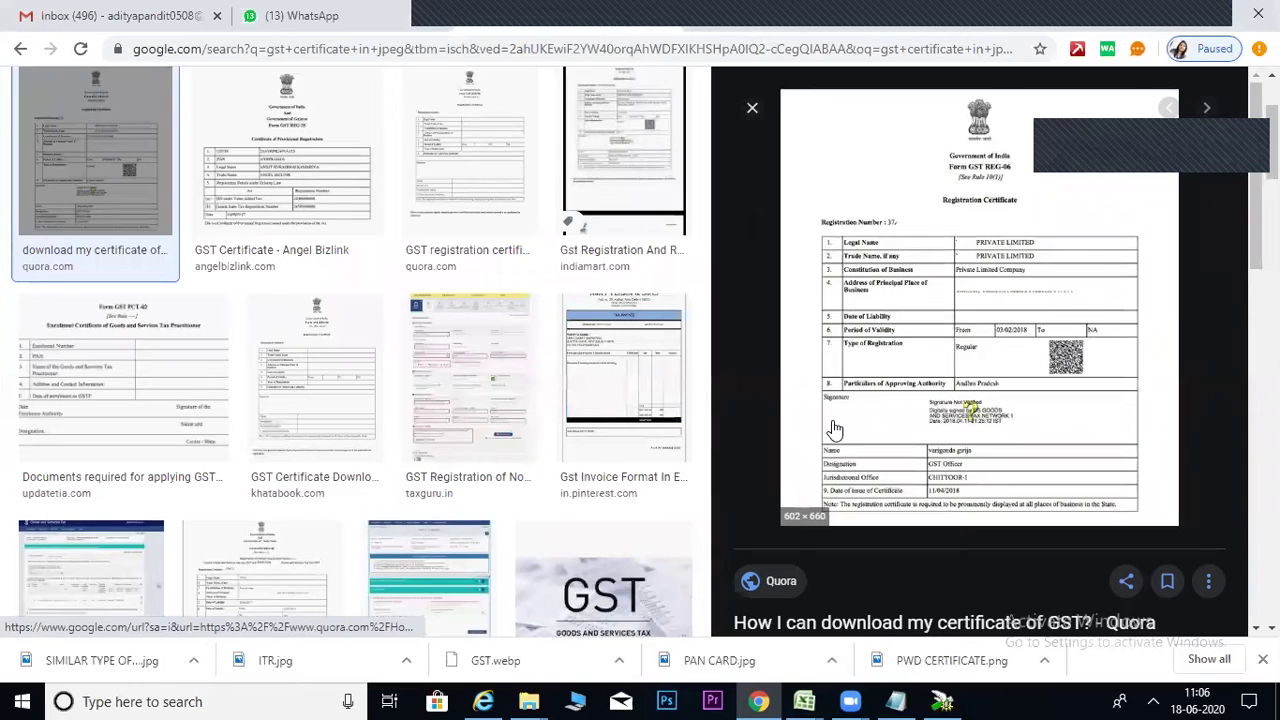
pyautogui.moveTo(535, 701)
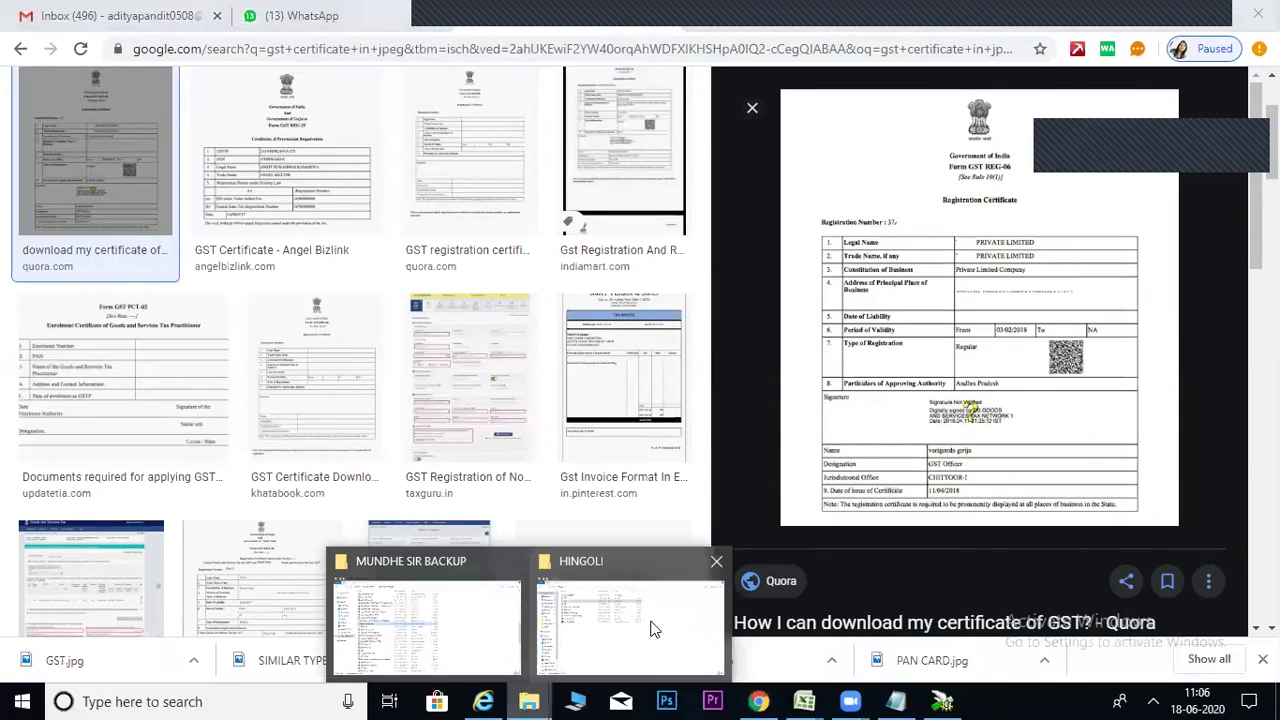
# Check GST.jpg in the HINGOLI folder, then return and select the search query.
pyautogui.click(630, 615)
pyautogui.click(219, 145)
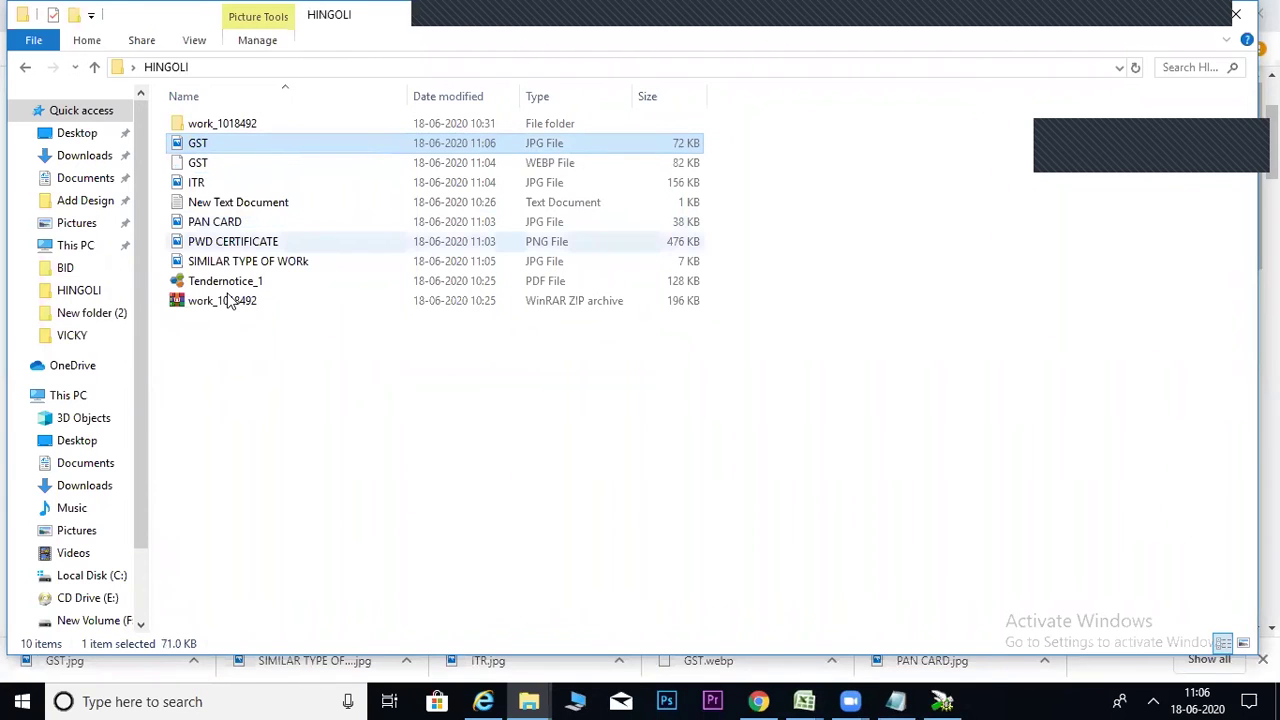
pyautogui.click(760, 701)
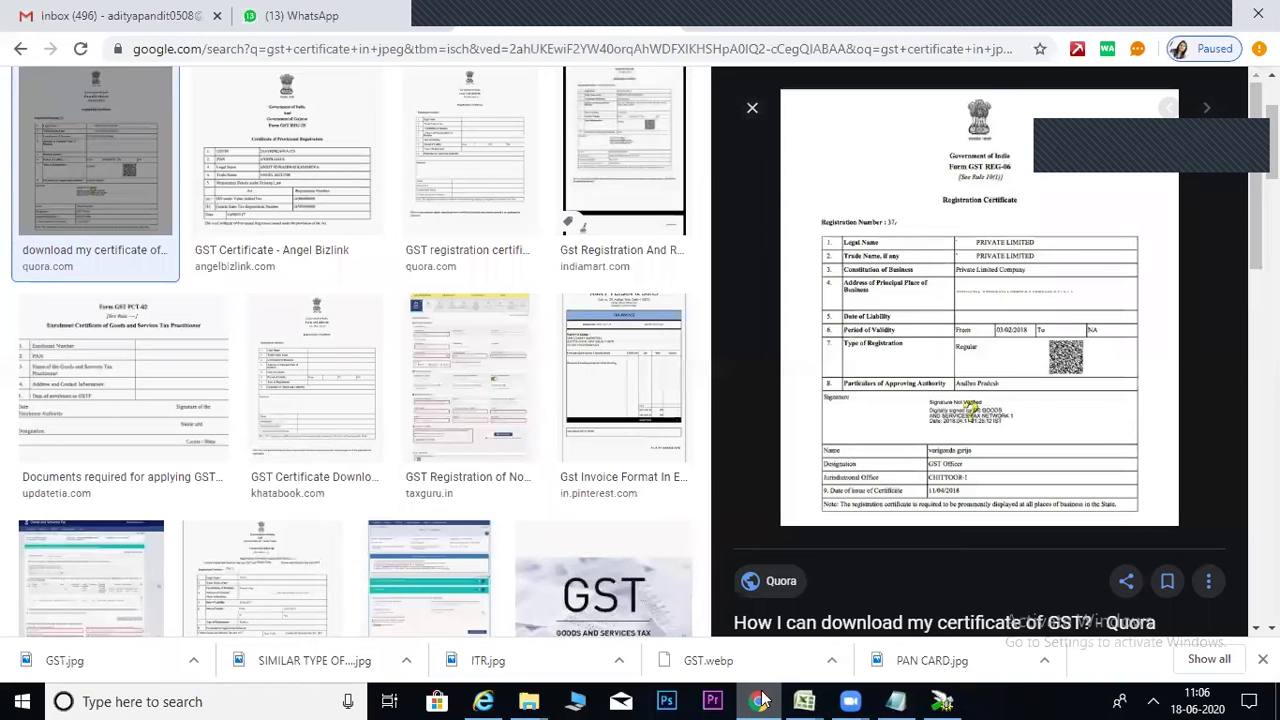
pyautogui.scroll(2, 369, 119)
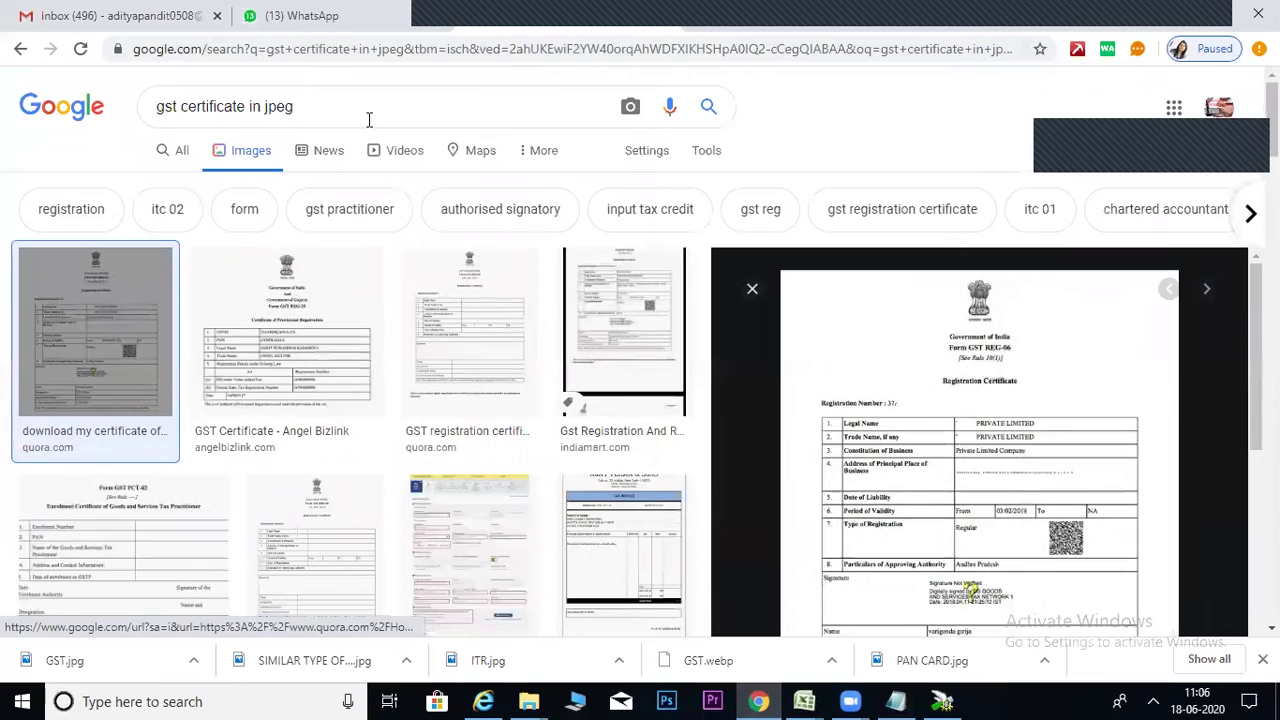
pyautogui.moveTo(369, 119); pyautogui.dragTo(152, 108)
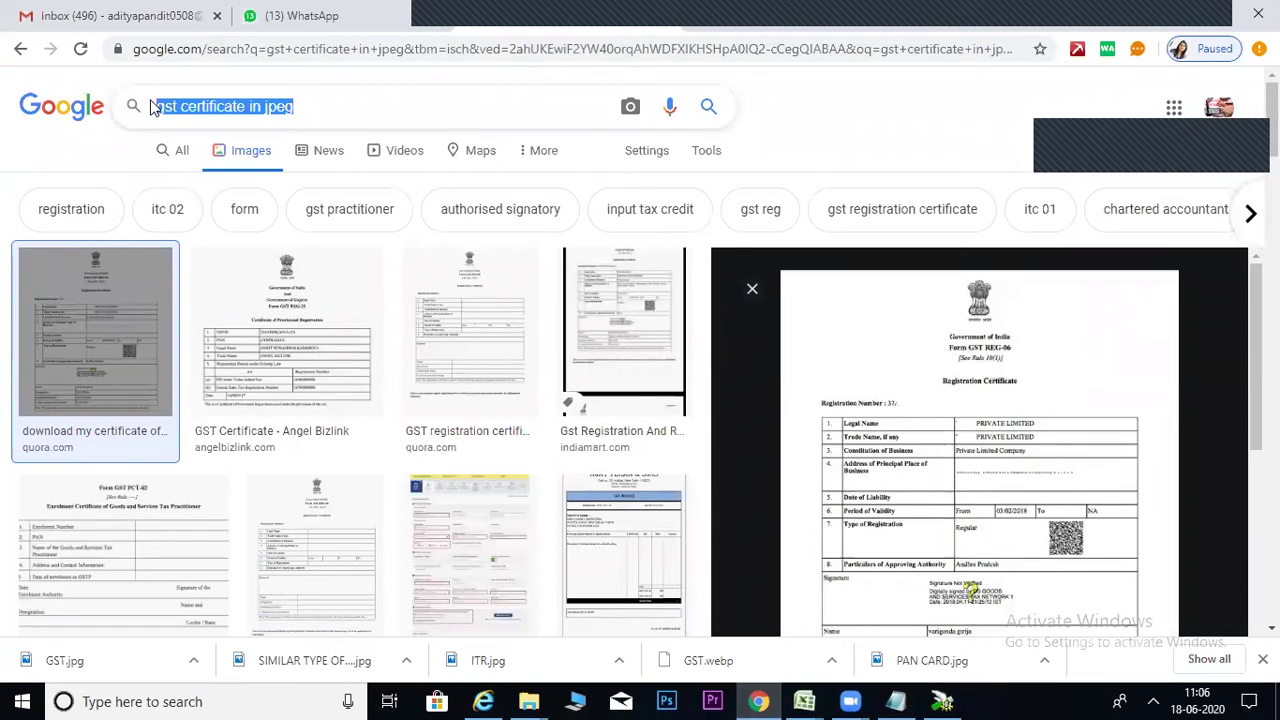
# Search 'Tender fees DD' and save the daman.nic.in document image as DD TENDER FEES AND EMD.
pyautogui.write('Tender fees DD')
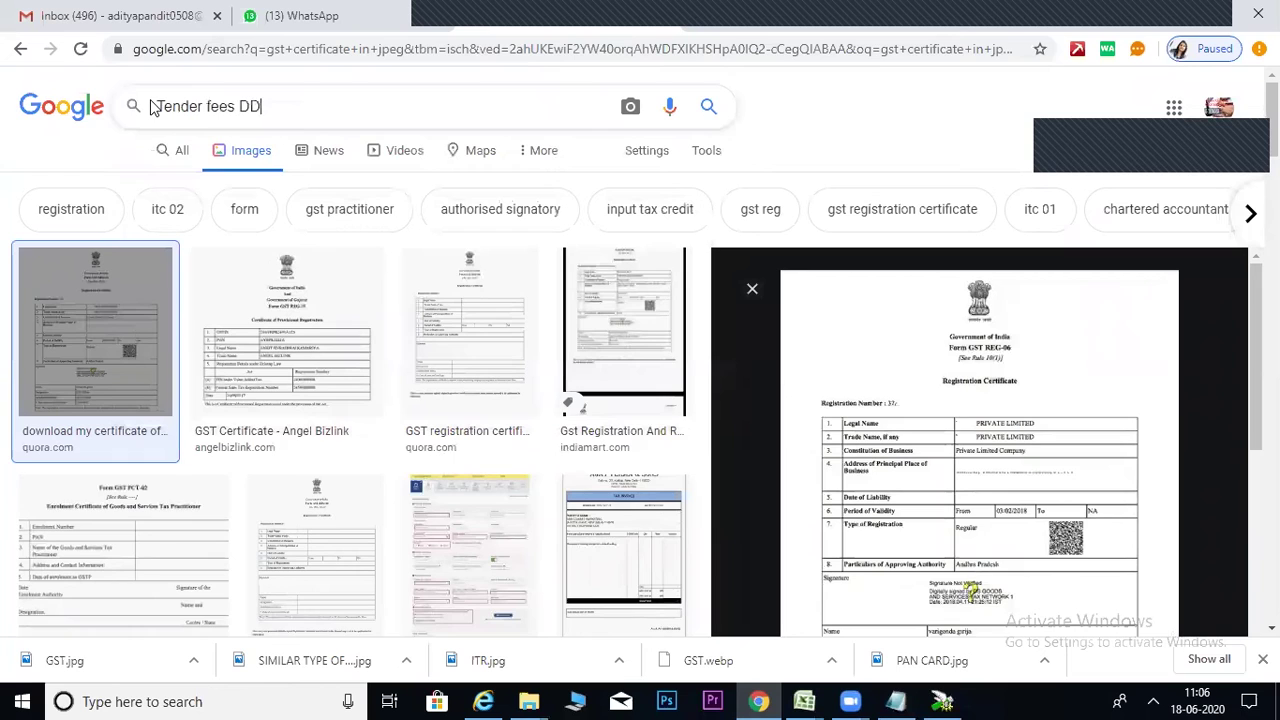
pyautogui.press('Return')
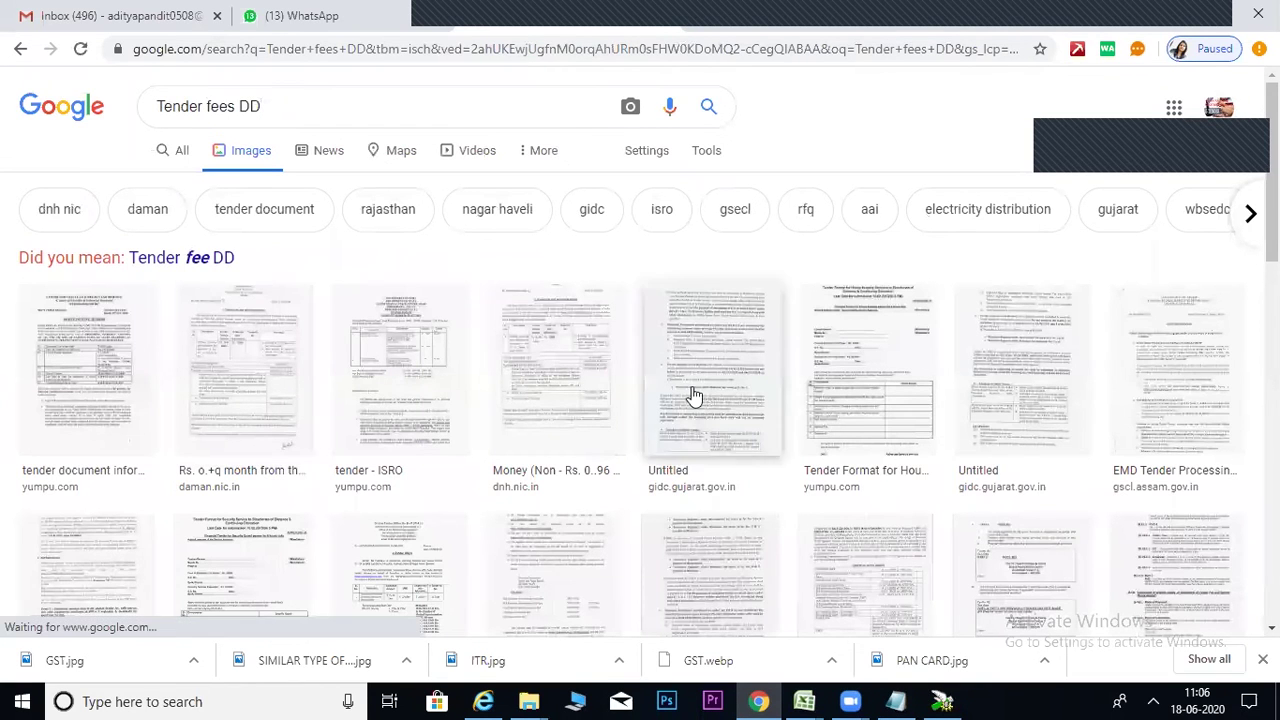
pyautogui.click(268, 388)
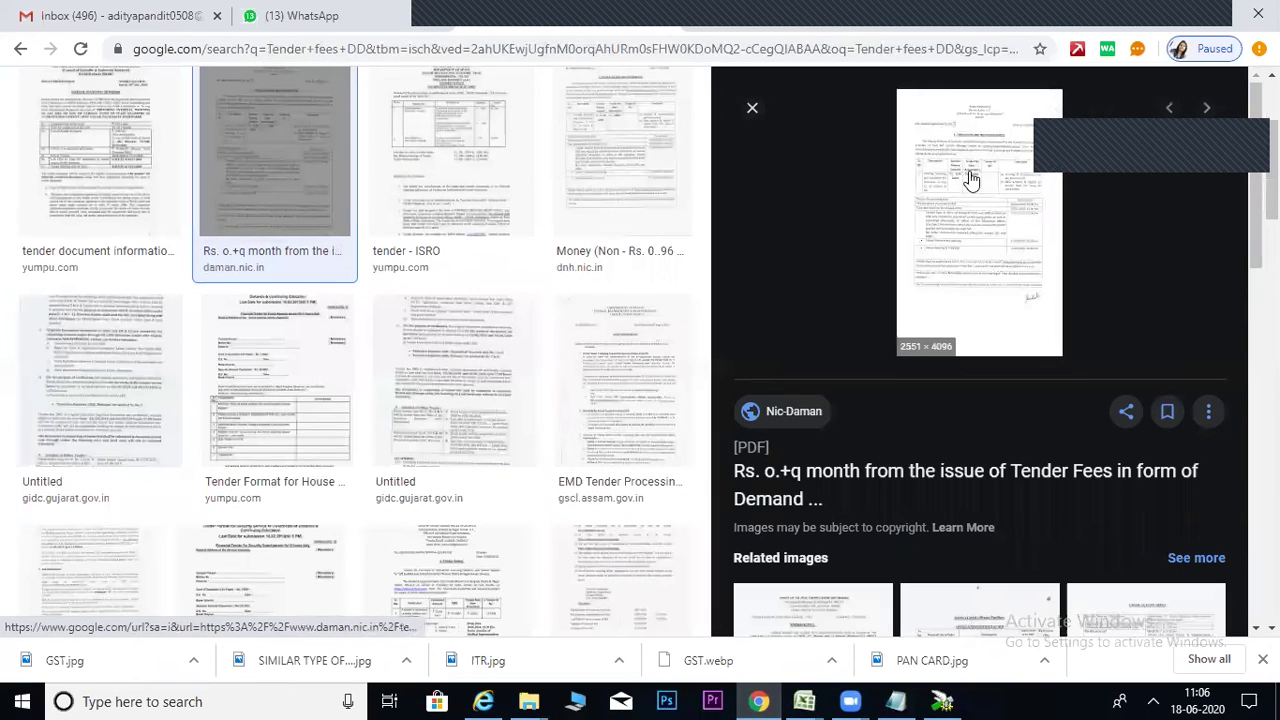
pyautogui.rightClick(970, 178)
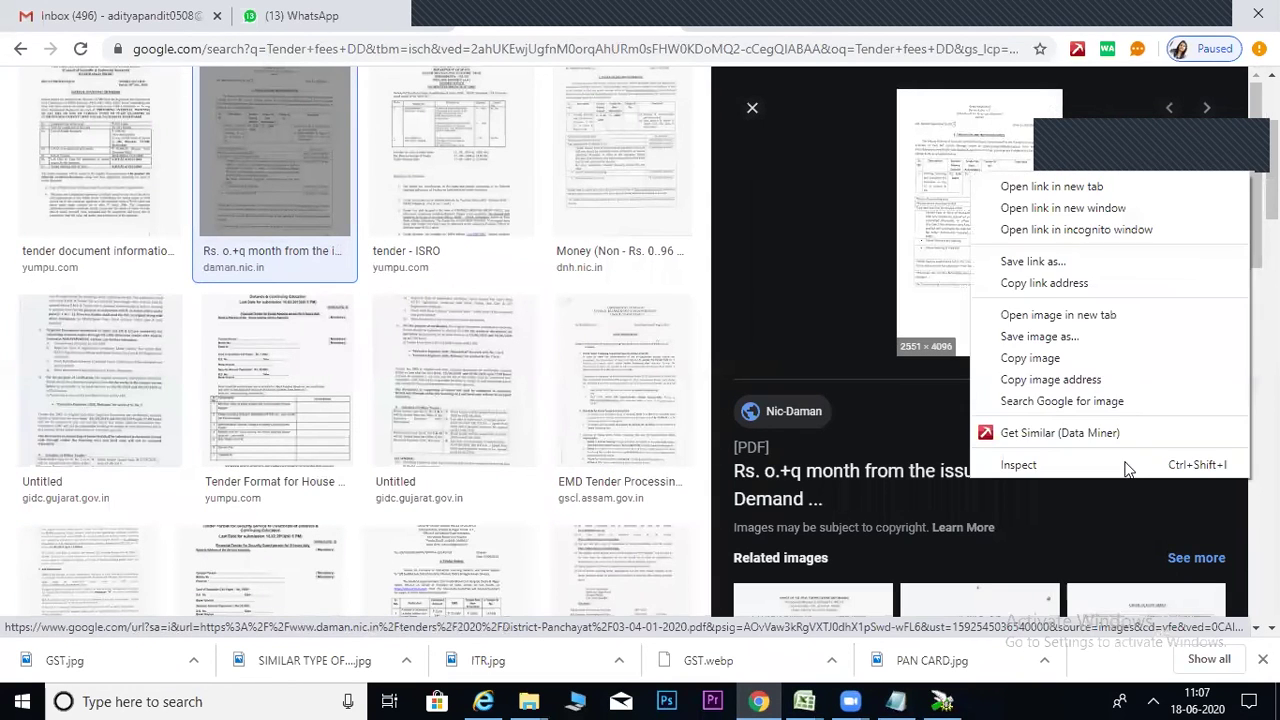
pyautogui.click(1063, 336)
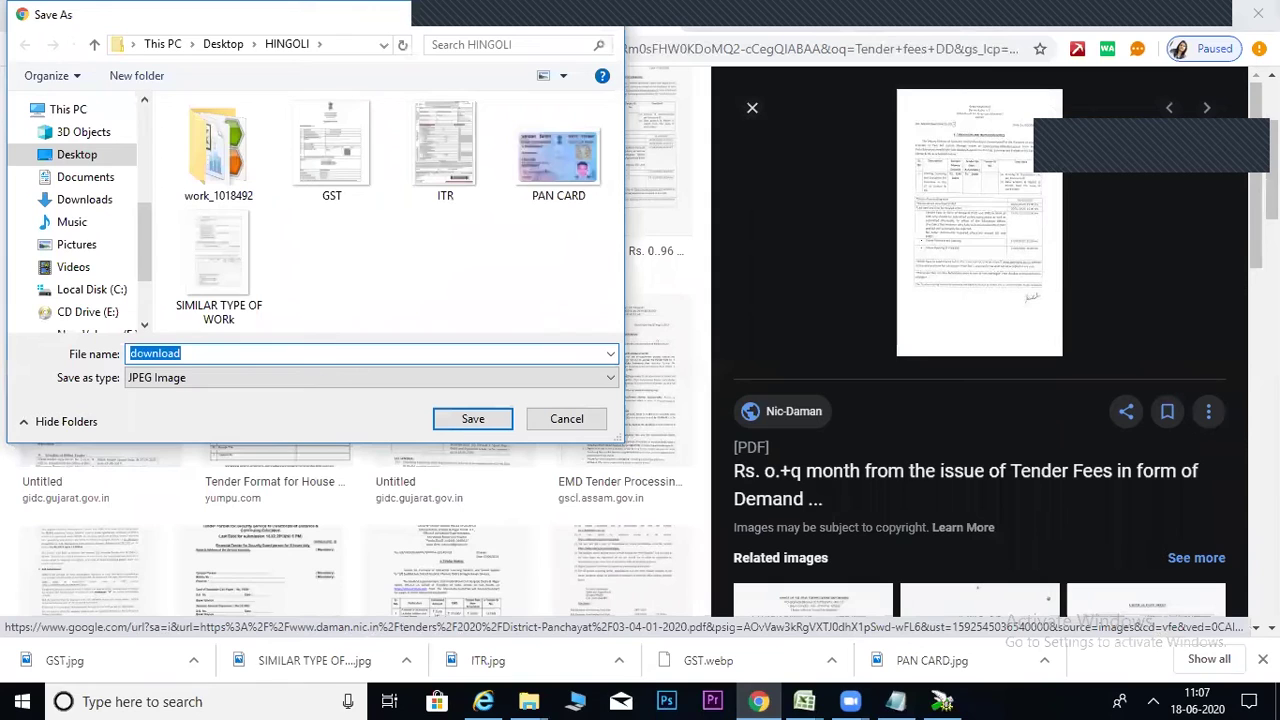
pyautogui.write('DD TENDER FEES AN')
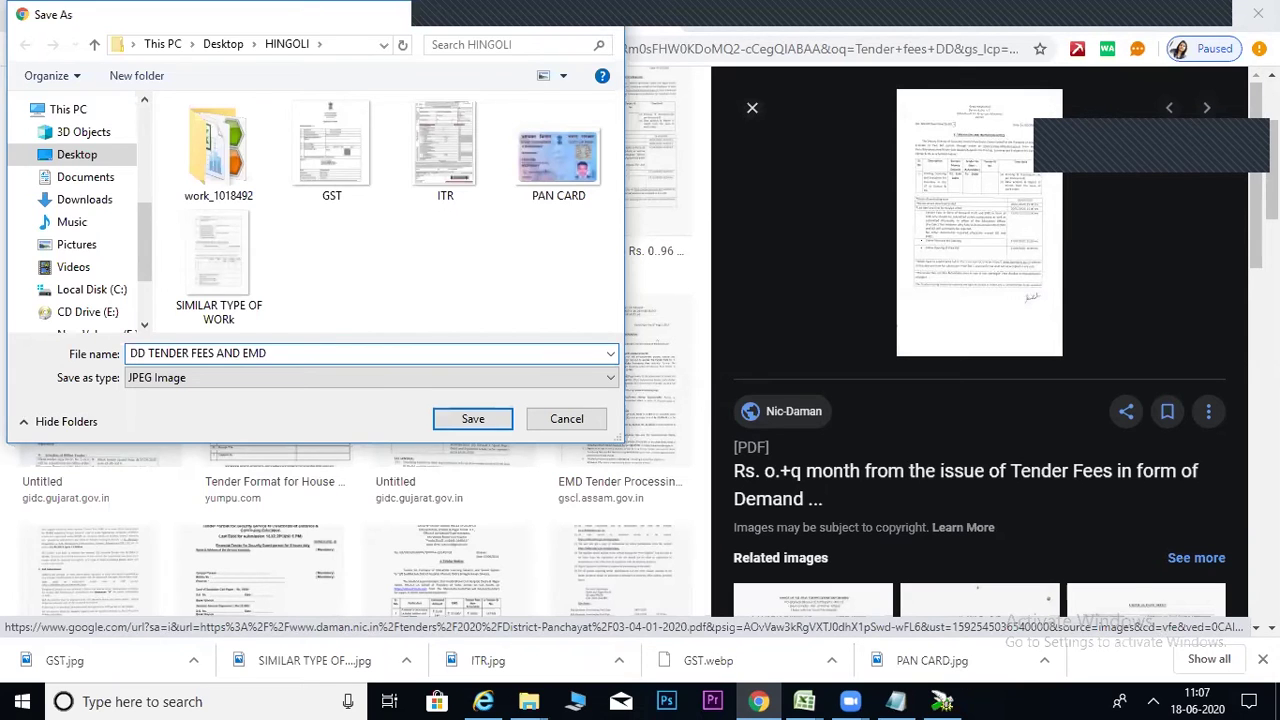
pyautogui.write('D EMD')
pyautogui.press('Return')
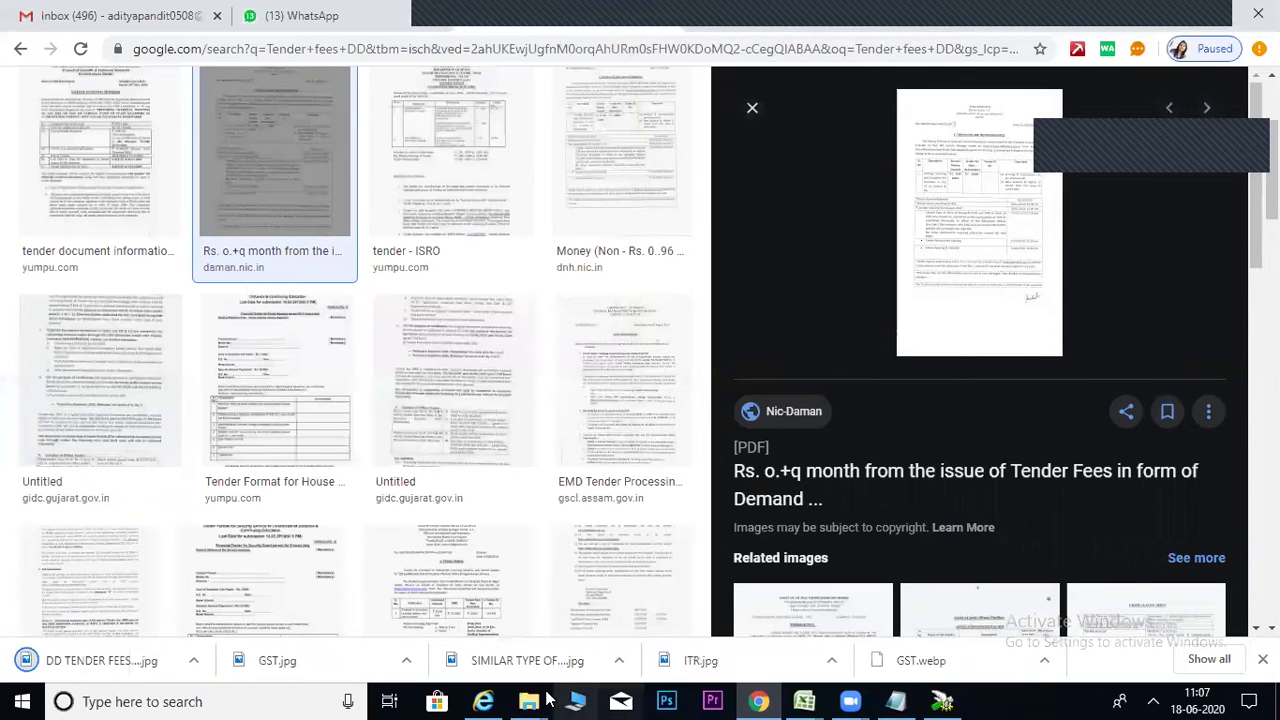
# Open the DD TENDER FEES AND EMD image from HINGOLI with PDF Converter Professional.
pyautogui.click(540, 701)
pyautogui.click(632, 620)
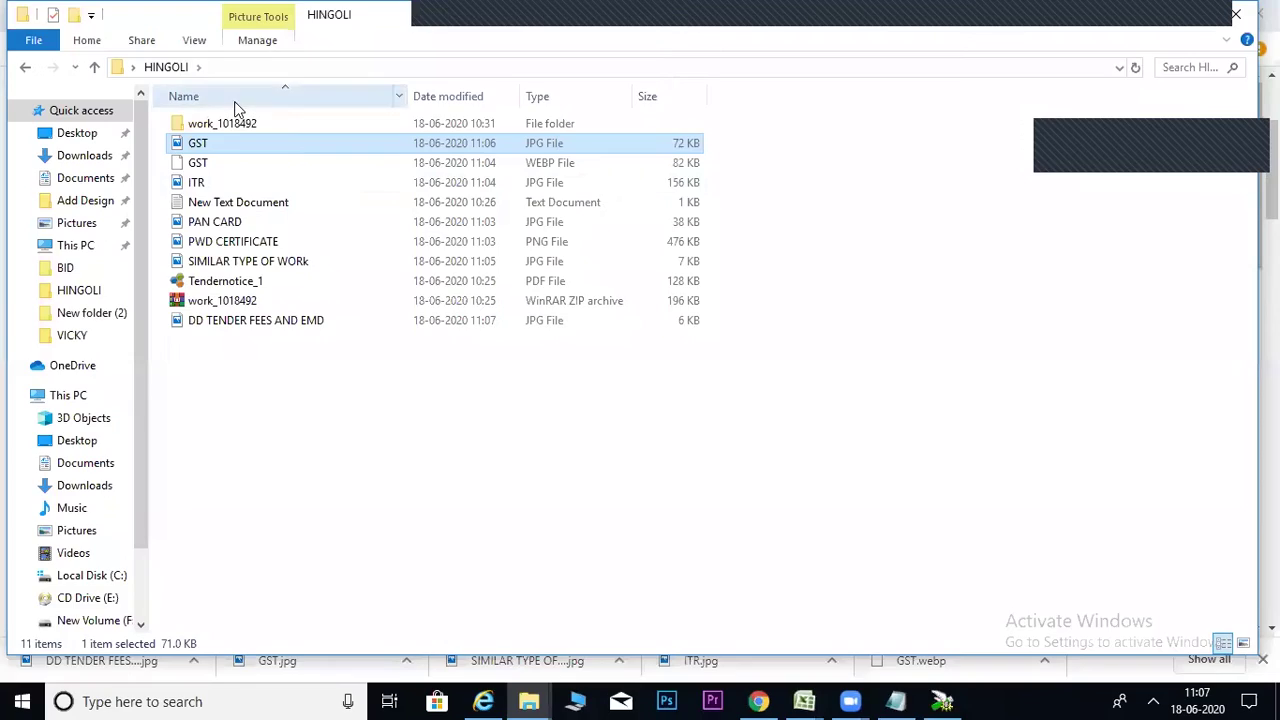
pyautogui.click(230, 320)
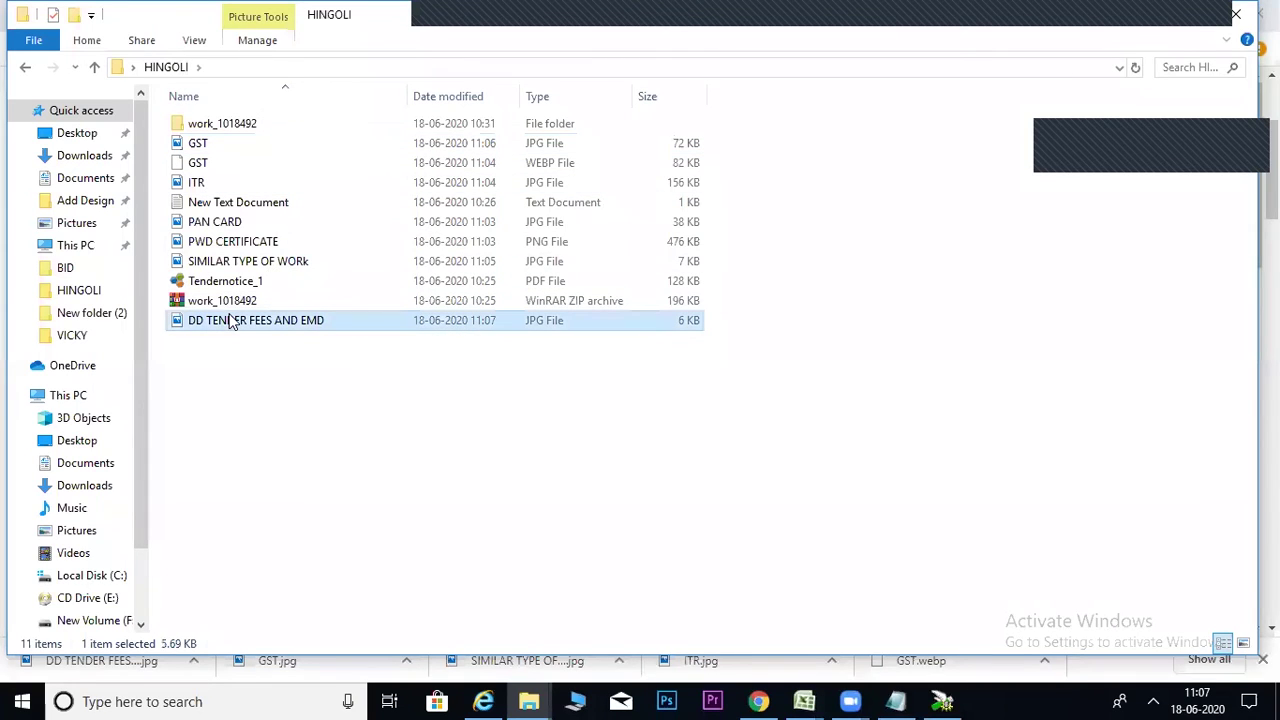
pyautogui.rightClick(230, 320)
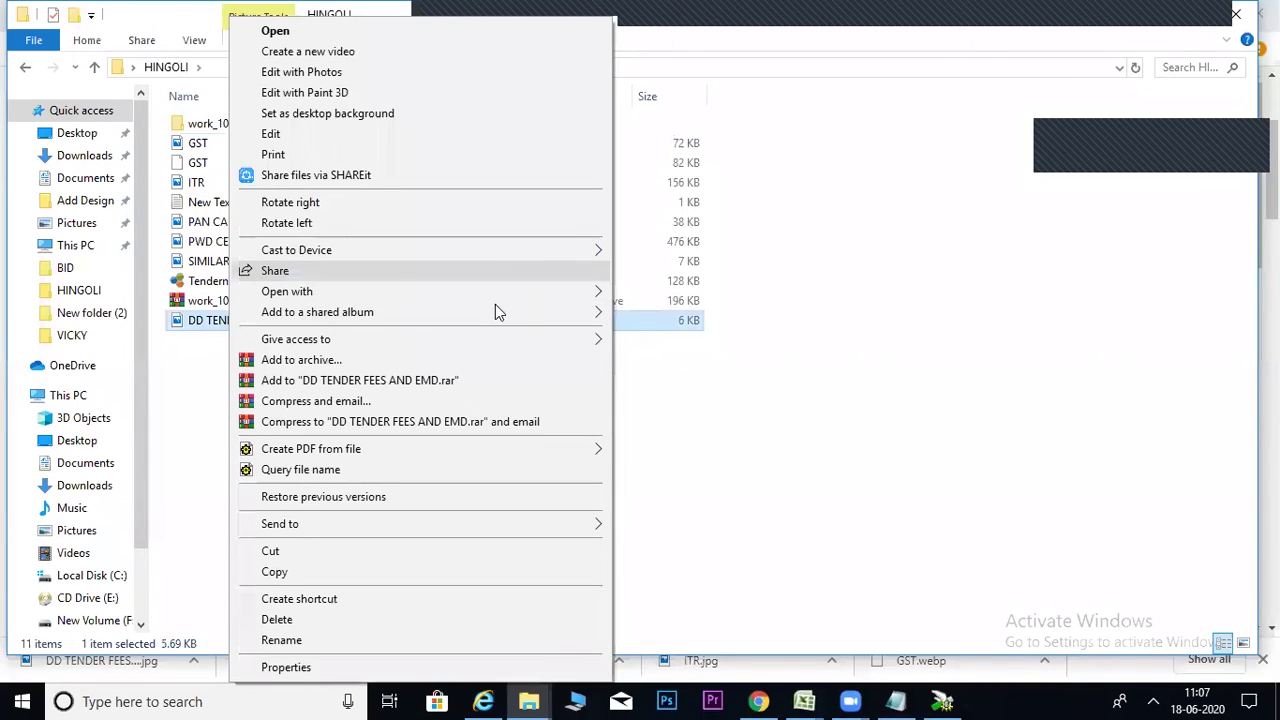
pyautogui.moveTo(497, 300)
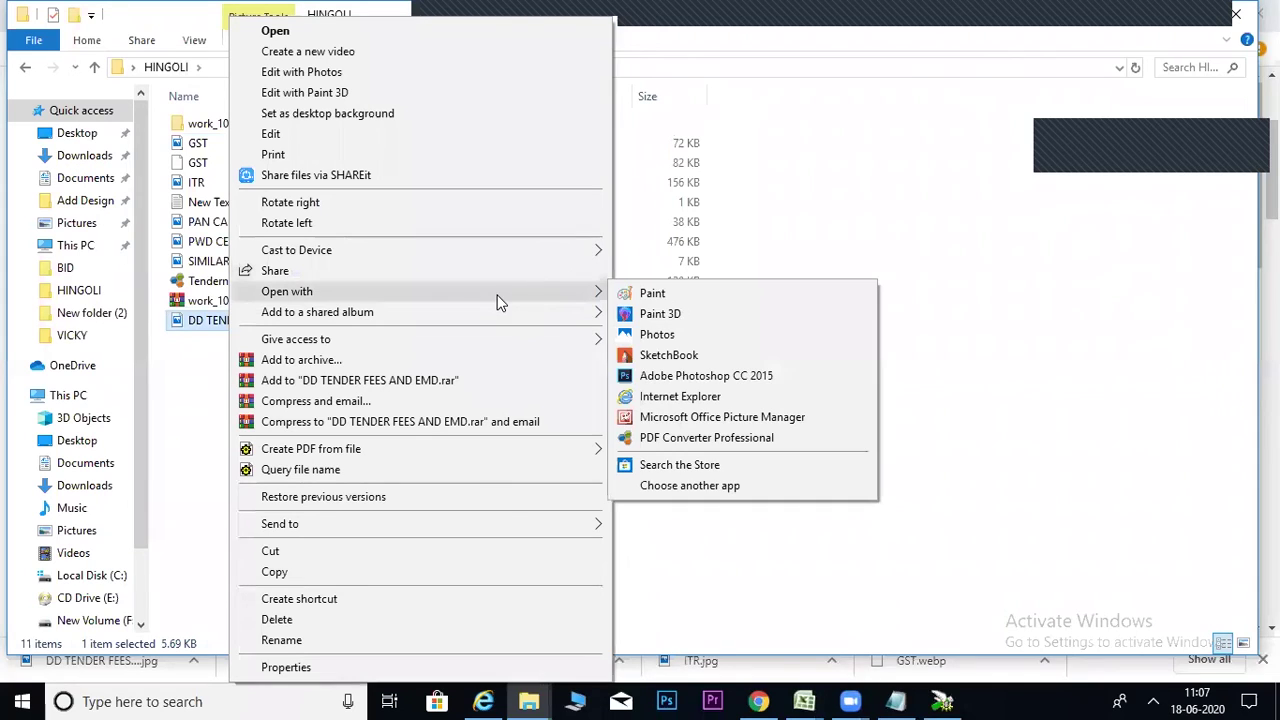
pyautogui.click(674, 440)
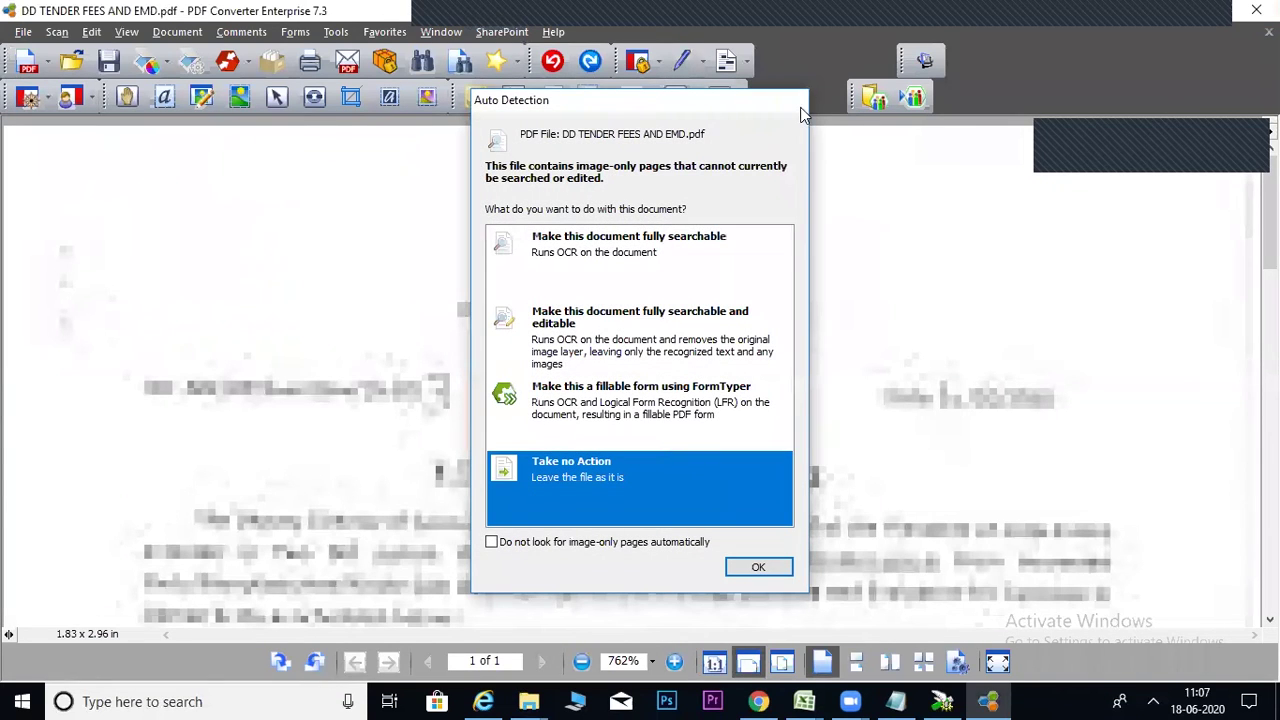
# Close the Auto Detection OCR prompt, leaving the file unchanged.
pyautogui.click(794, 102)
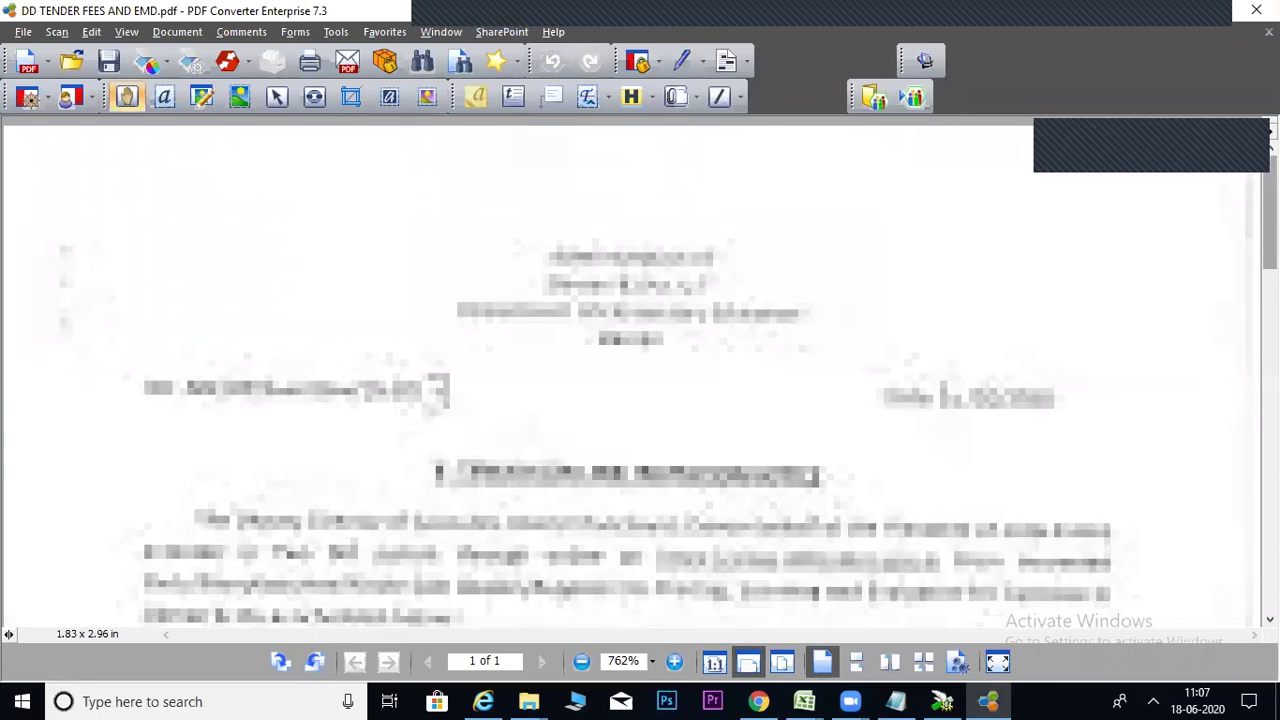
pyautogui.scroll(-10, 640, 372)
pyautogui.scroll(10, 640, 372)
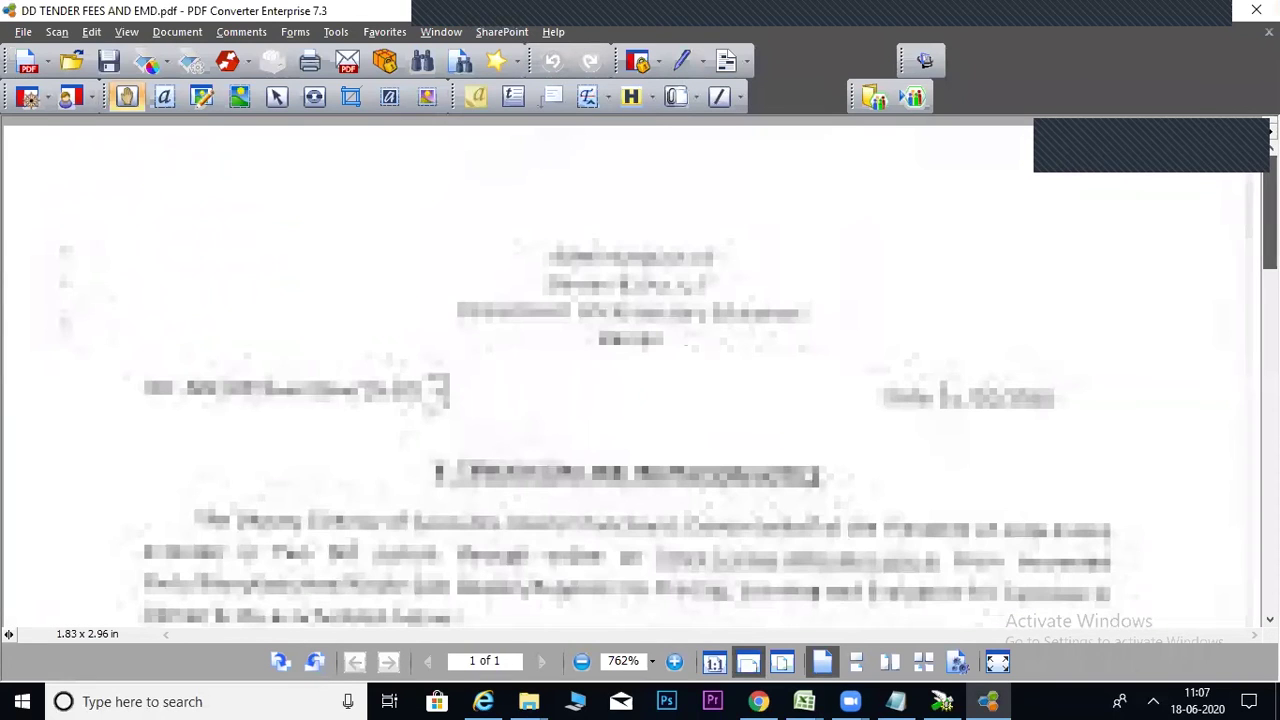
# Show the page in Document Assembly view, zoomed to 75%.
pyautogui.click(126, 35)
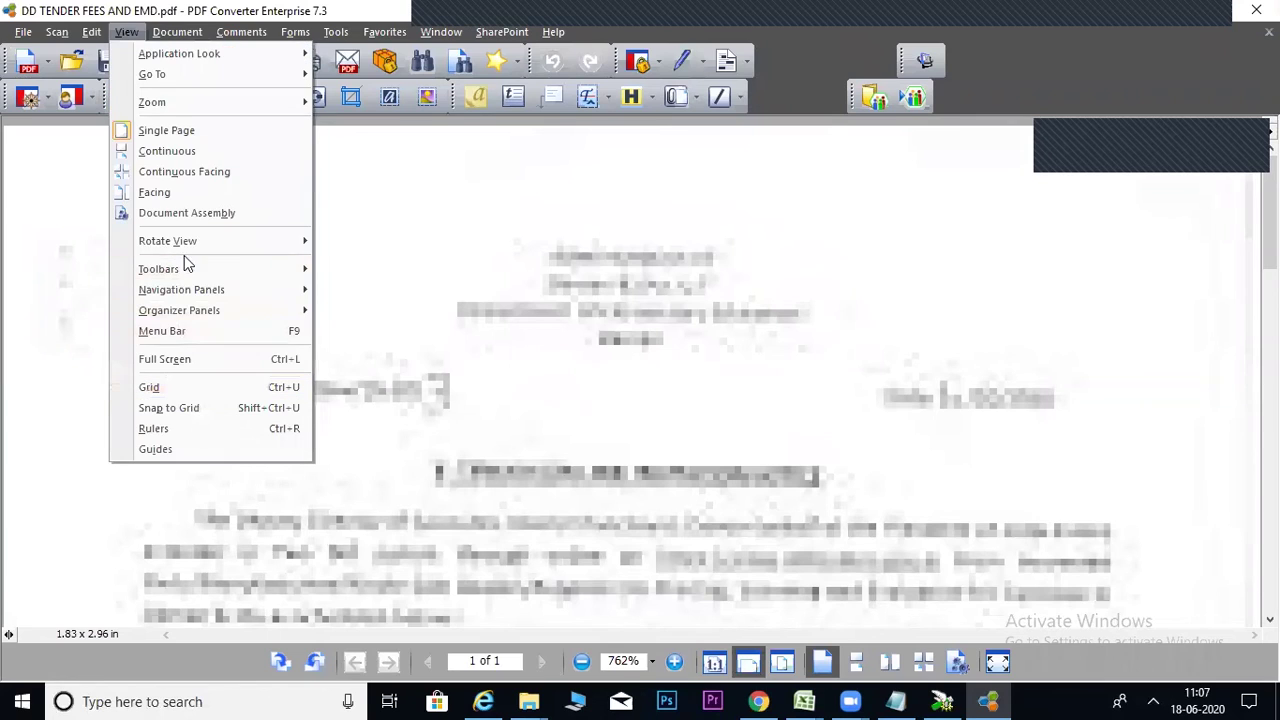
pyautogui.click(197, 224)
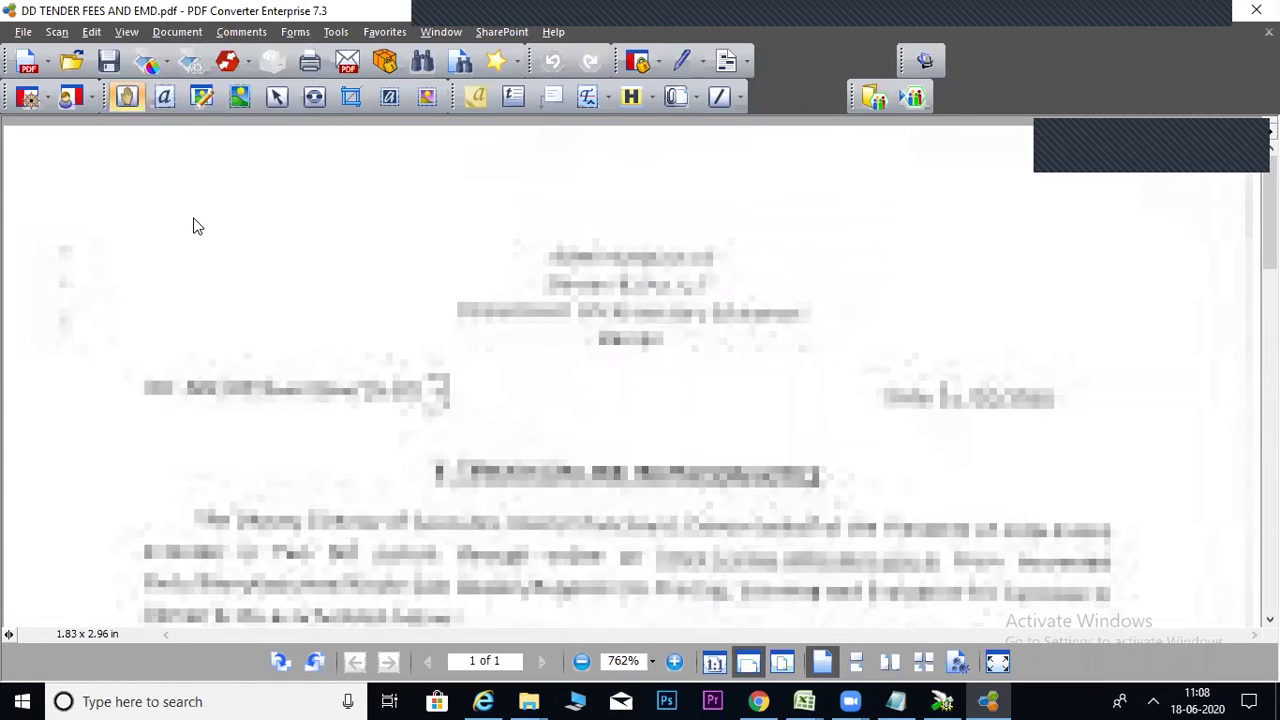
pyautogui.click(126, 32)
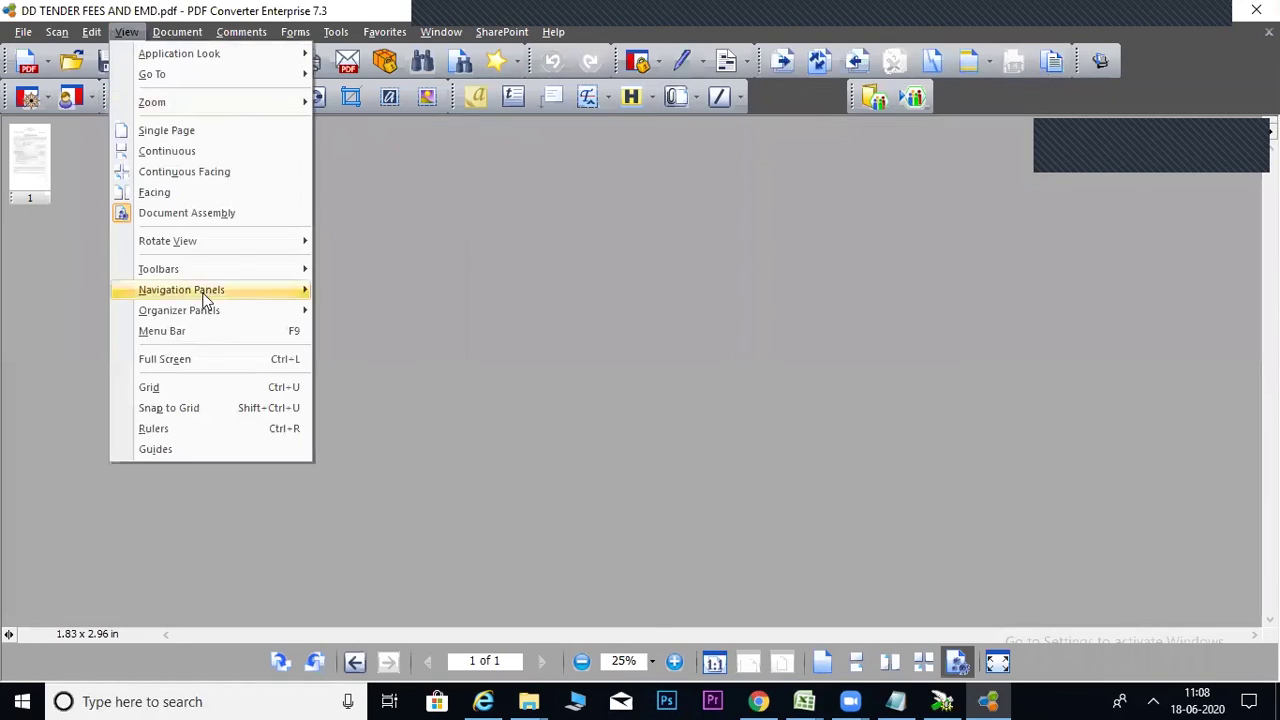
pyautogui.click(167, 213)
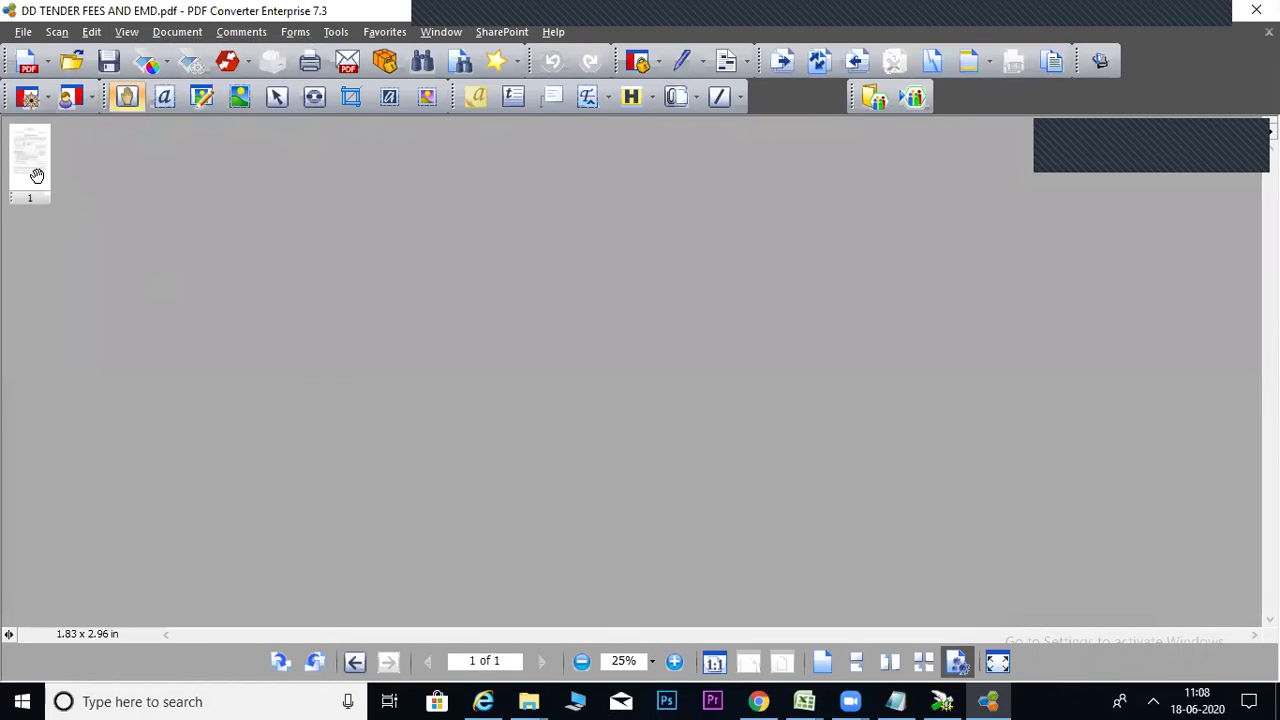
pyautogui.click(674, 662)
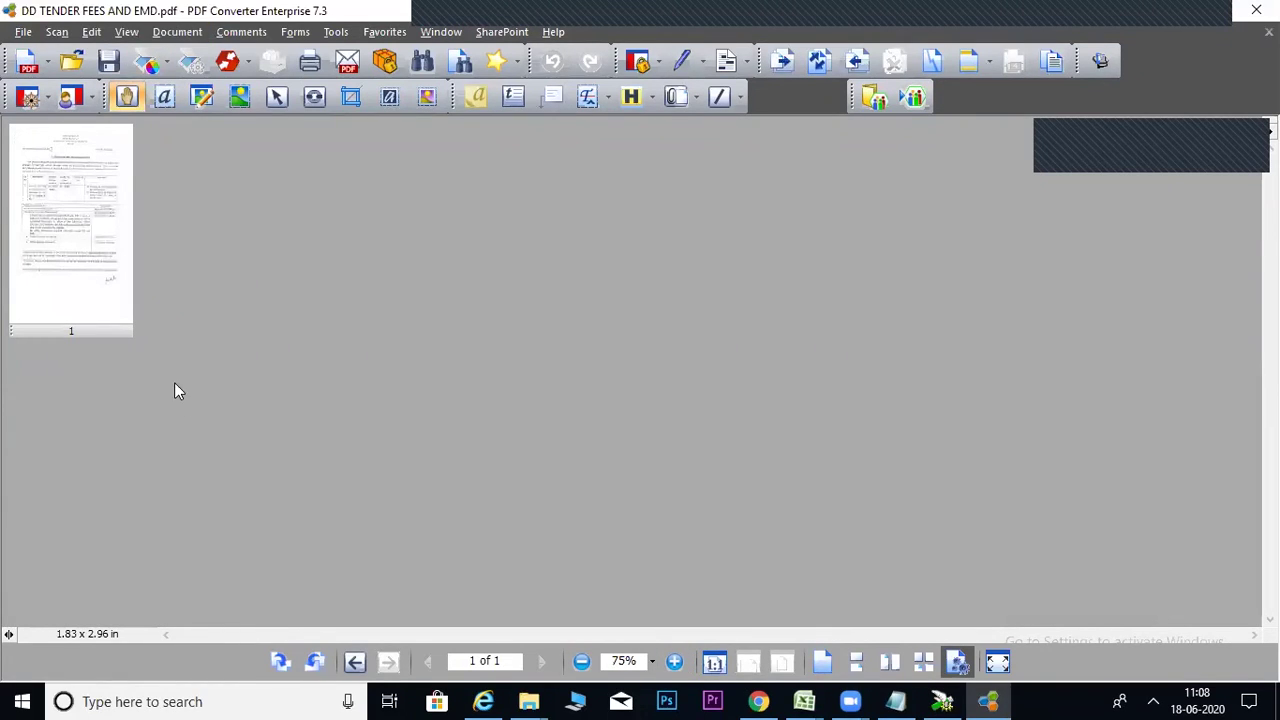
pyautogui.click(180, 32)
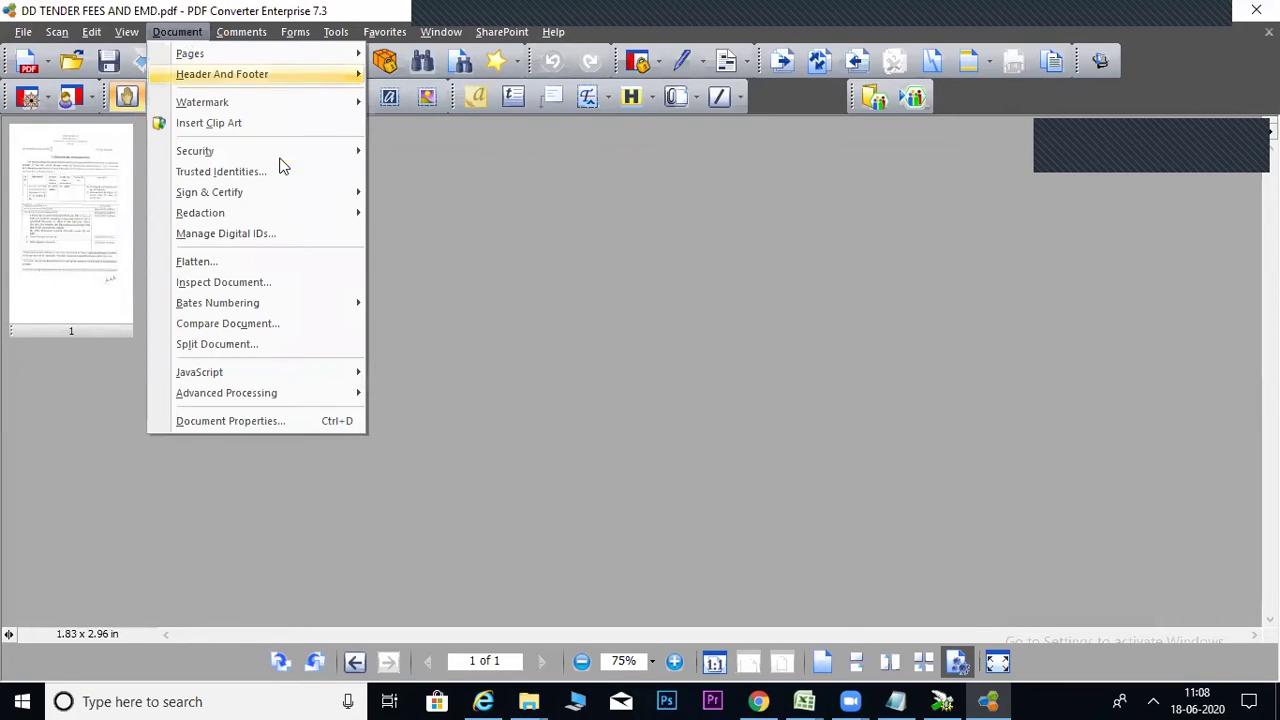
# Insert the three PDFs from the VICKY folder after page 1.
pyautogui.moveTo(279, 60)
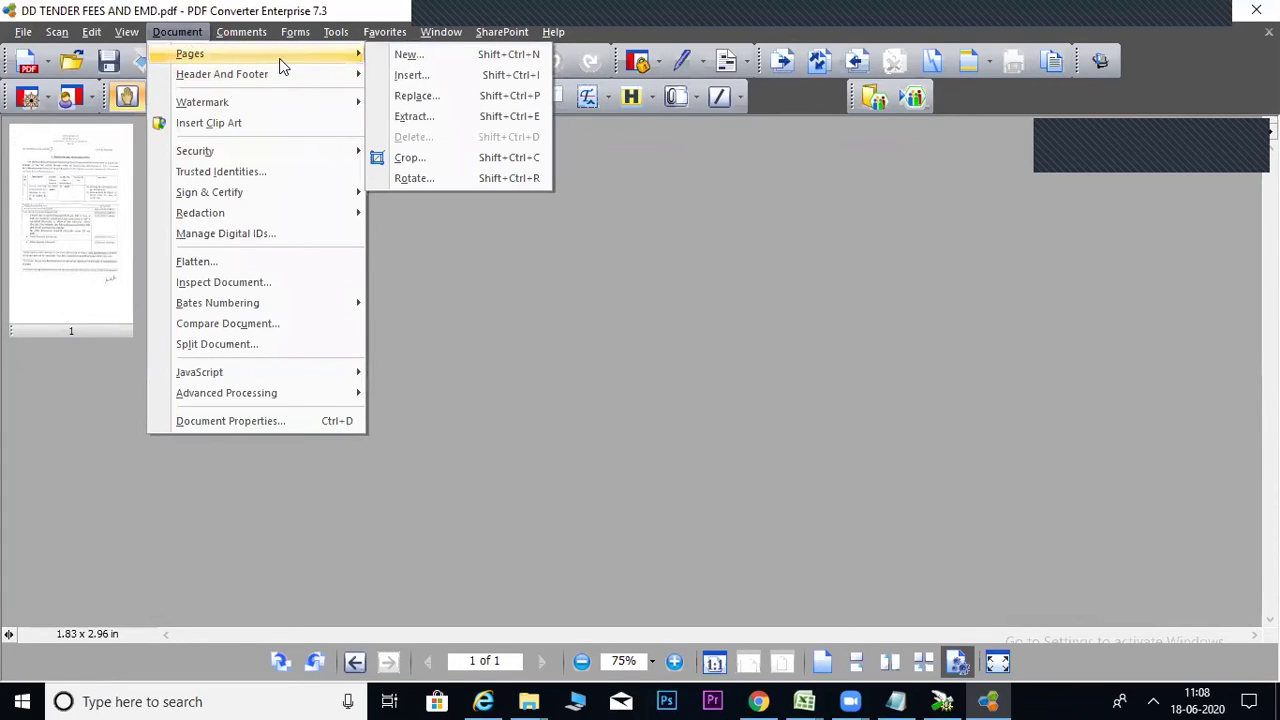
pyautogui.click(397, 75)
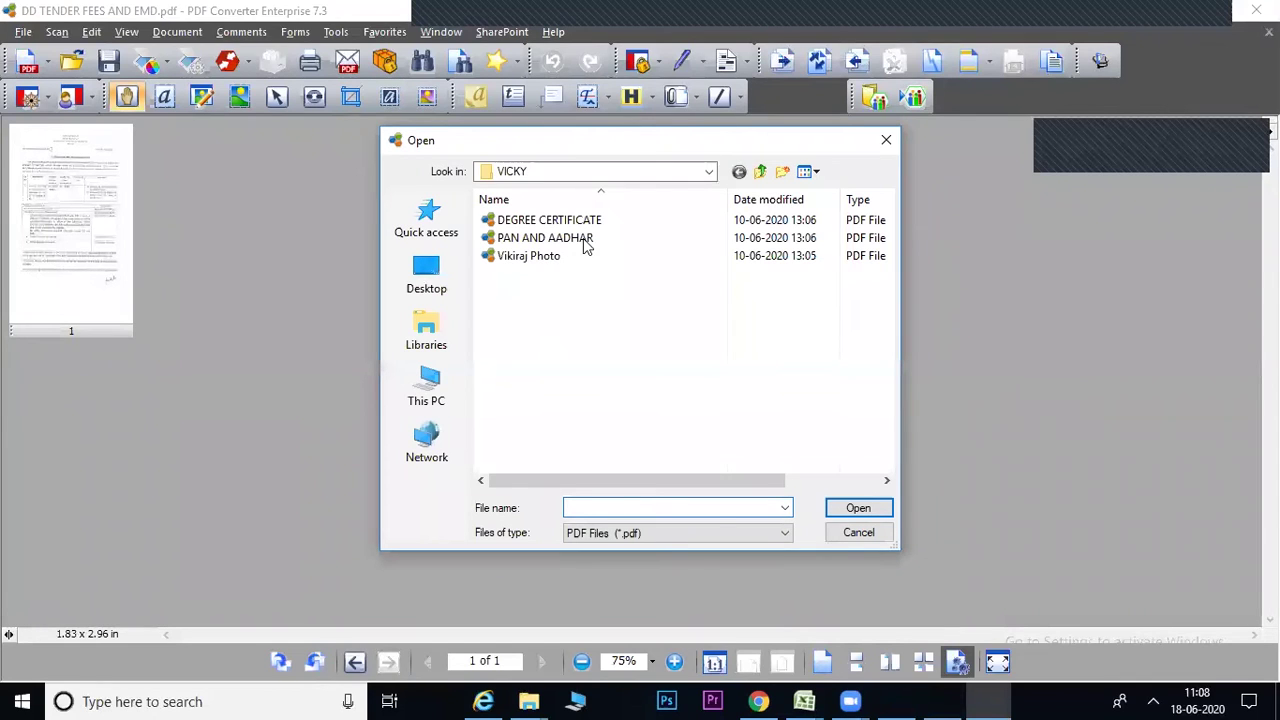
pyautogui.click(760, 172)
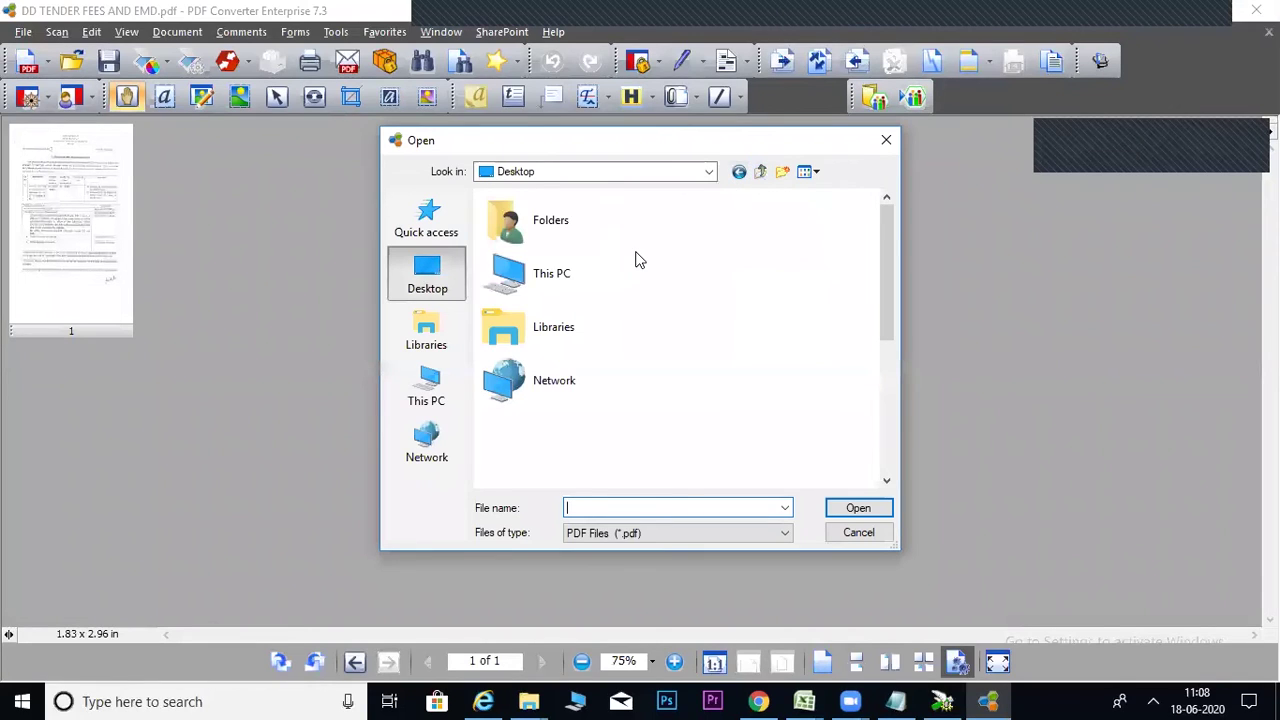
pyautogui.click(739, 172)
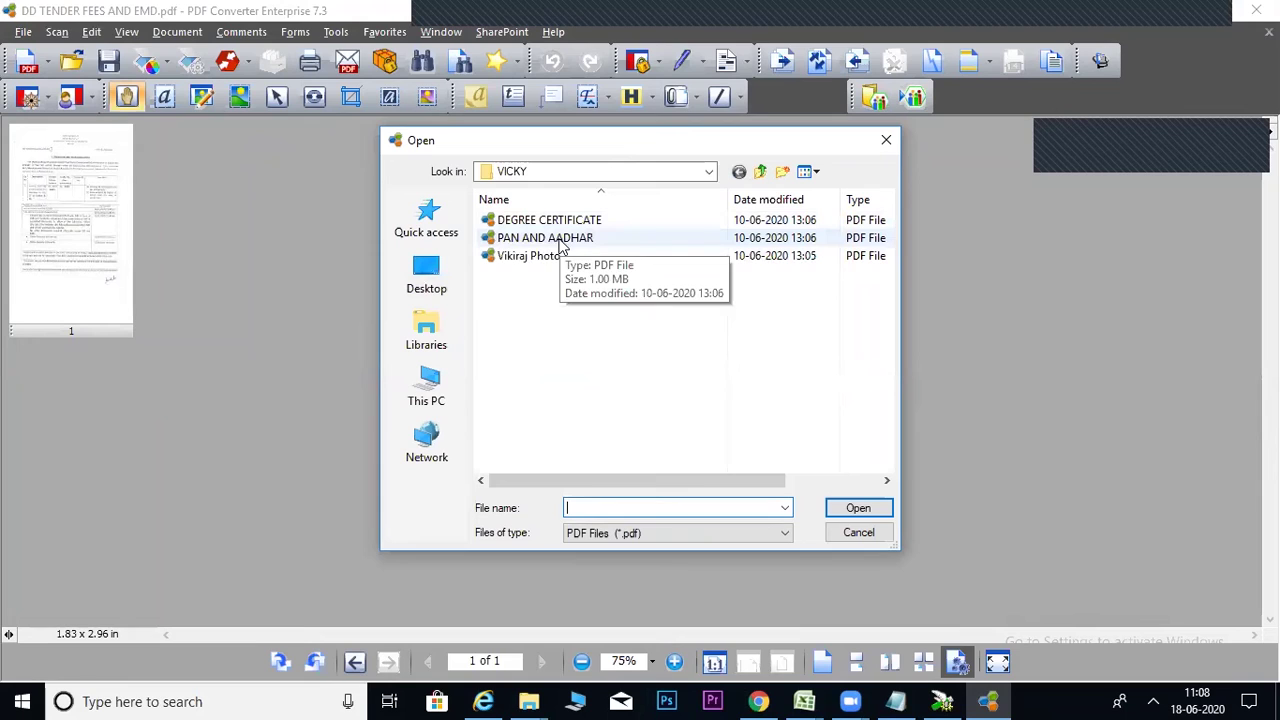
pyautogui.moveTo(534, 292); pyautogui.dragTo(550, 212)
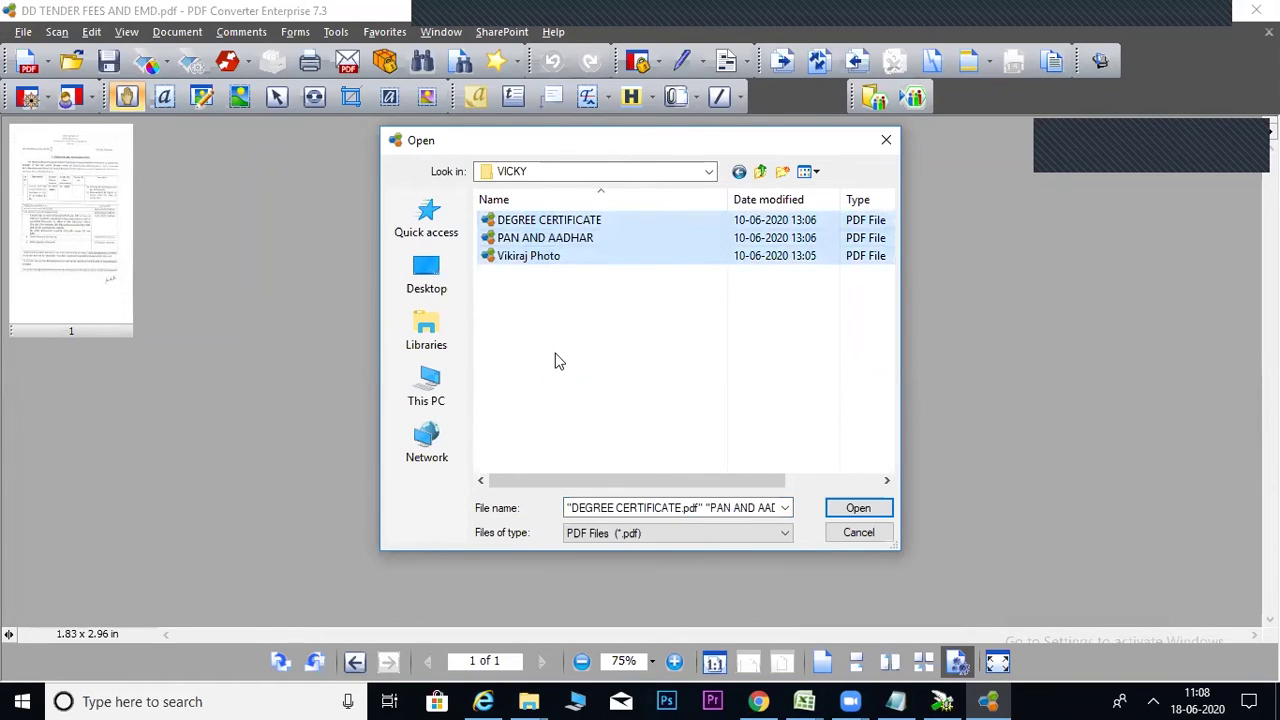
pyautogui.click(858, 508)
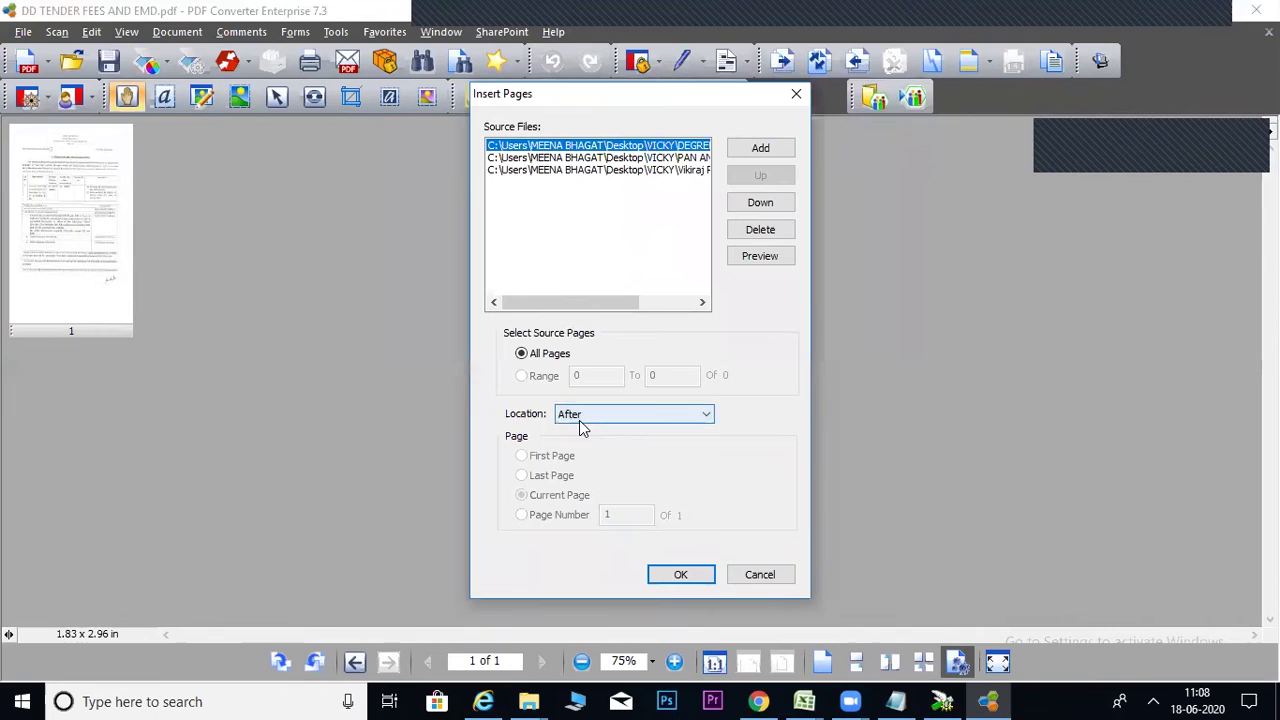
pyautogui.click(680, 575)
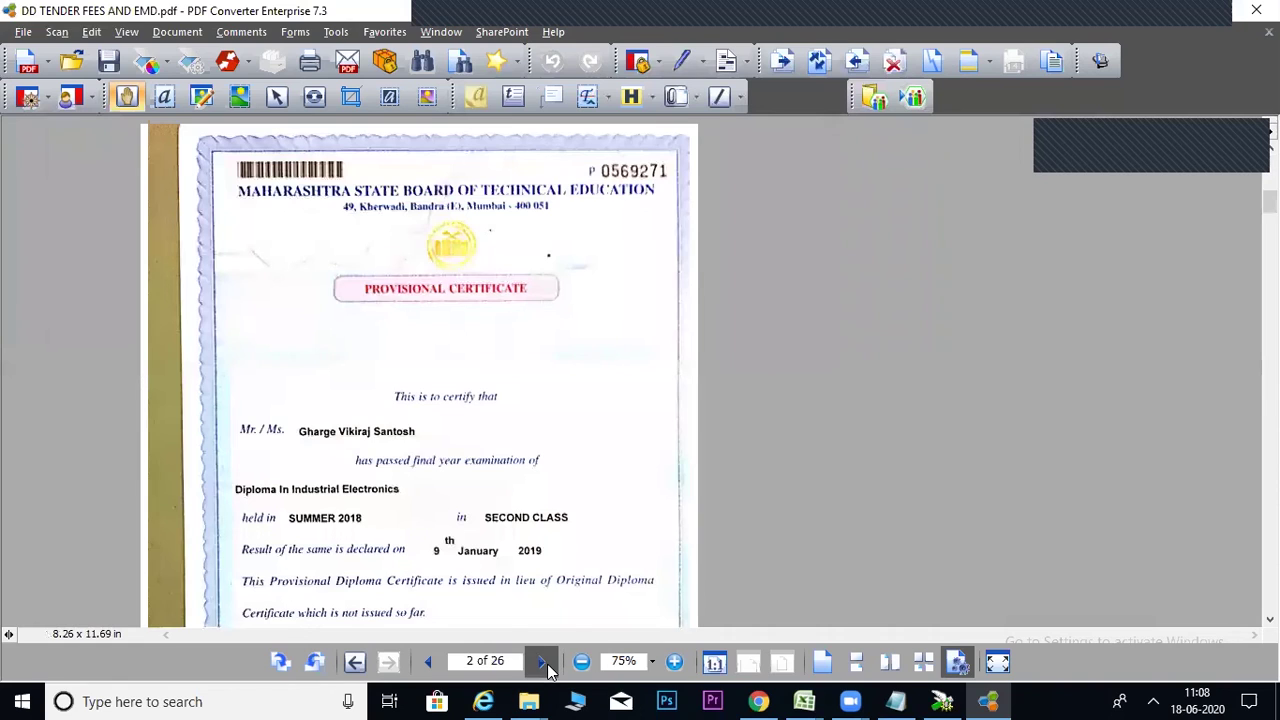
# View all 26 pages in Document Assembly, zoomed out to 12.5%.
pyautogui.click(547, 663)
pyautogui.click(547, 663)
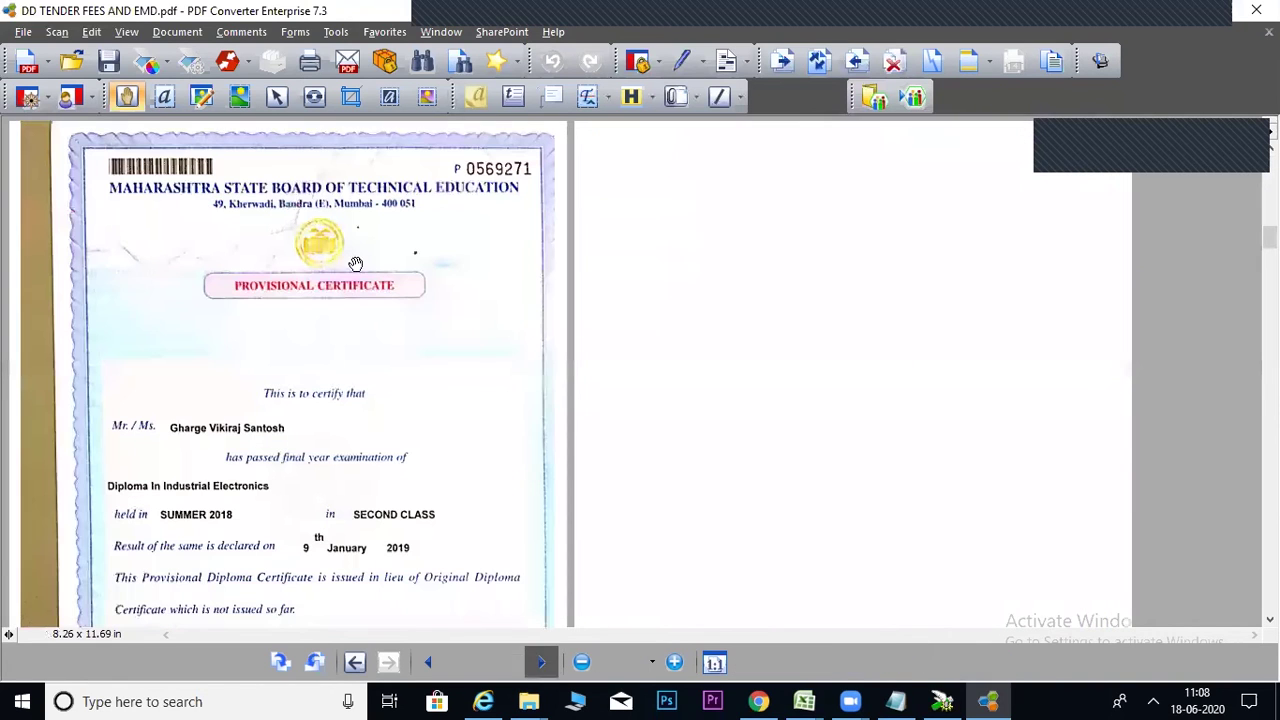
pyautogui.click(126, 32)
pyautogui.click(167, 212)
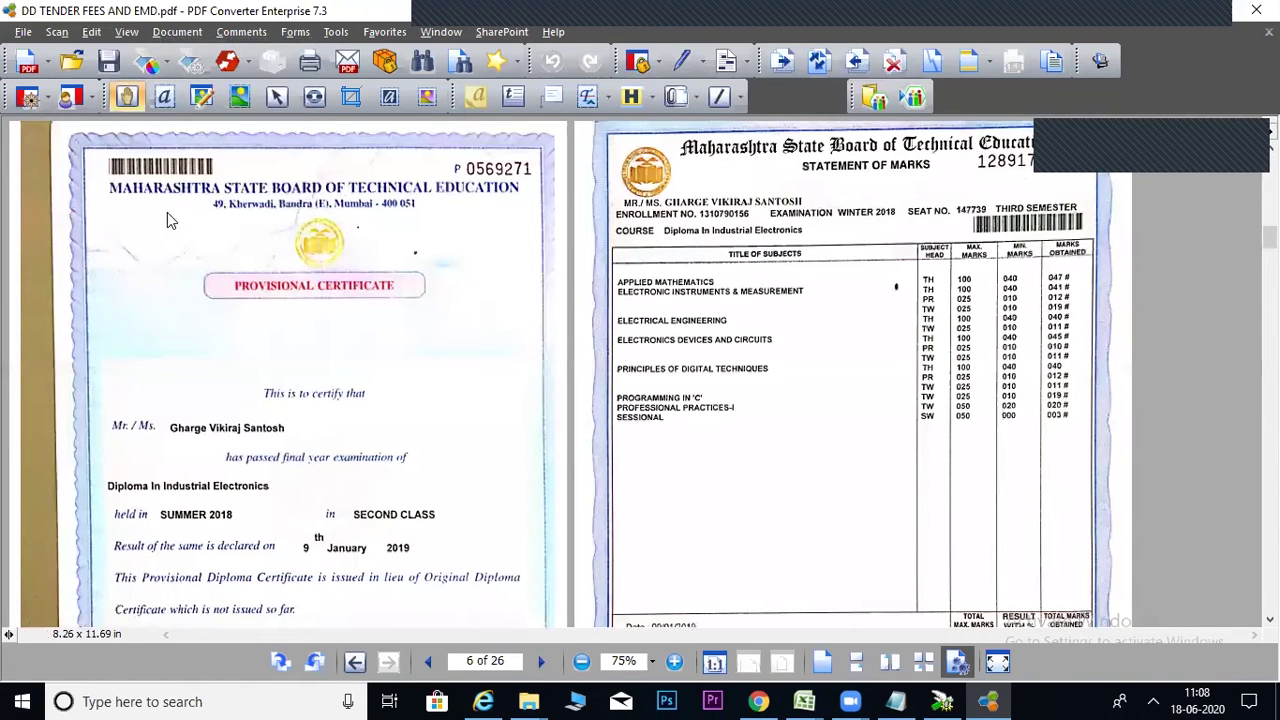
pyautogui.click(584, 664)
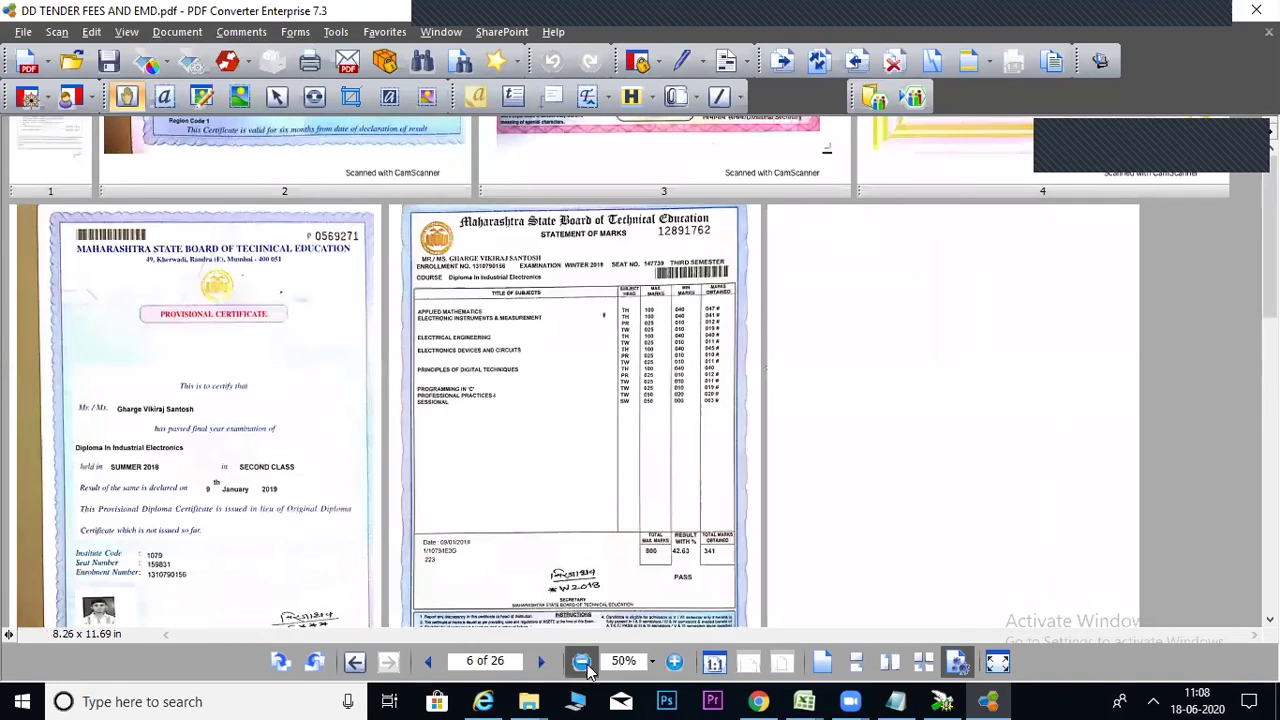
pyautogui.click(582, 663)
pyautogui.click(582, 663)
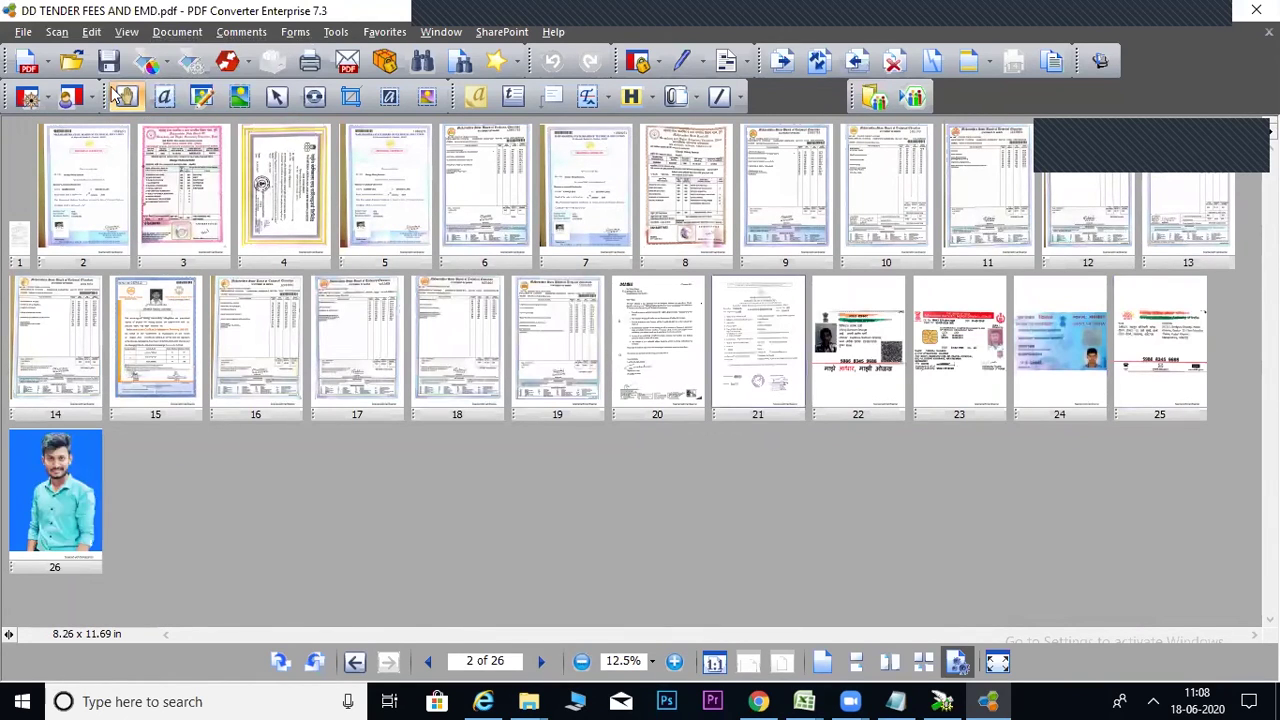
# Start inserting pages from Desktop\HINGOLI with Files of type set to All Files.
pyautogui.click(162, 33)
pyautogui.moveTo(209, 55)
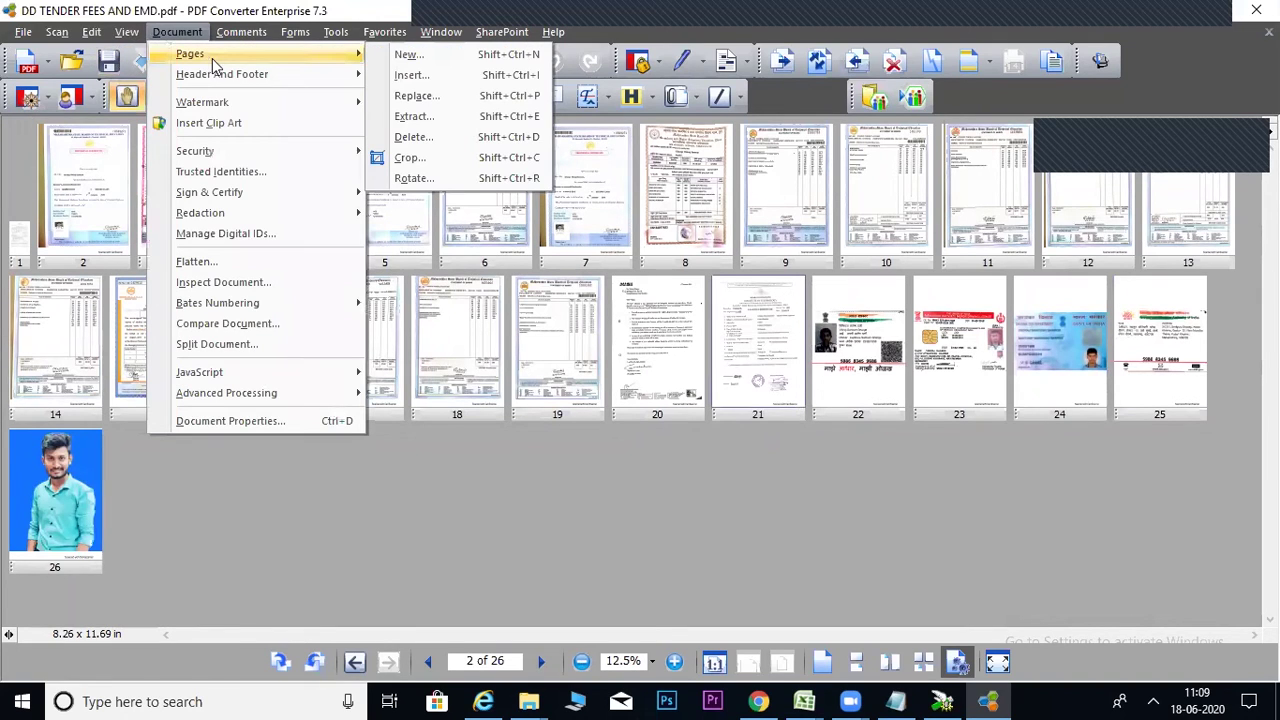
pyautogui.click(410, 76)
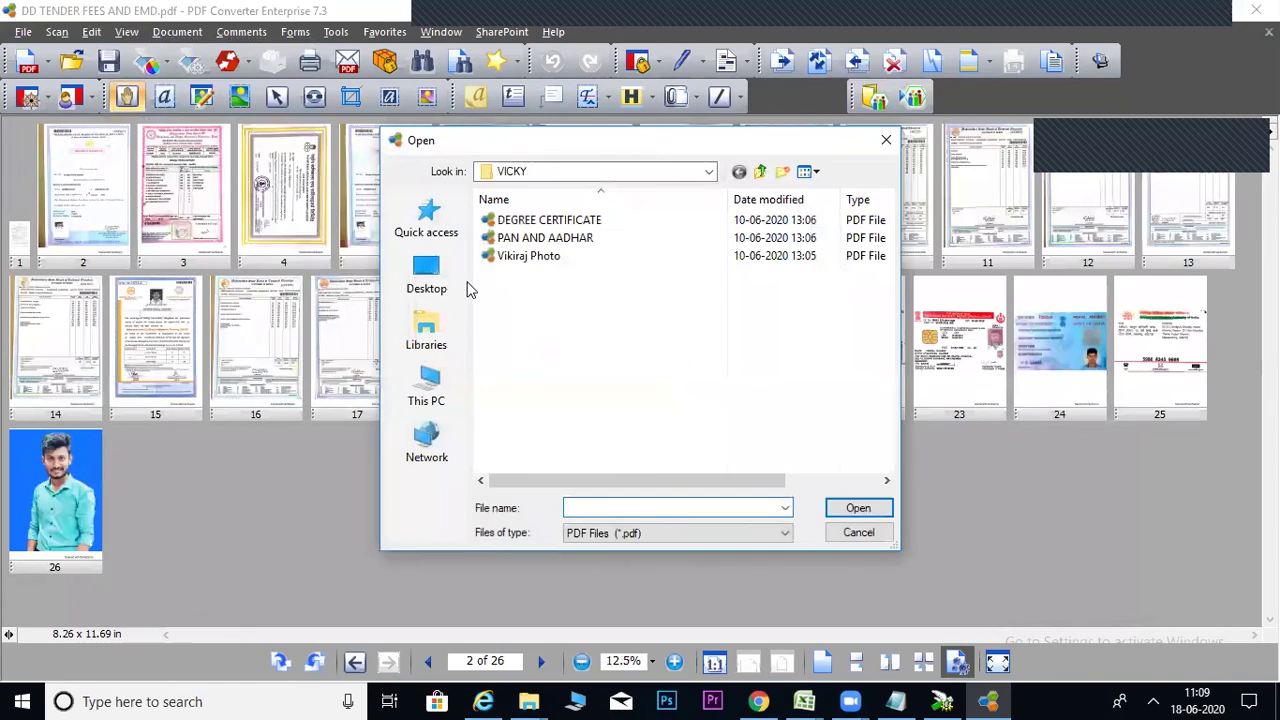
pyautogui.click(758, 172)
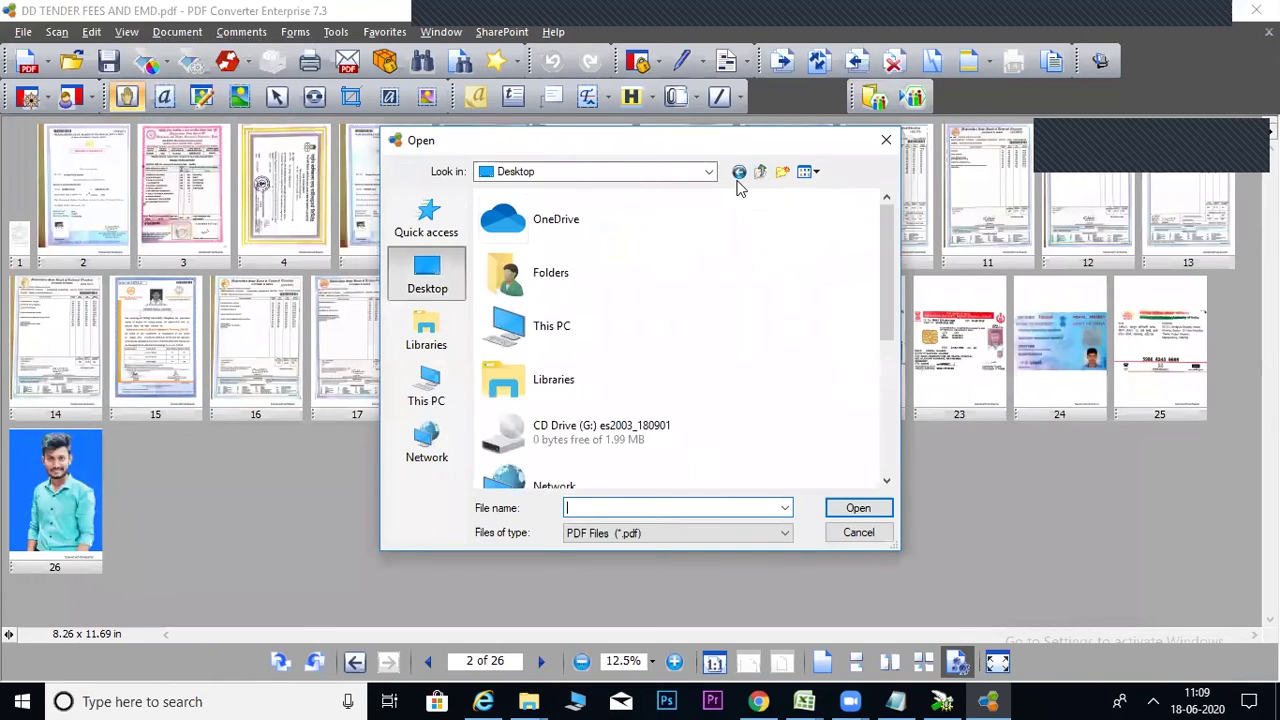
pyautogui.scroll(3, 560, 250)
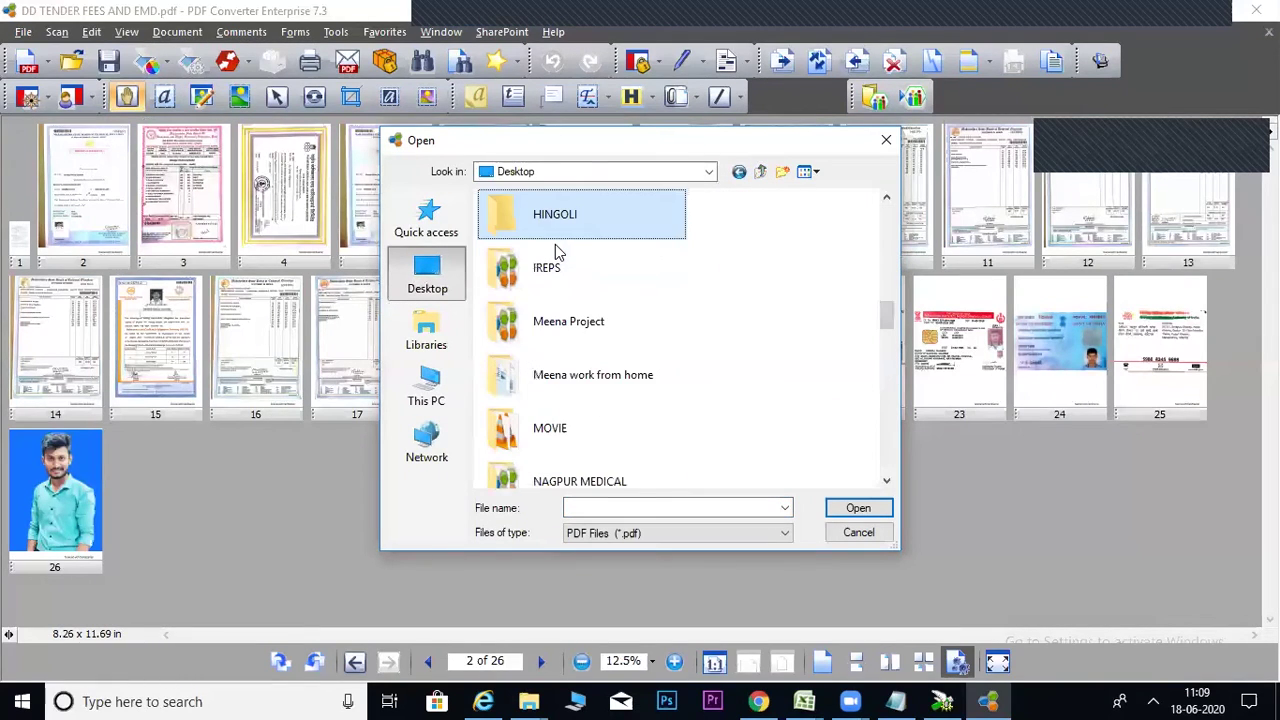
pyautogui.doubleClick(548, 226)
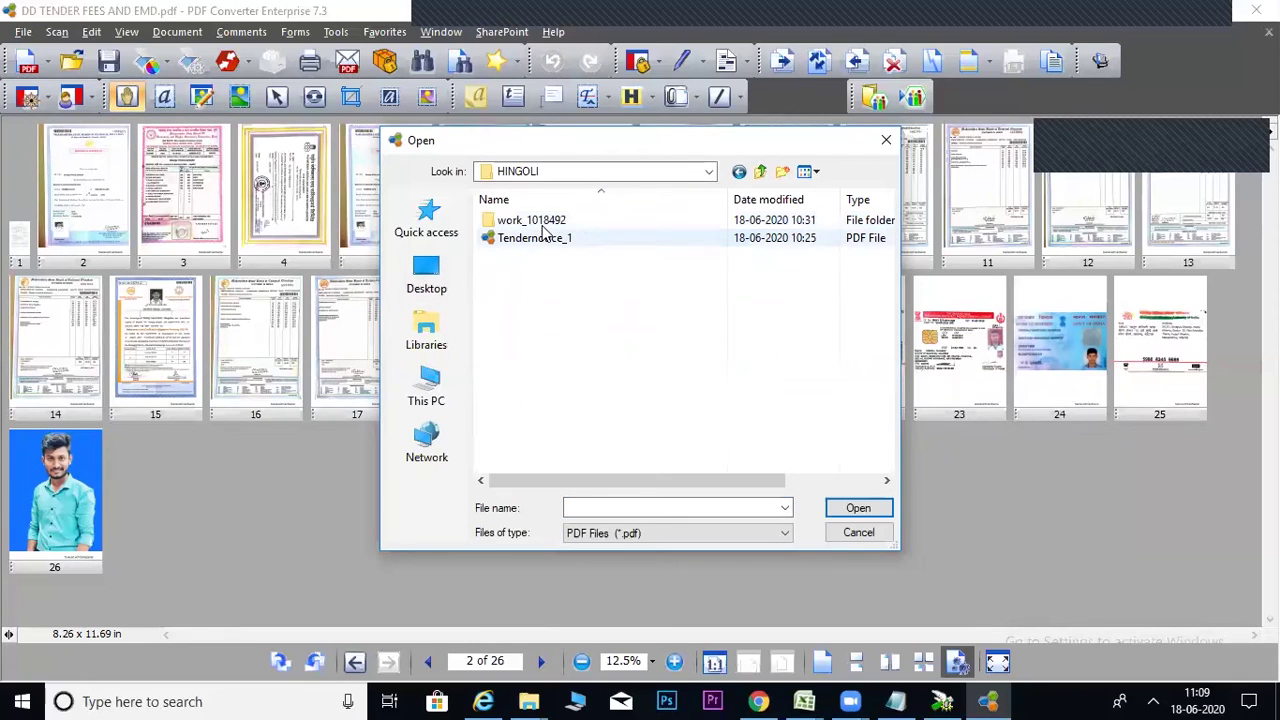
pyautogui.click(598, 533)
pyautogui.click(598, 517)
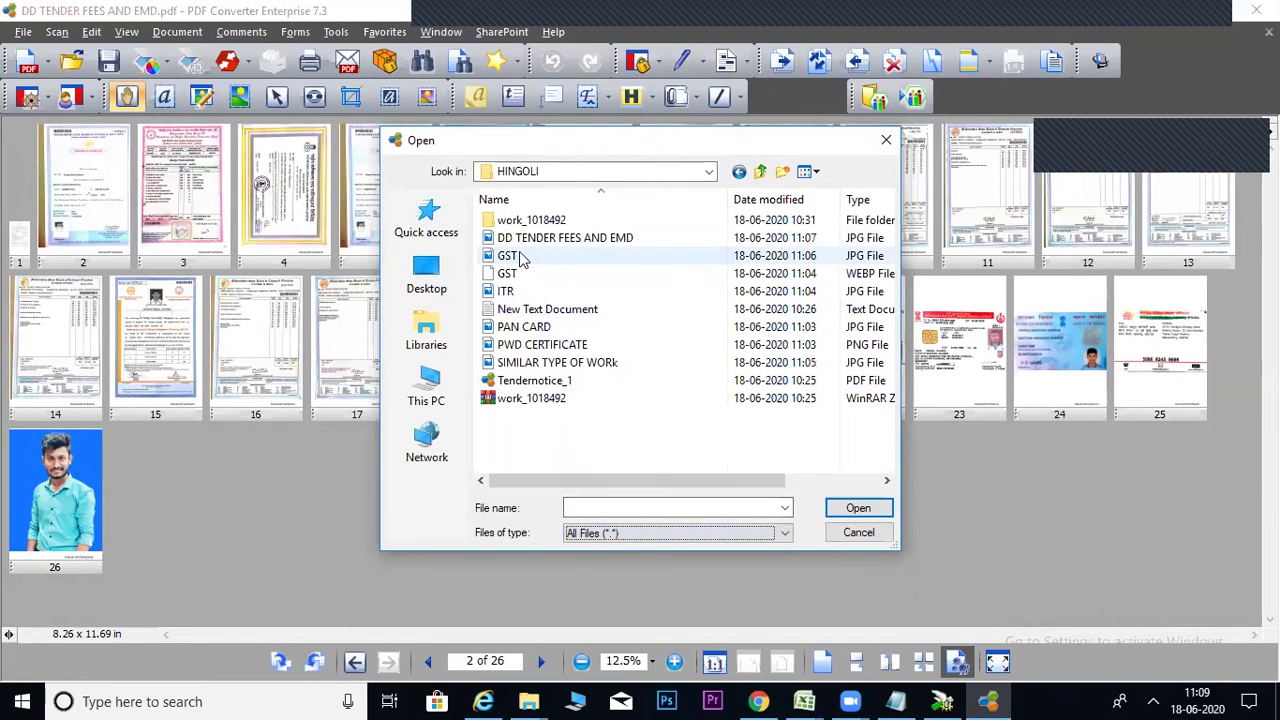
# Select the GST, ITR, PAN CARD, PWD CERTIFICATE and SIMILAR TYPE OF WORk images as sources.
pyautogui.click(519, 252)
pyautogui.keyDown('ctrl'); pyautogui.click(508, 291); pyautogui.keyUp('ctrl')
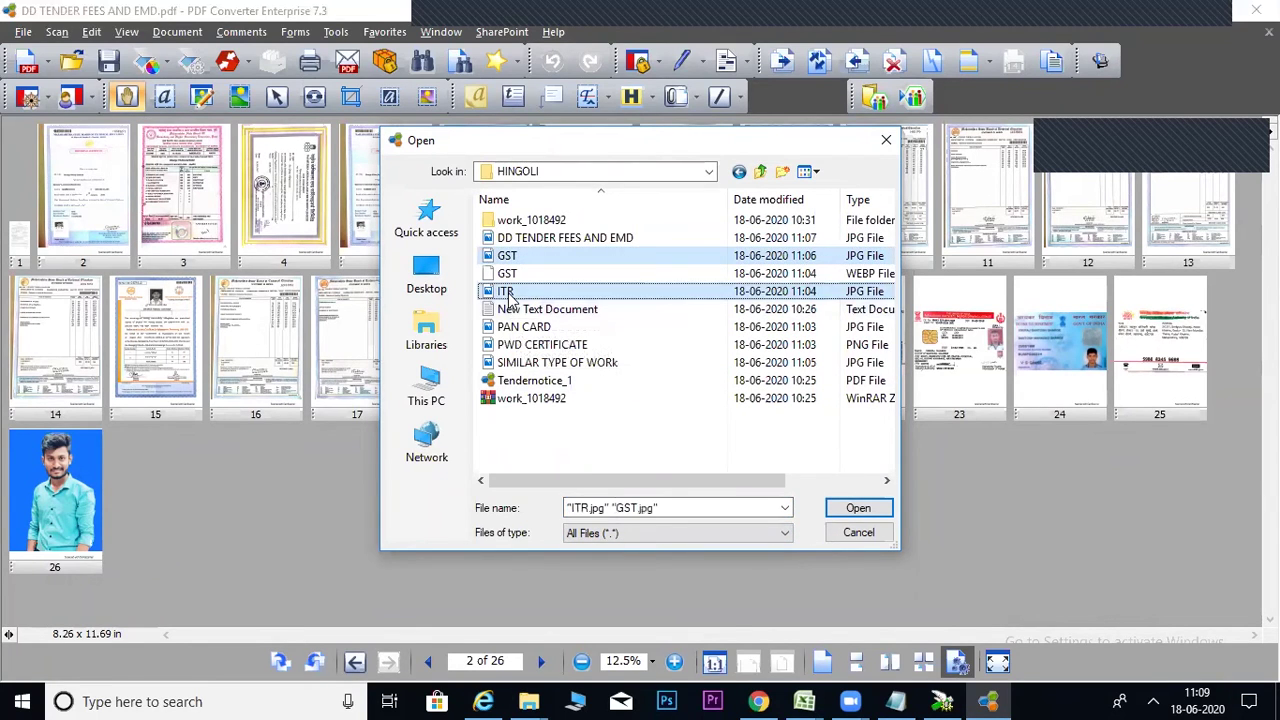
pyautogui.keyDown('ctrl'); pyautogui.click(522, 327); pyautogui.keyUp('ctrl')
pyautogui.keyDown('ctrl'); pyautogui.click(525, 345); pyautogui.keyUp('ctrl')
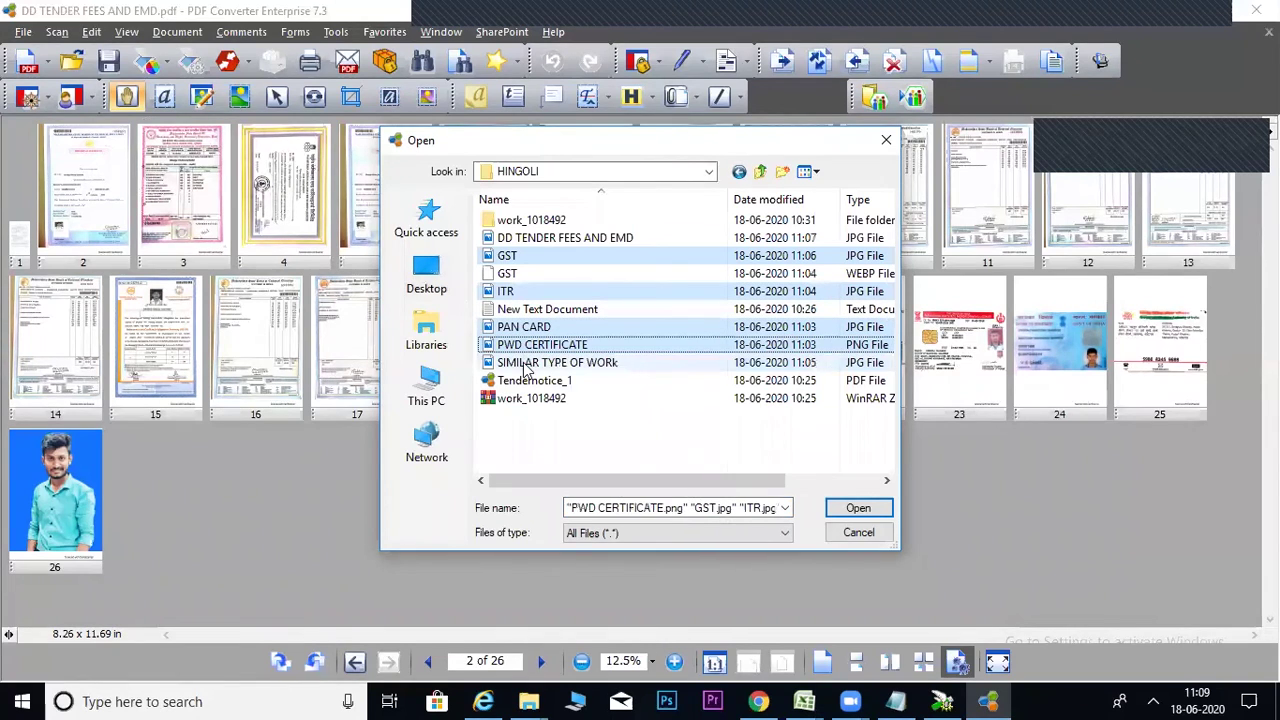
pyautogui.keyDown('ctrl'); pyautogui.click(528, 362); pyautogui.keyUp('ctrl')
pyautogui.click(859, 510)
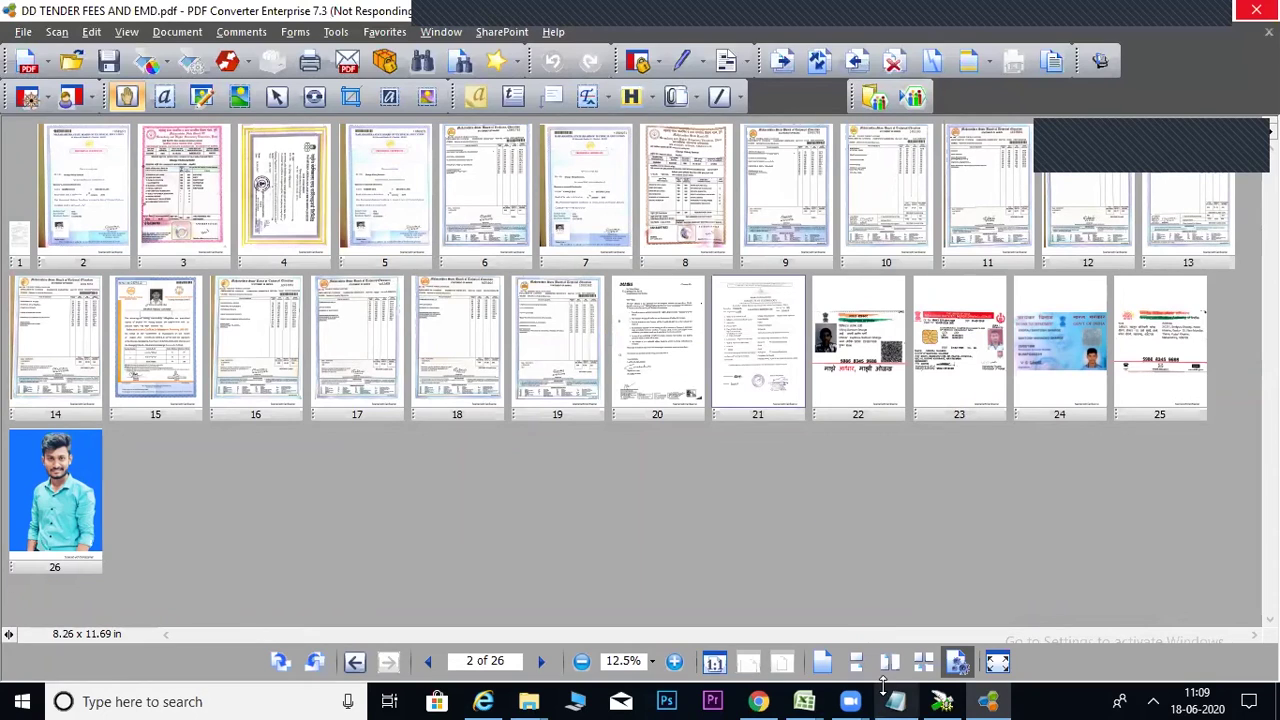
# Review the required-documents checklist in Notepad, then return to the Insert Pages settings.
pyautogui.hotkey('alt', 'Tab')
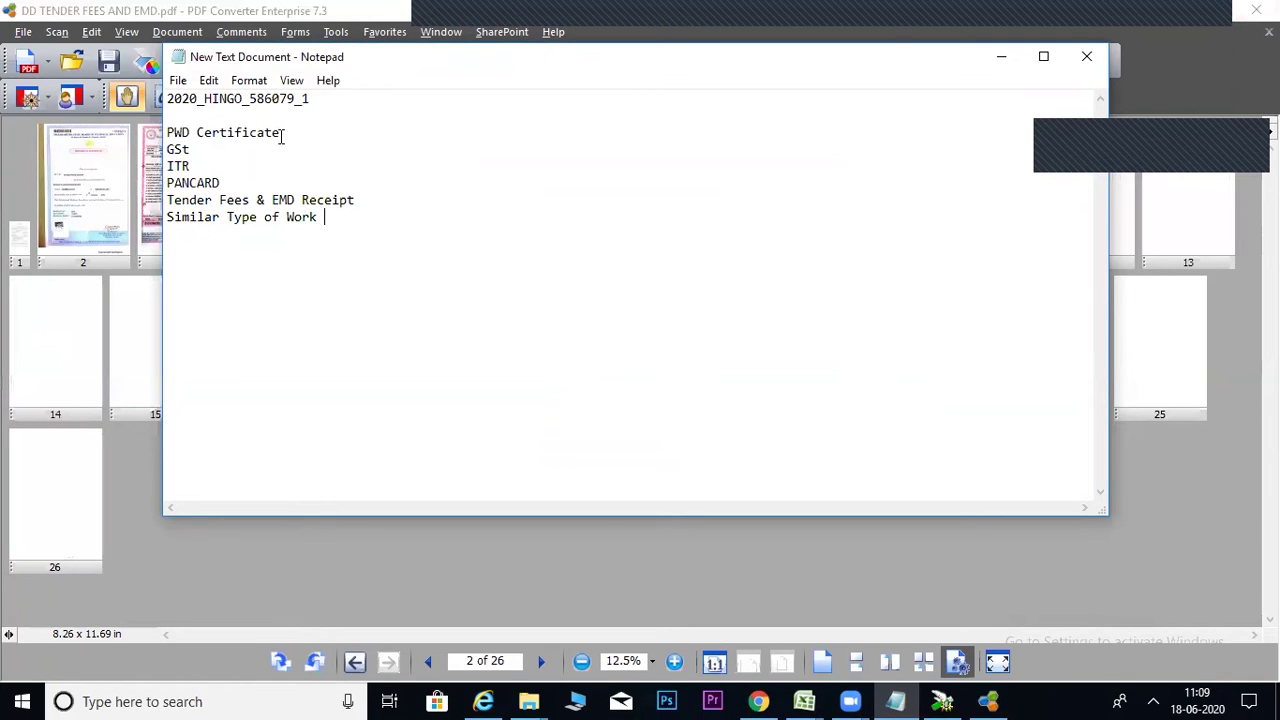
pyautogui.click(988, 66)
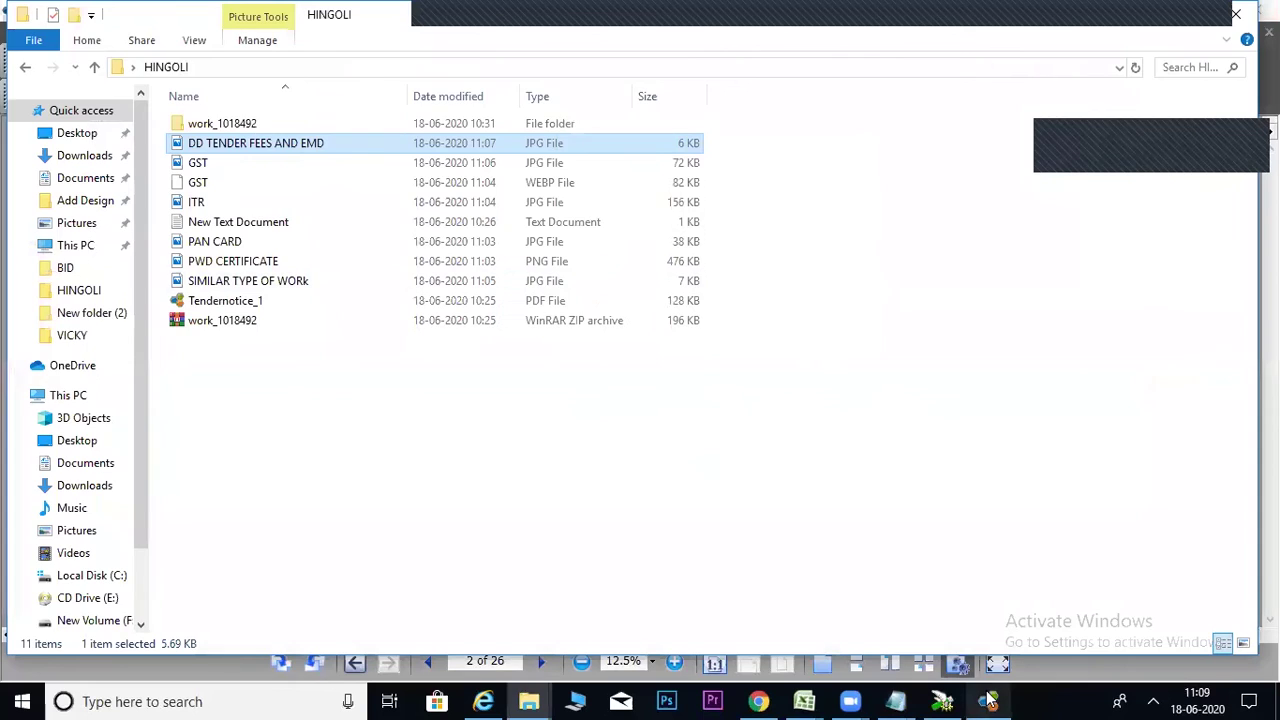
pyautogui.click(988, 701)
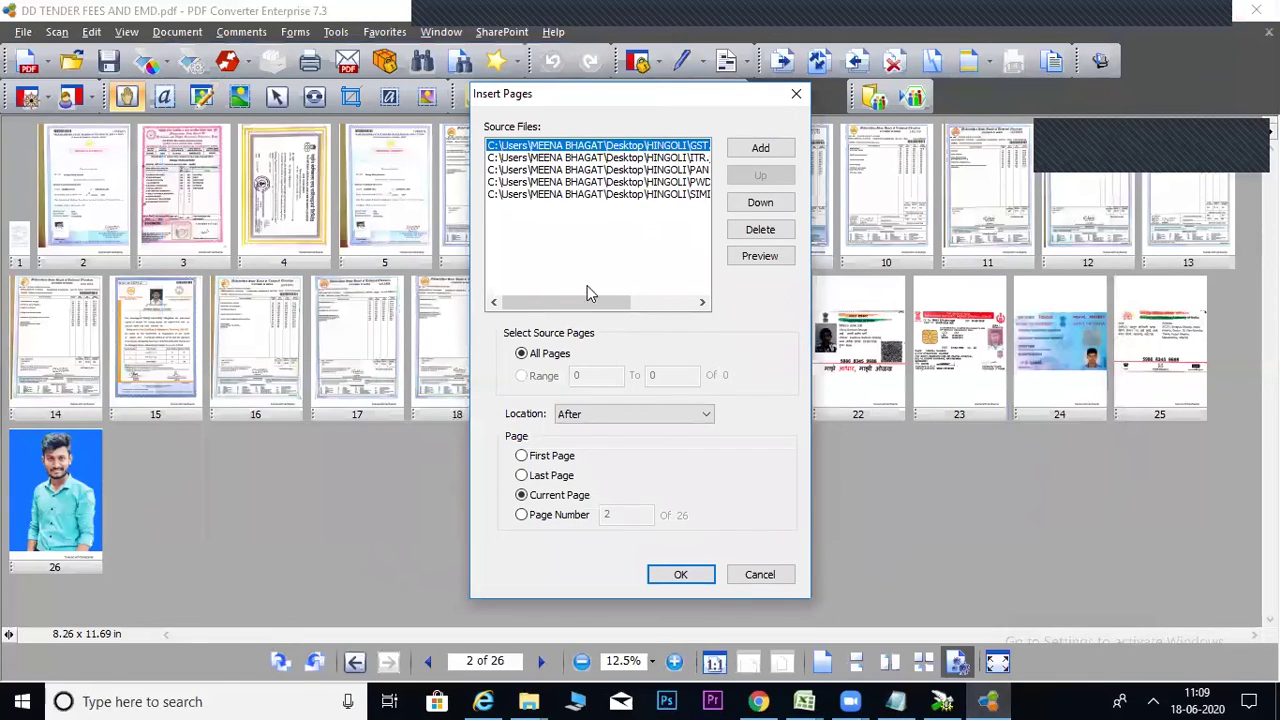
# Move PAN CARD.jpg to the top, then insert the five images after the last page.
pyautogui.moveTo(622, 300); pyautogui.dragTo(686, 306)
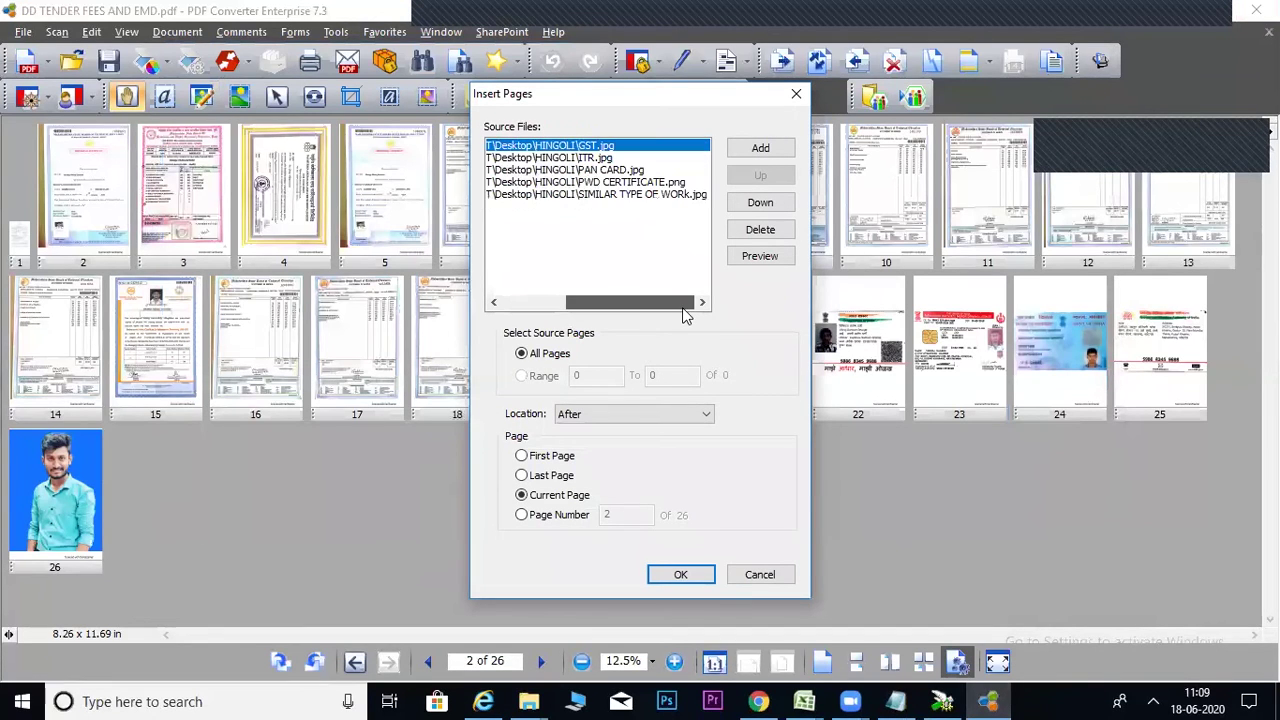
pyautogui.click(603, 170)
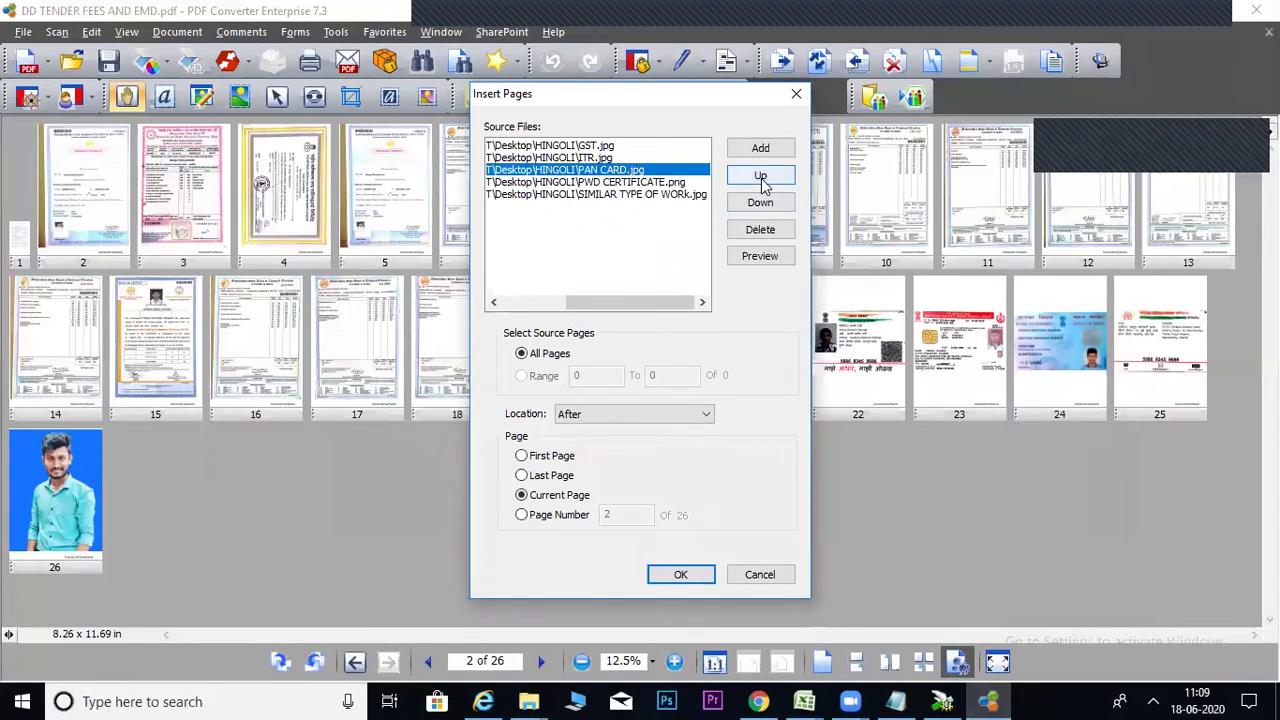
pyautogui.click(760, 176)
pyautogui.click(760, 176)
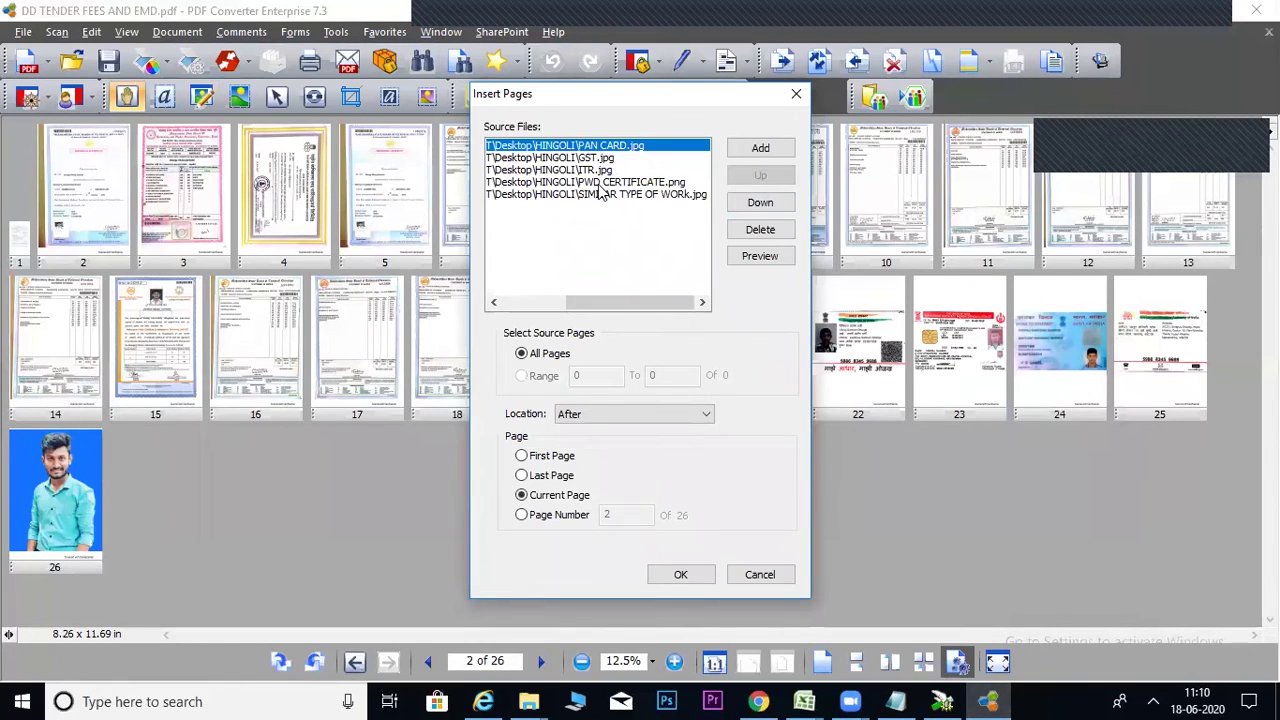
pyautogui.click(600, 184)
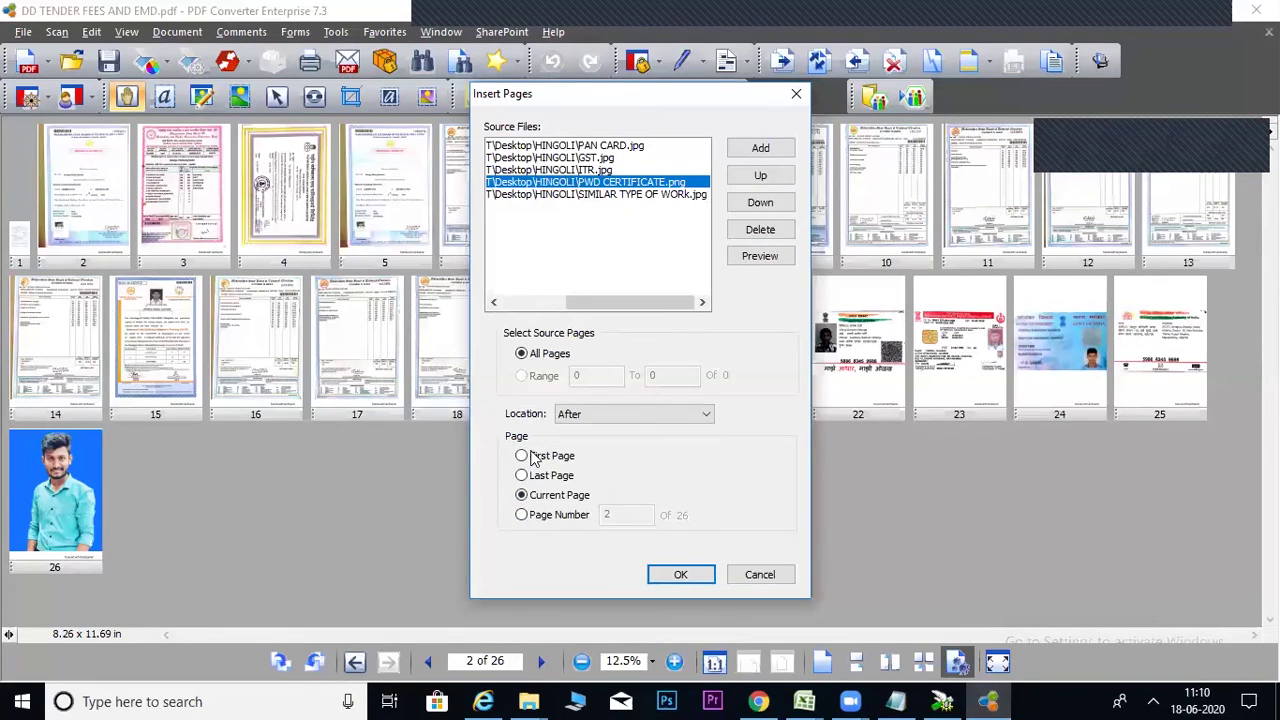
pyautogui.click(521, 475)
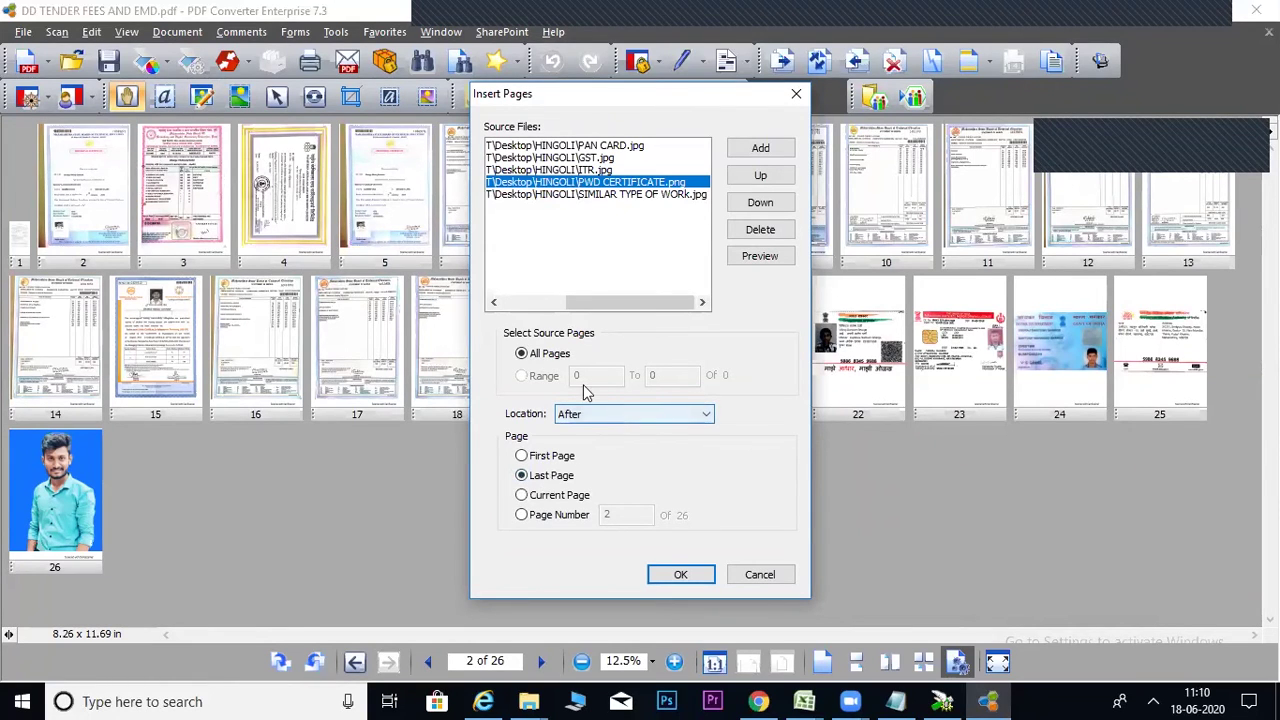
pyautogui.click(677, 575)
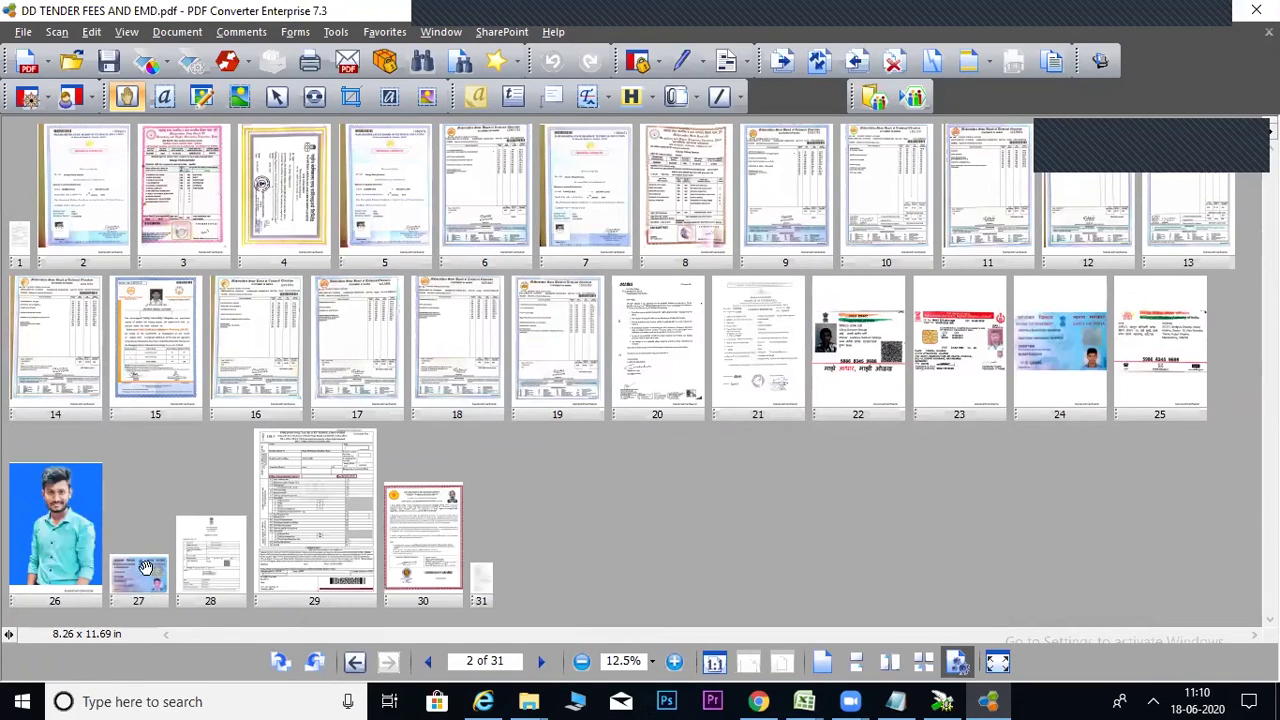
# Drag the page 30 PWD certificate thumbnail up so it becomes page 2.
pyautogui.click(431, 596)
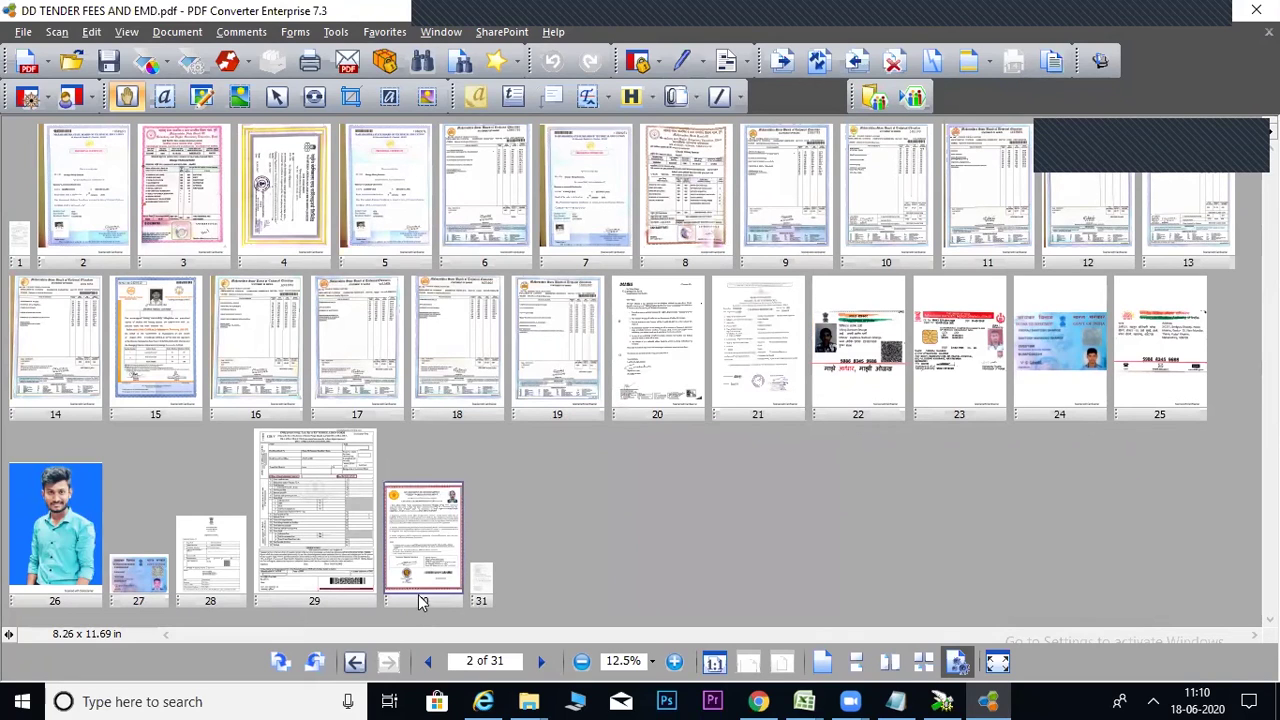
pyautogui.moveTo(396, 548)
pyautogui.mouseDown()
pyautogui.moveTo(371, 425)
pyautogui.moveTo(134, 205)
pyautogui.moveTo(30, 250)
pyautogui.mouseUp()
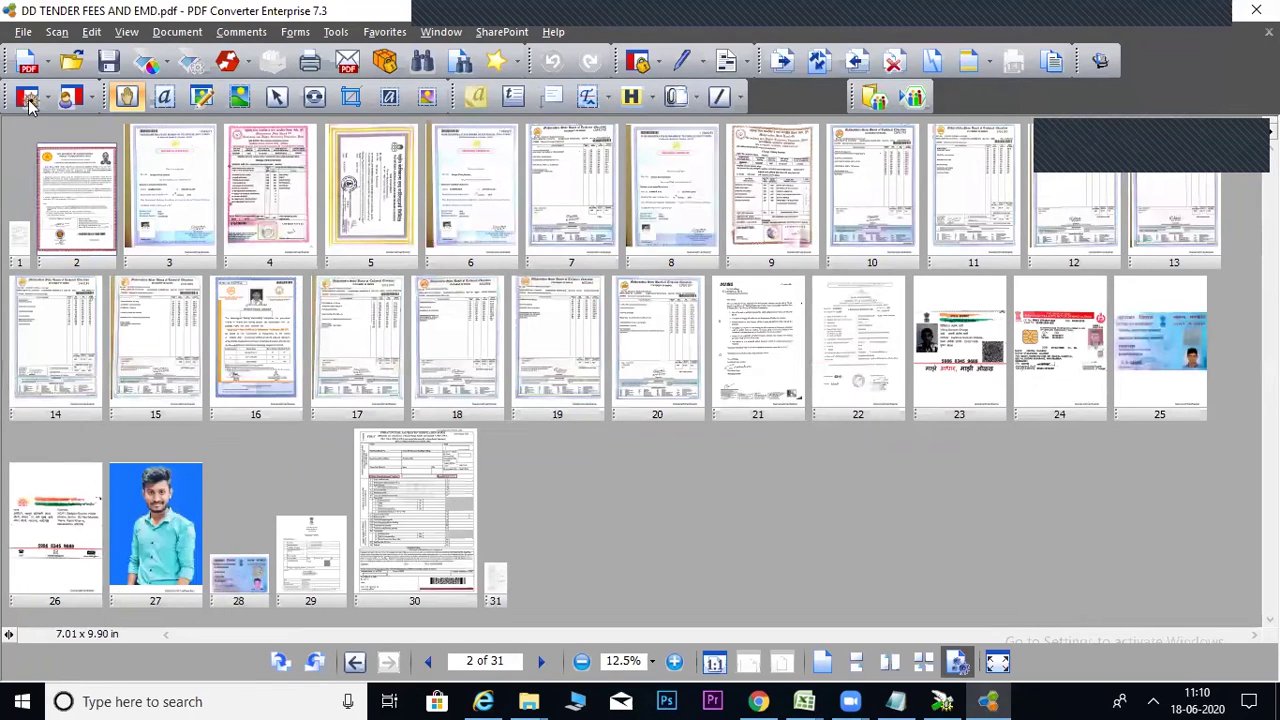
# Save the 31-page document as technicaldoc in the HINGOLI folder.
pyautogui.click(23, 32)
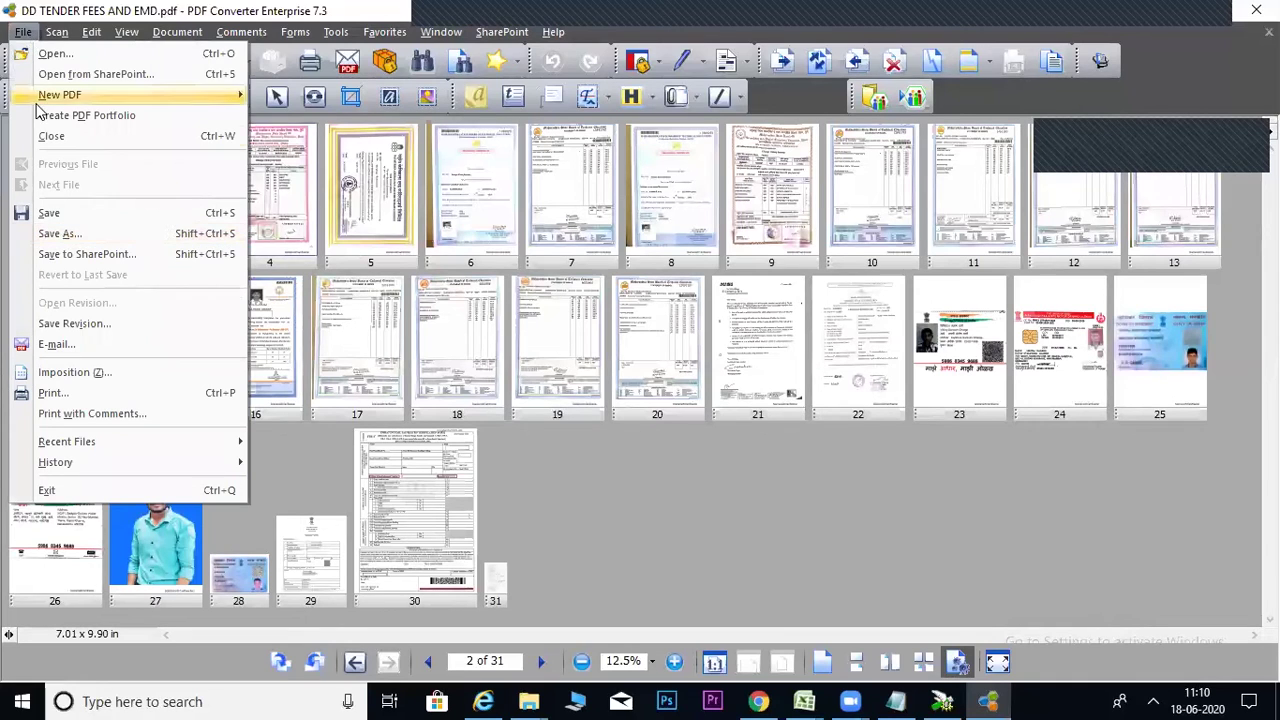
pyautogui.click(70, 232)
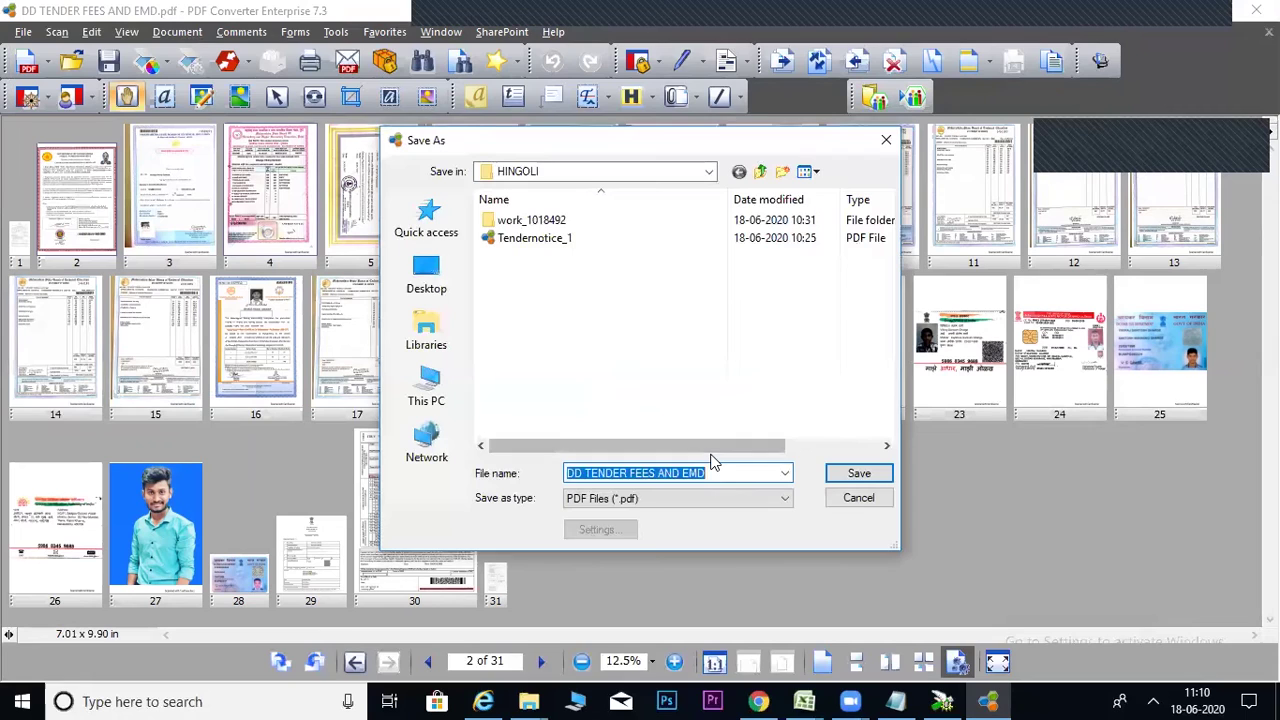
pyautogui.write('technical')
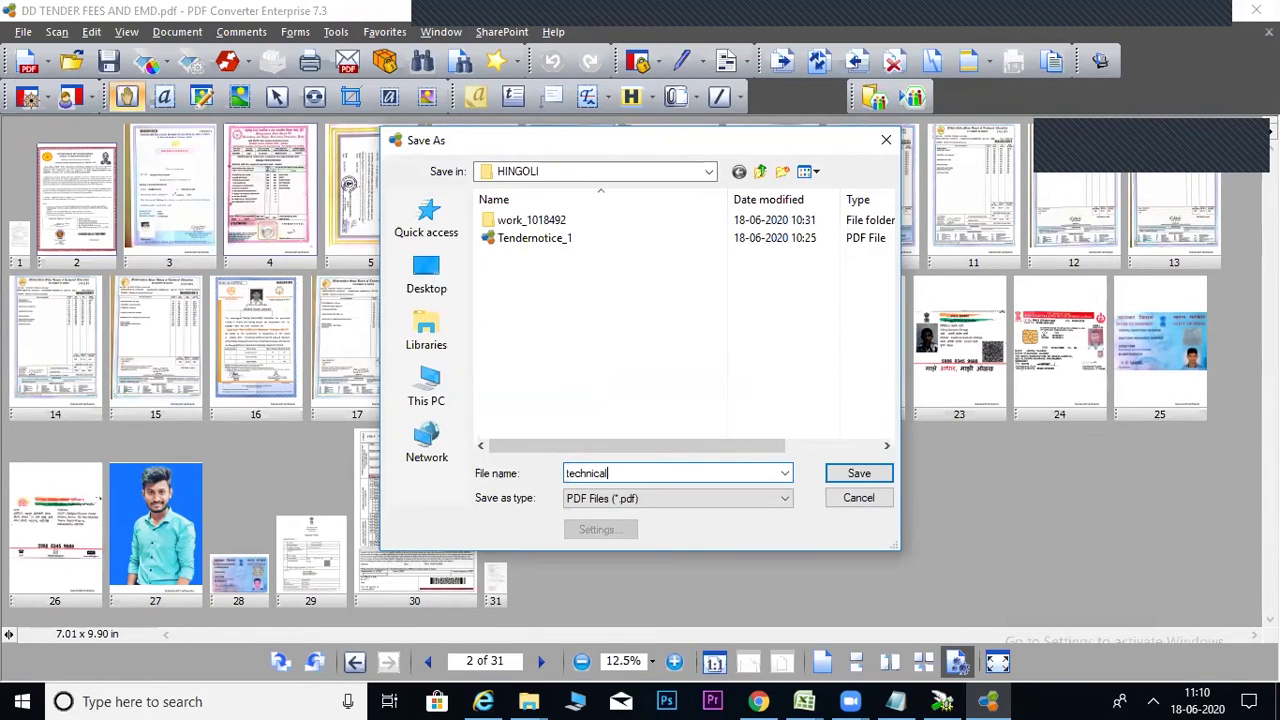
pyautogui.write('bid')
pyautogui.press('Return')
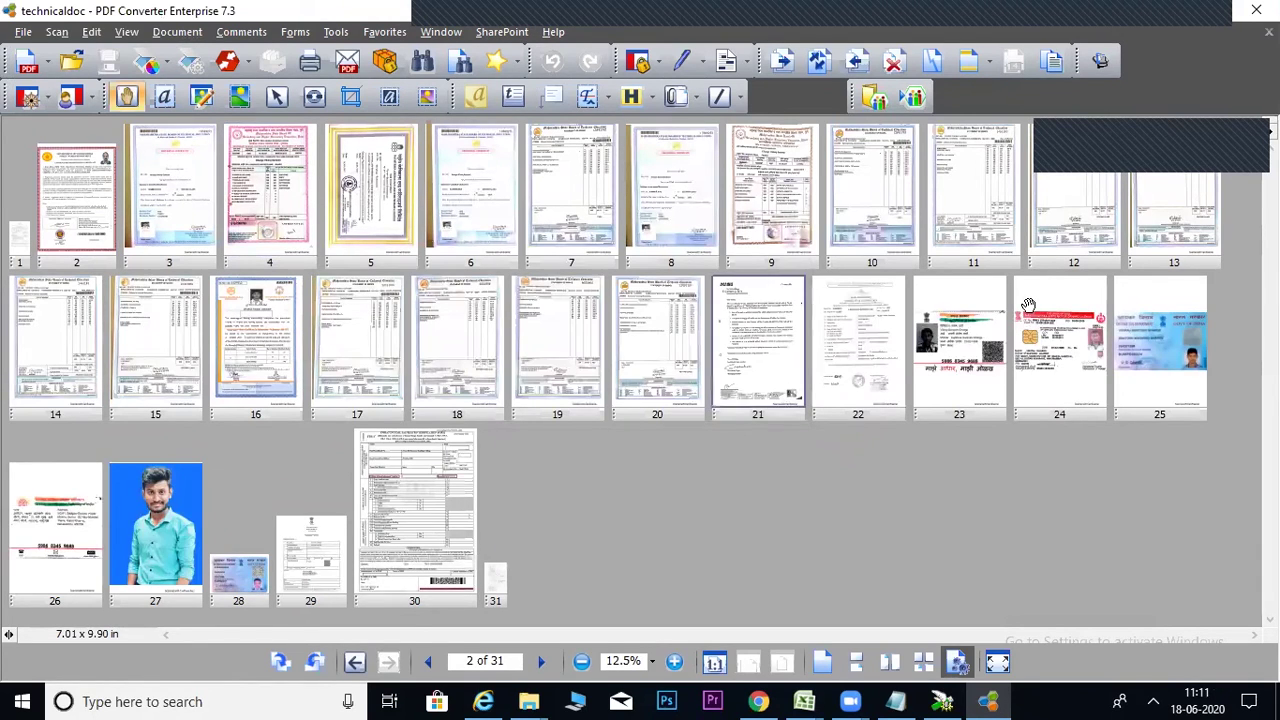
# Close PDF Converter, select technicaldoc in File Explorer and return to the tender bid page.
pyautogui.click(1246, 22)
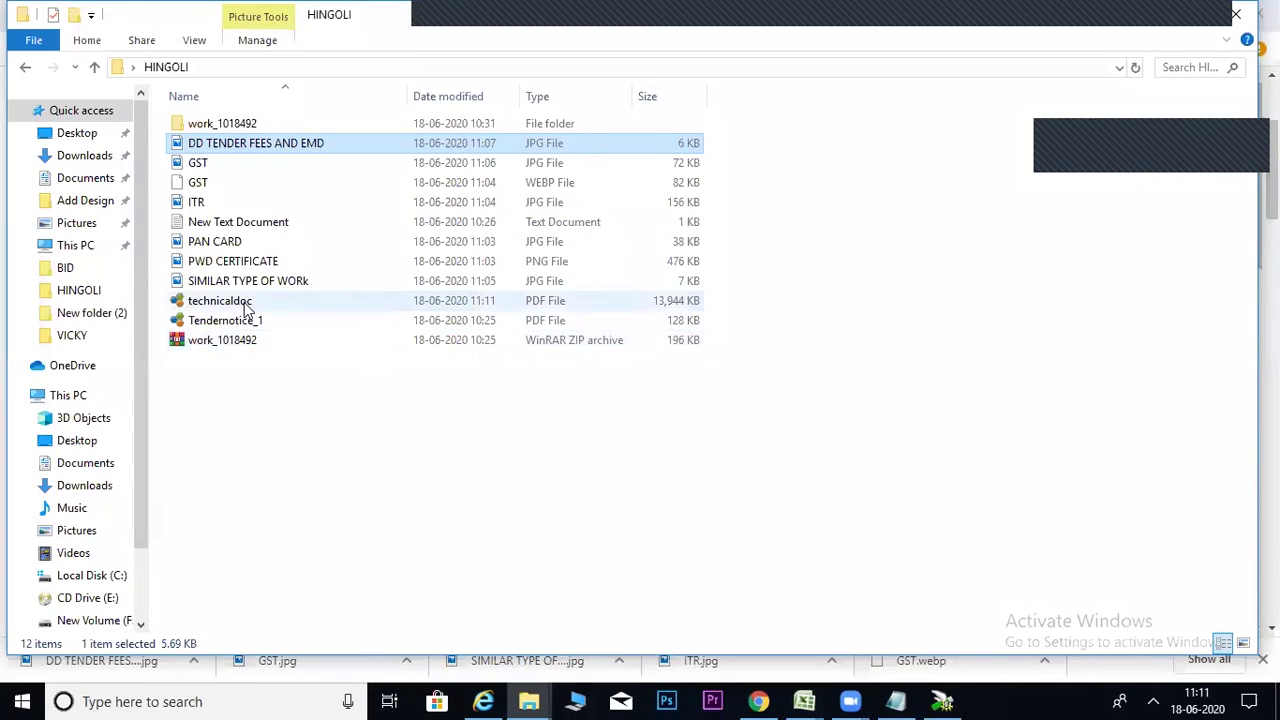
pyautogui.click(245, 305)
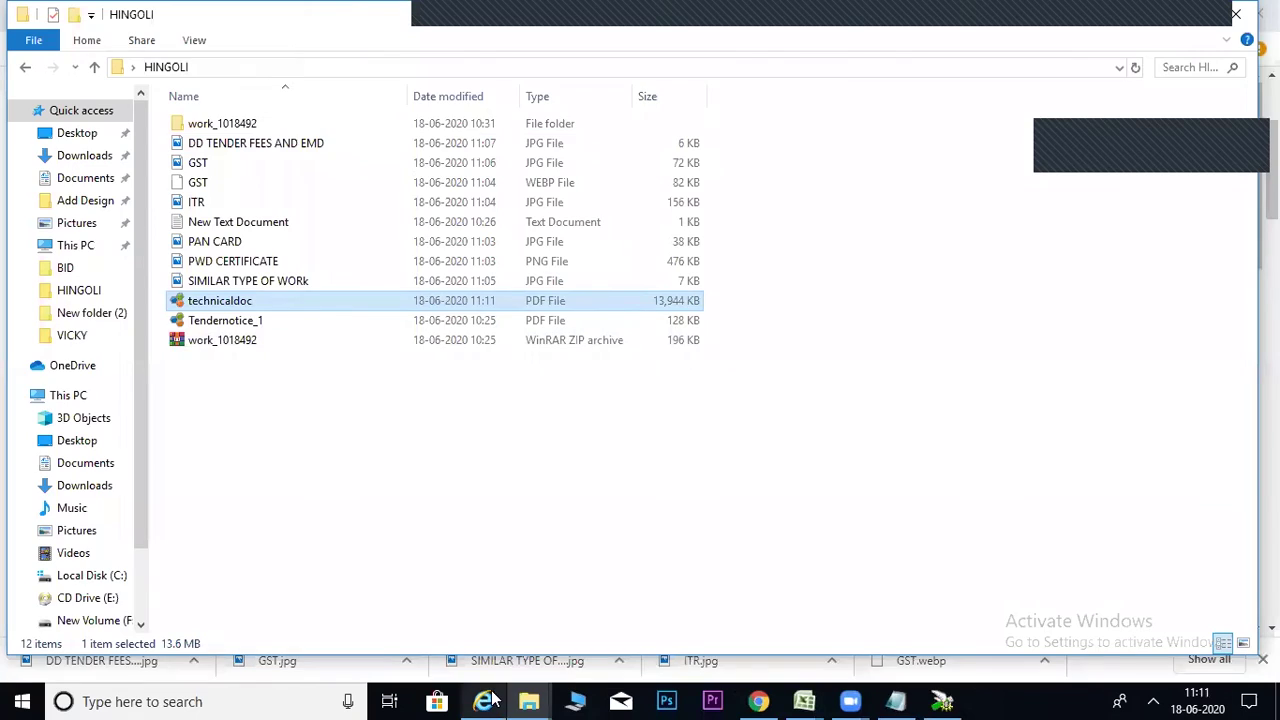
pyautogui.click(486, 701)
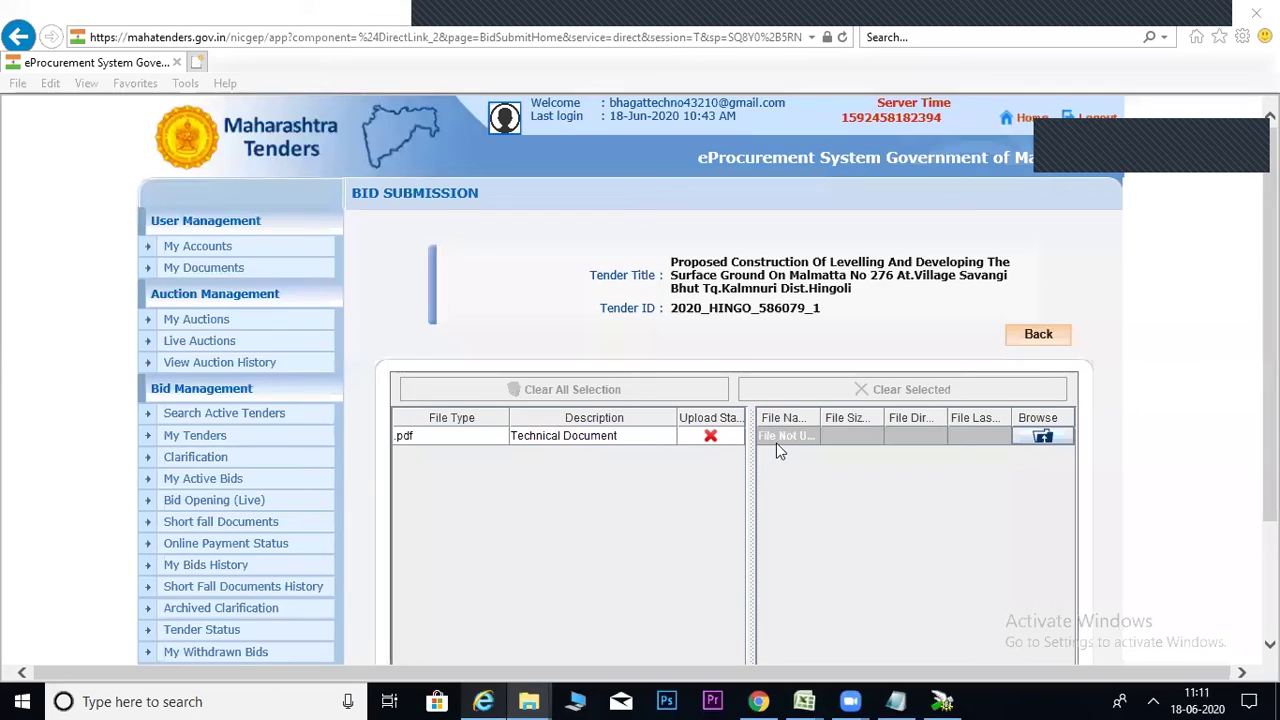
# Attach Desktop\HINGOLI\technicaldoc.pdf as the file for the Technical Document row.
pyautogui.click(1053, 443)
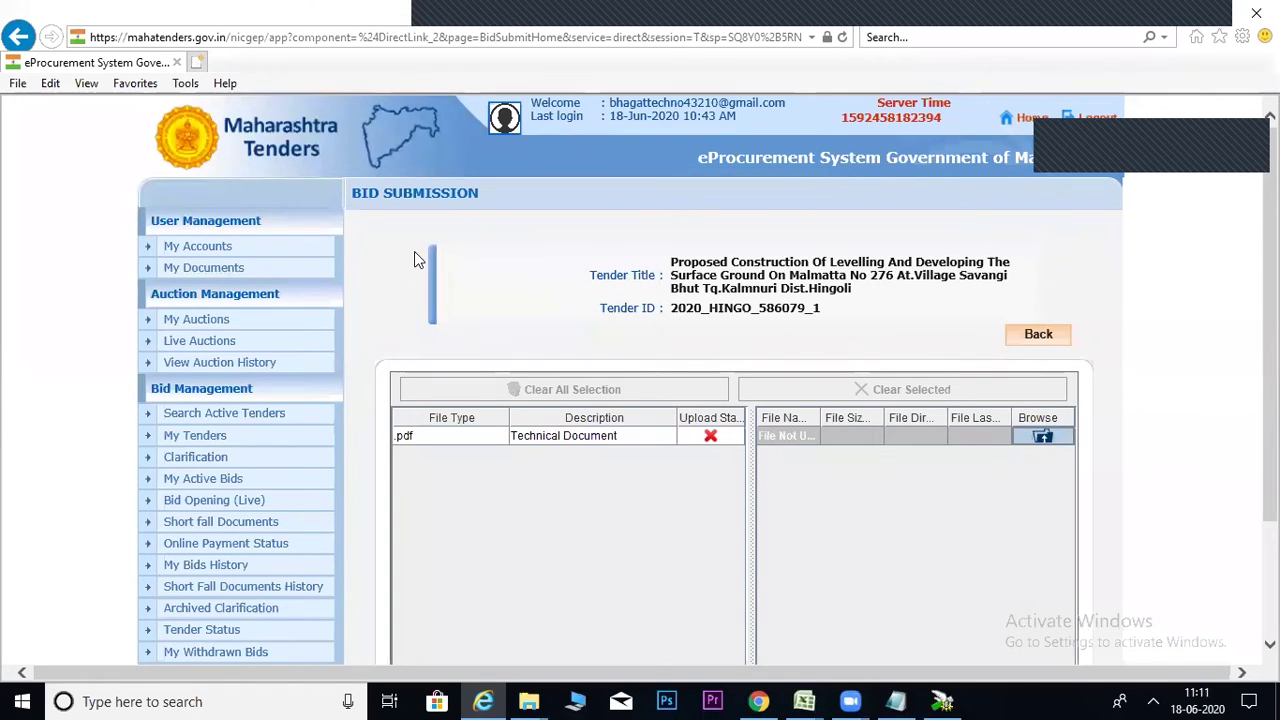
pyautogui.click(615, 243)
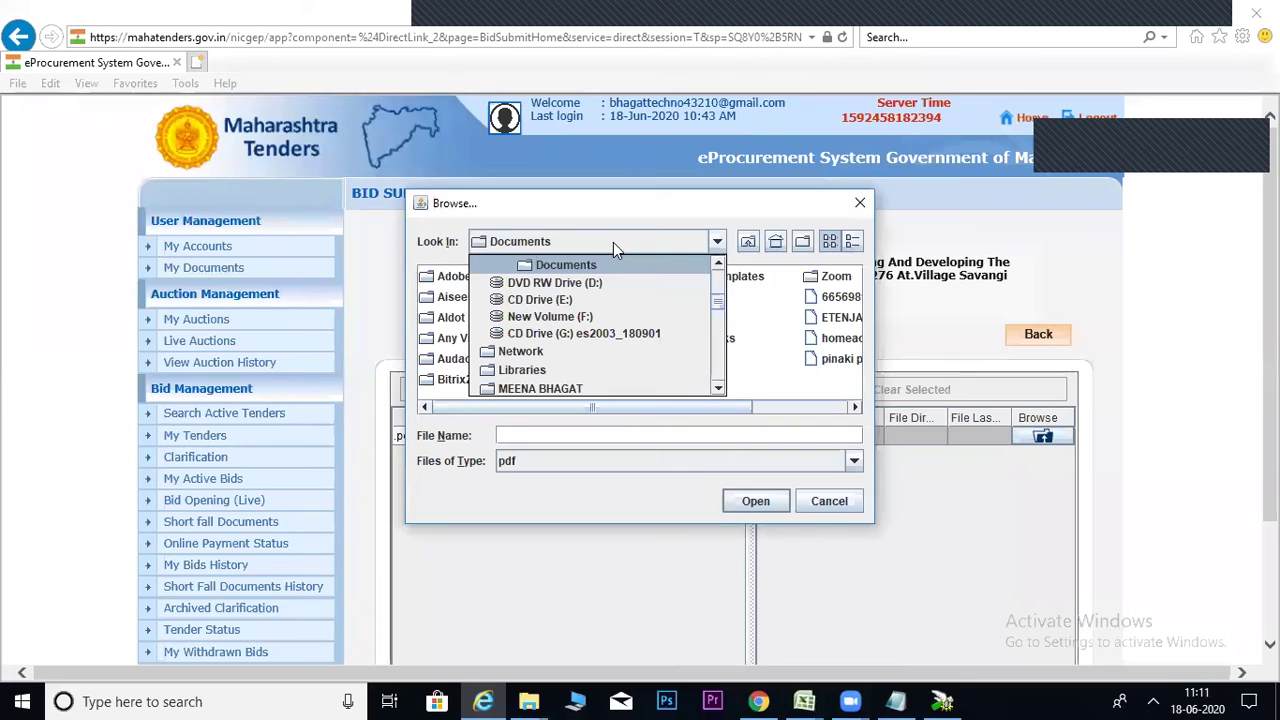
pyautogui.scroll(2, 716, 300)
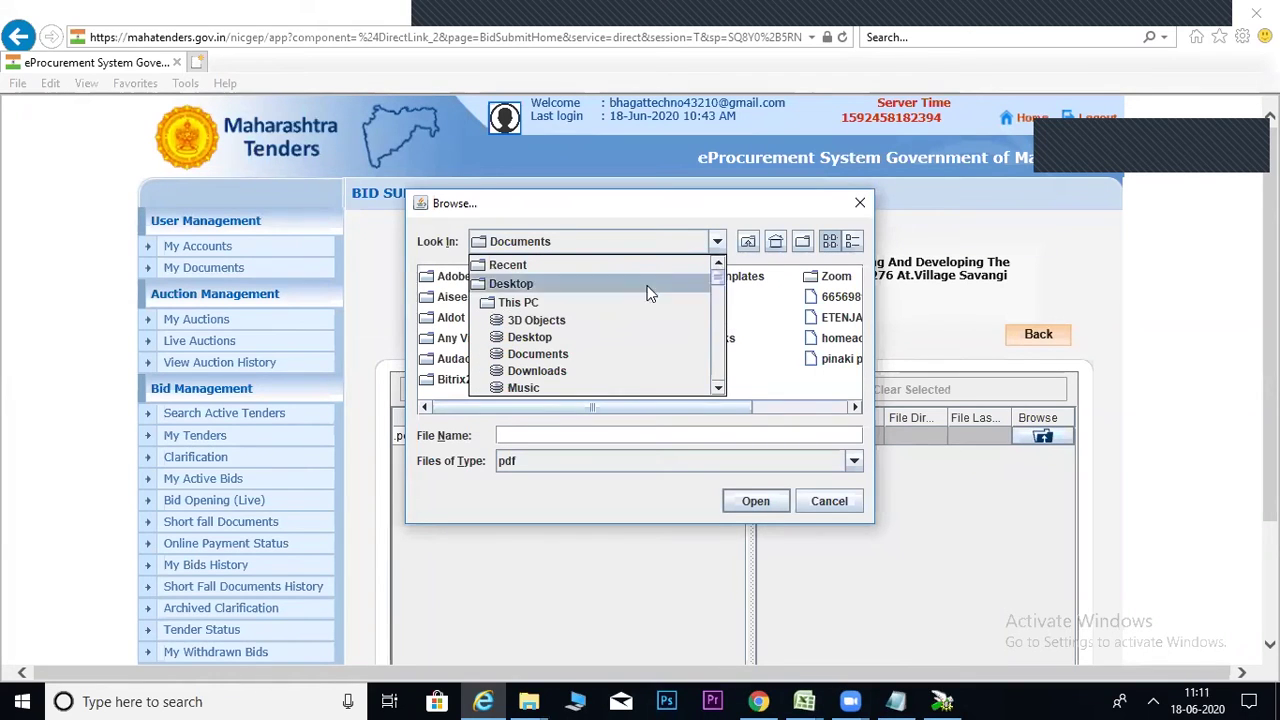
pyautogui.click(510, 283)
pyautogui.click(503, 303)
pyautogui.press('h')
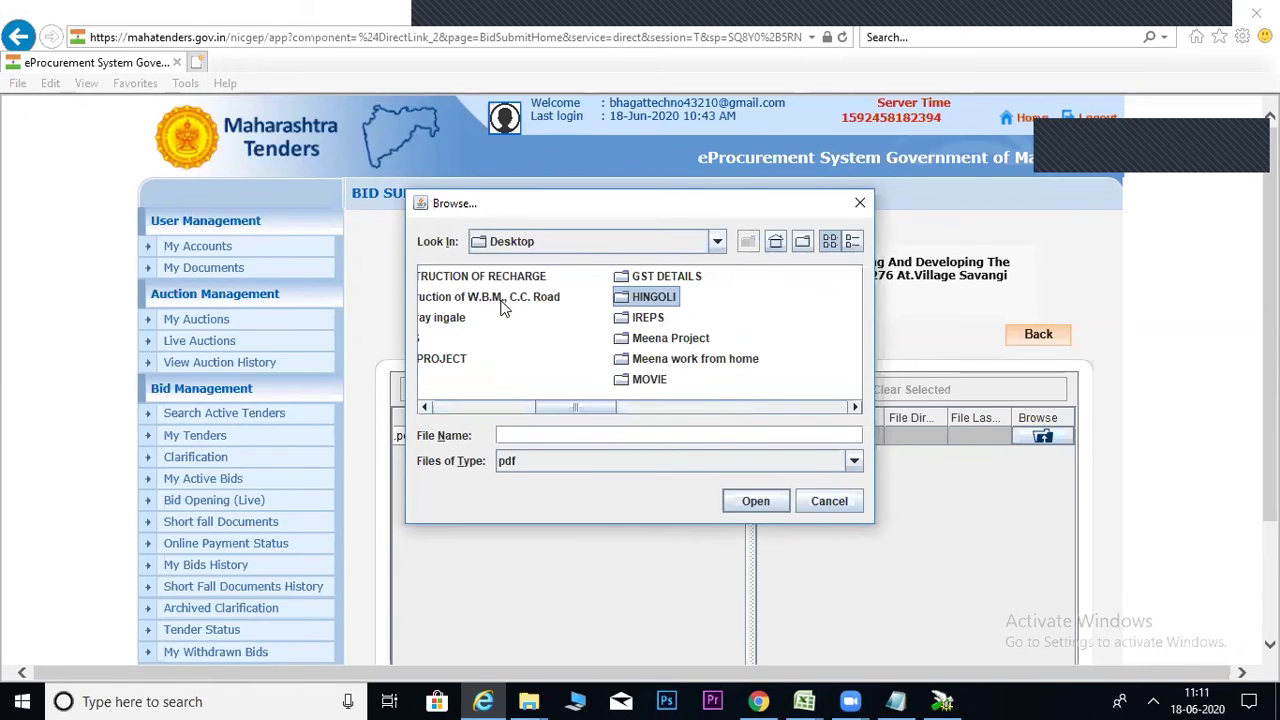
pyautogui.press('Return')
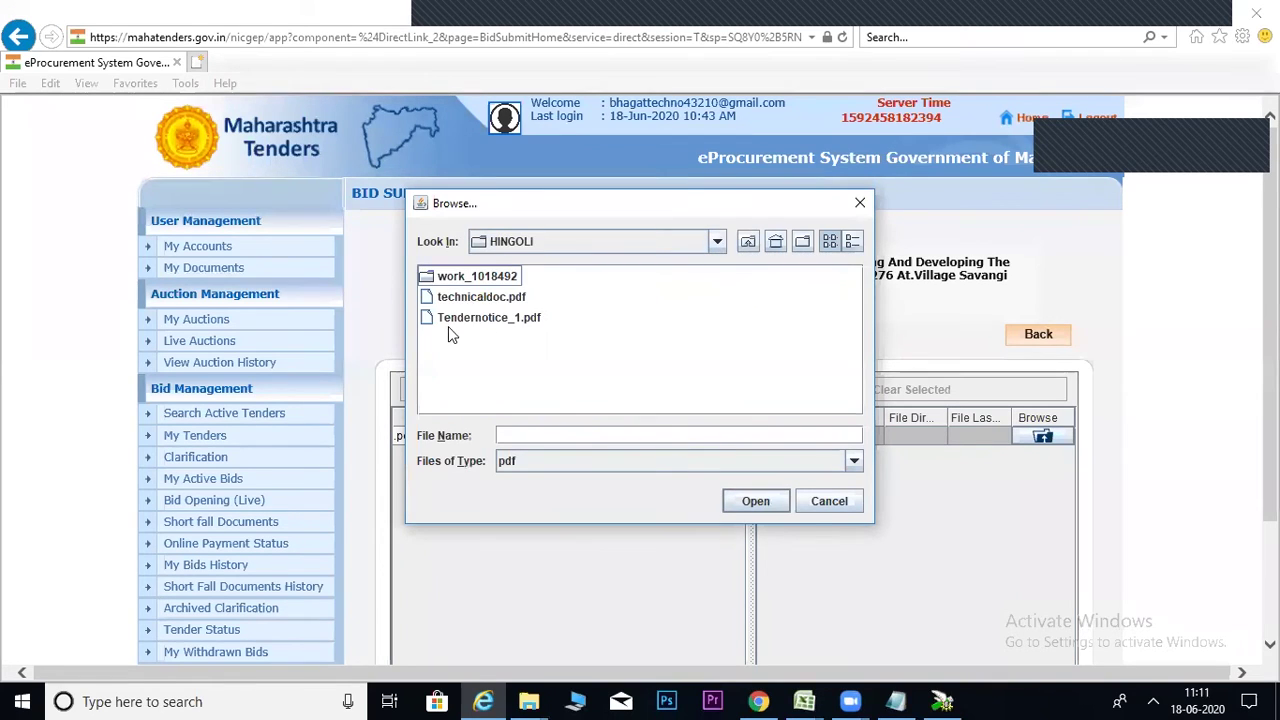
pyautogui.click(468, 300)
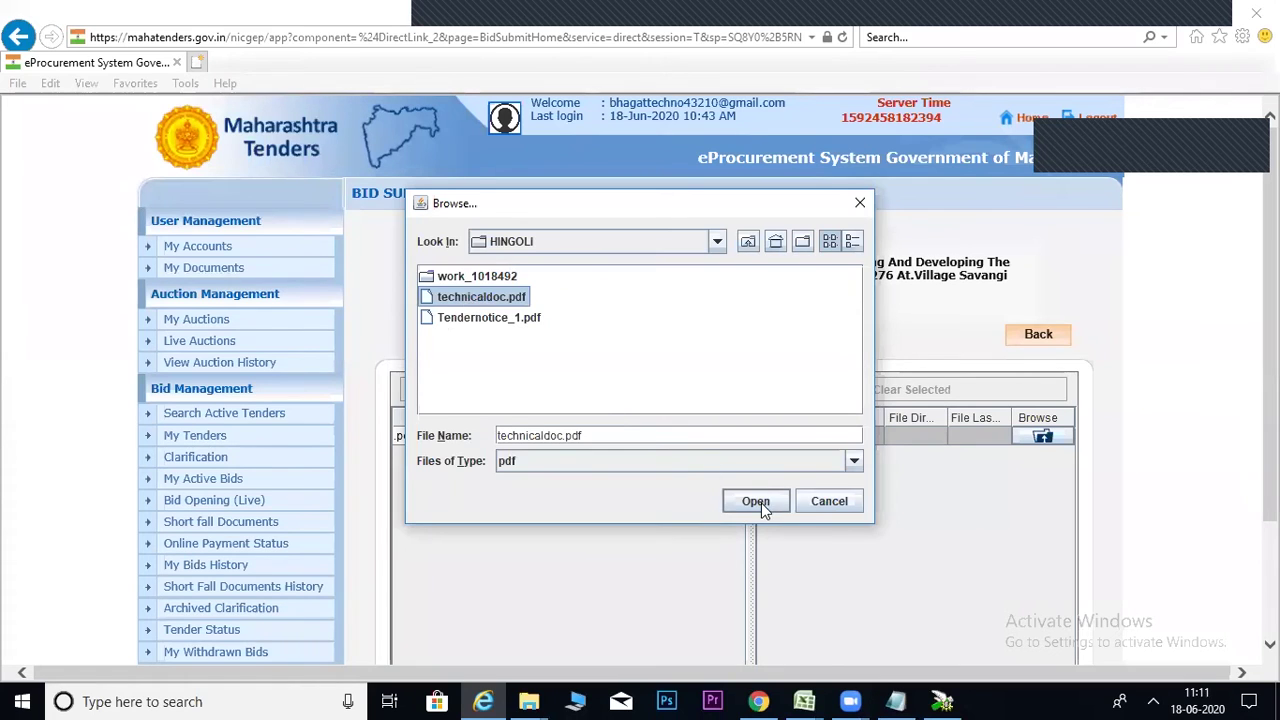
pyautogui.click(760, 500)
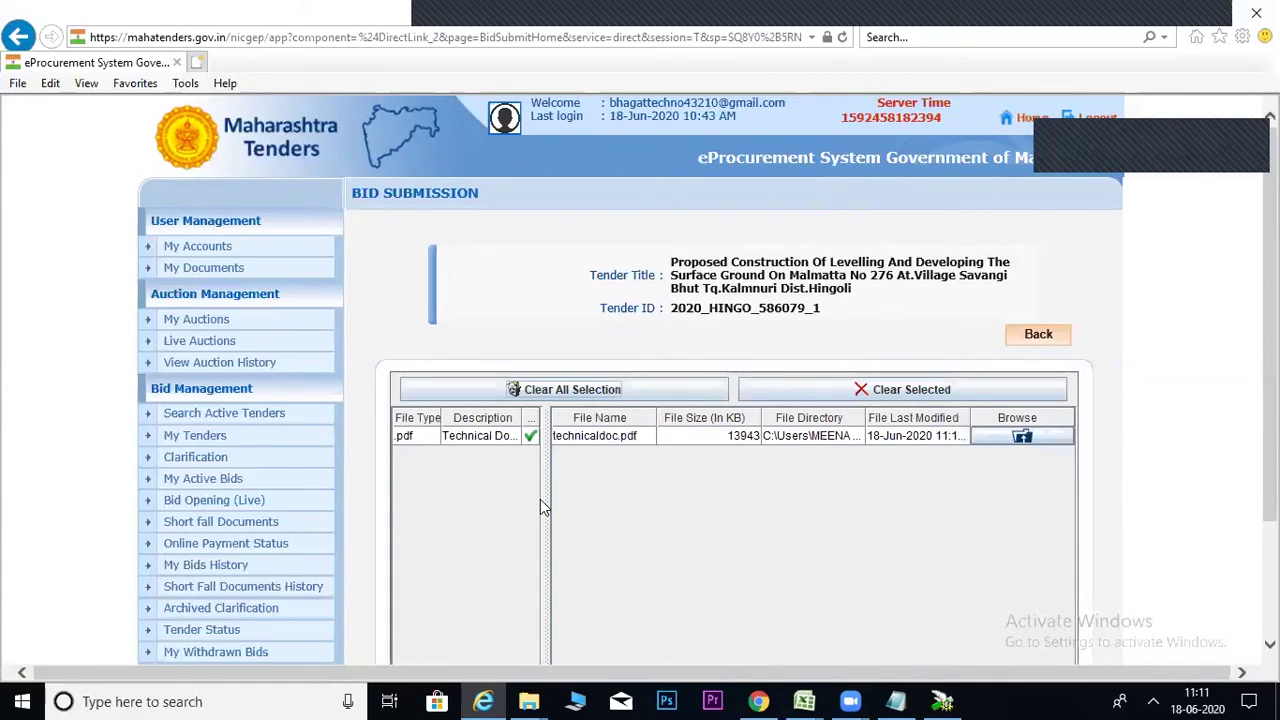
# Widen the upload table's left pane and start Sign & Upload for technicaldoc.pdf.
pyautogui.moveTo(545, 498); pyautogui.dragTo(686, 498)
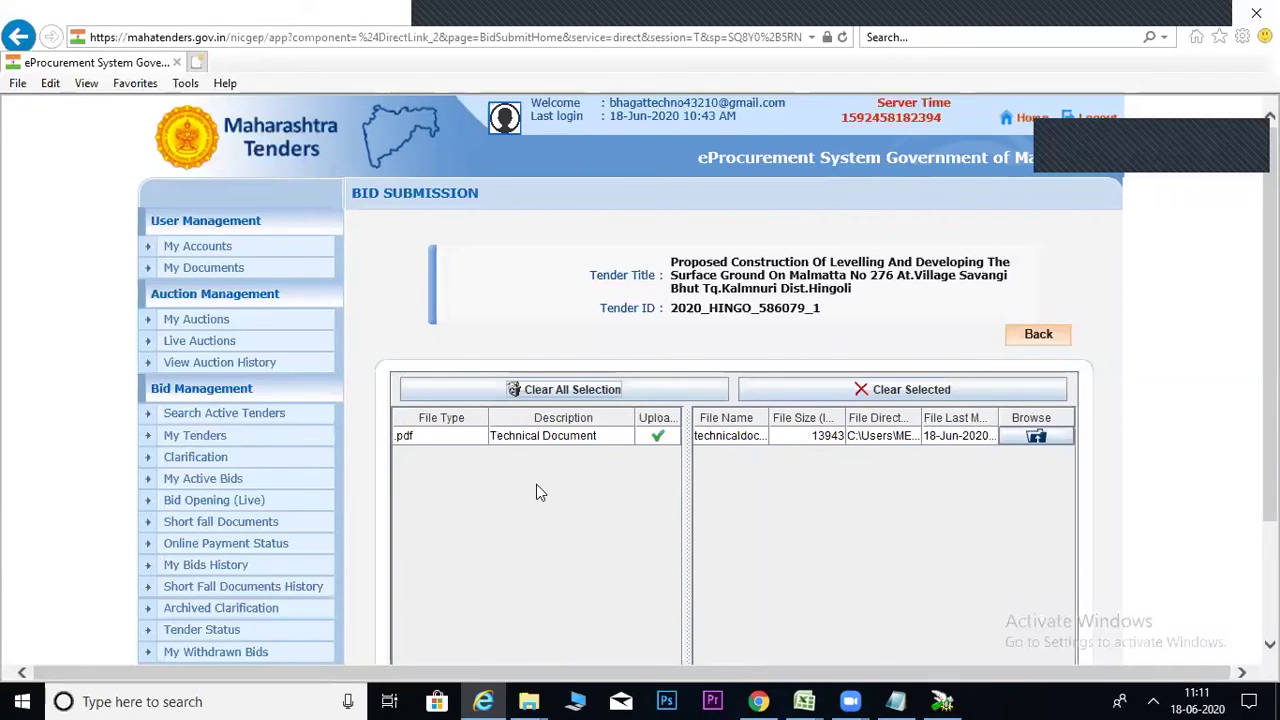
pyautogui.scroll(-3, 729, 446)
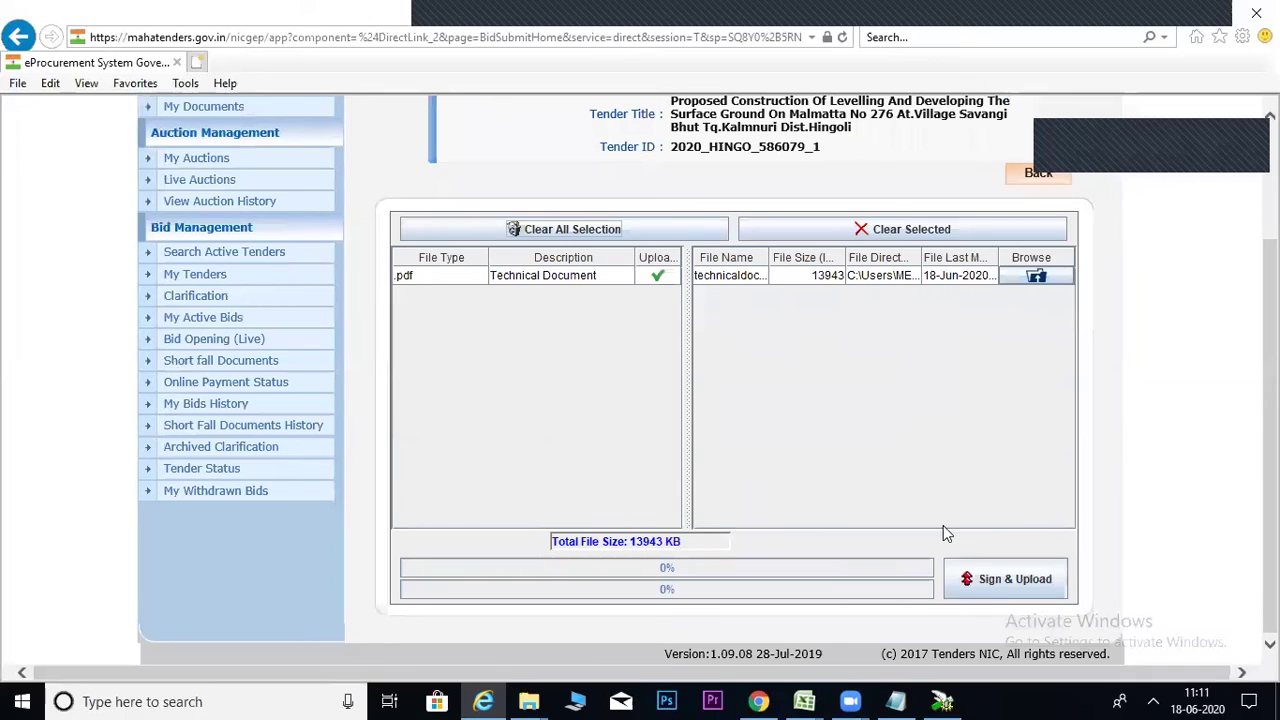
pyautogui.click(993, 577)
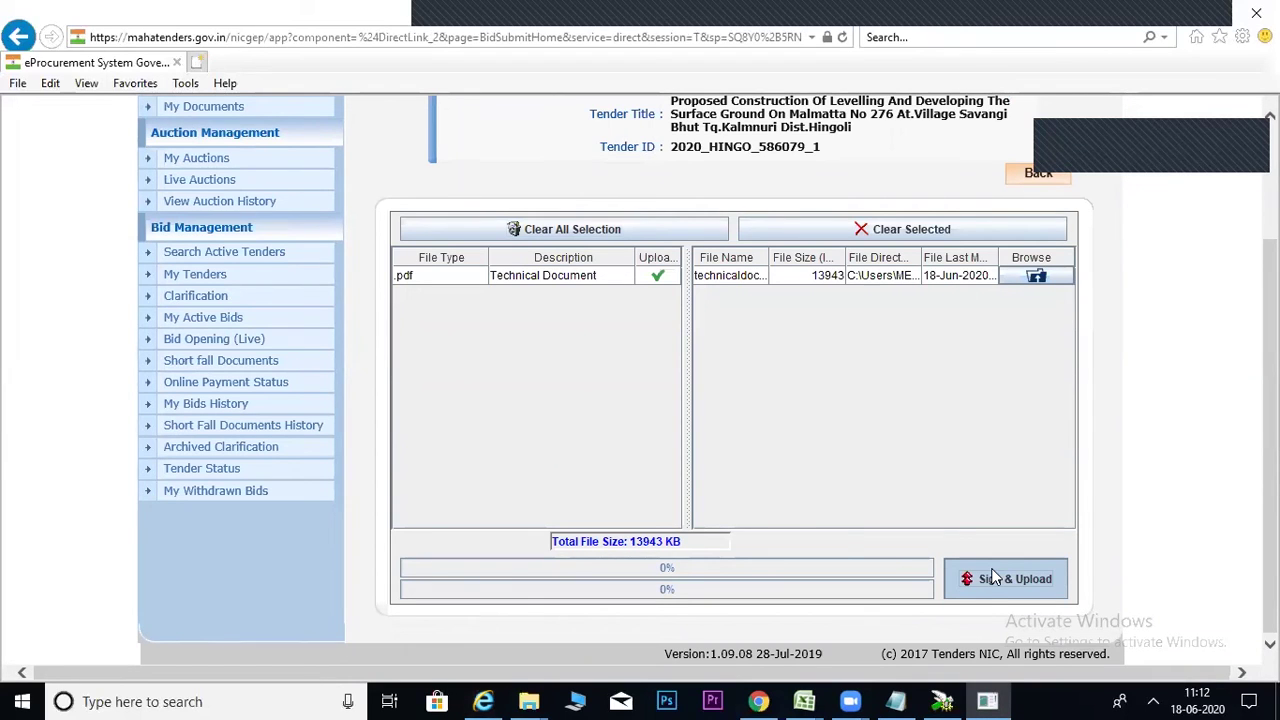
pyautogui.click(834, 283)
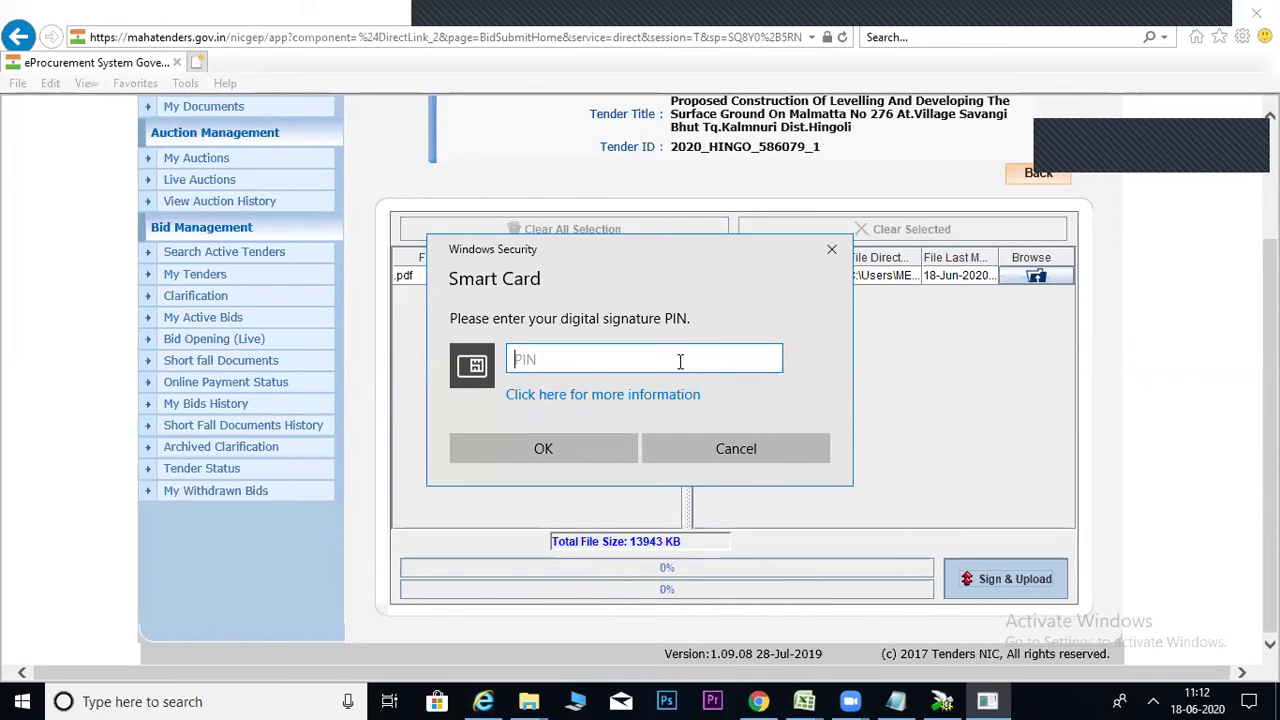
# Enter the digital signature PIN in the Smart Card prompt and confirm it.
pyautogui.write('12345678')
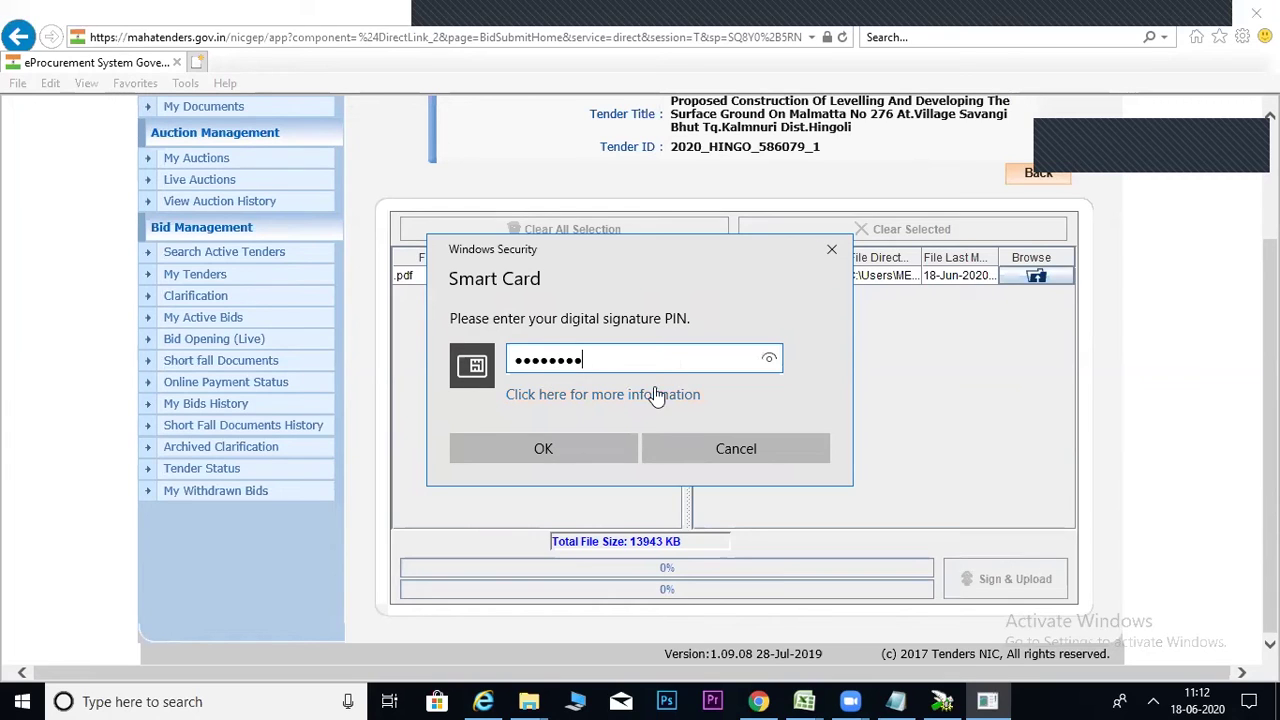
pyautogui.click(577, 448)
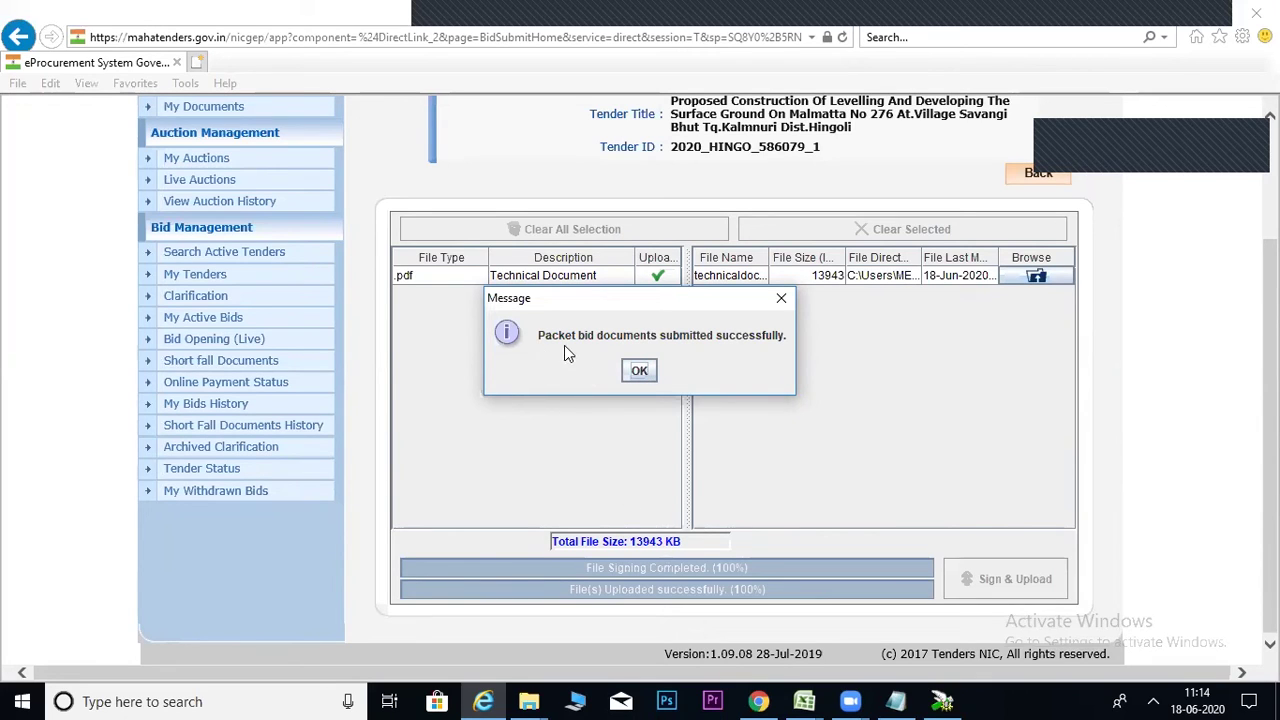
# Dismiss the submission success message and follow the Re-Login link from the session-expired page.
pyautogui.click(638, 372)
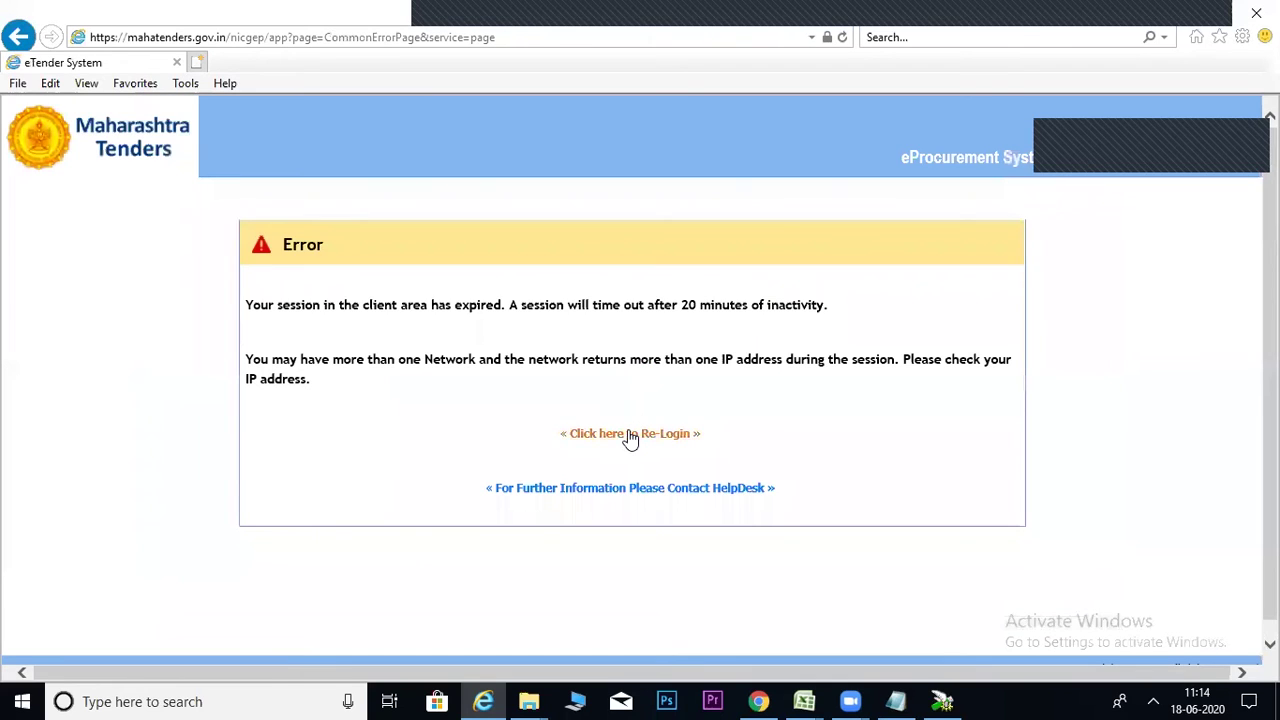
pyautogui.click(630, 435)
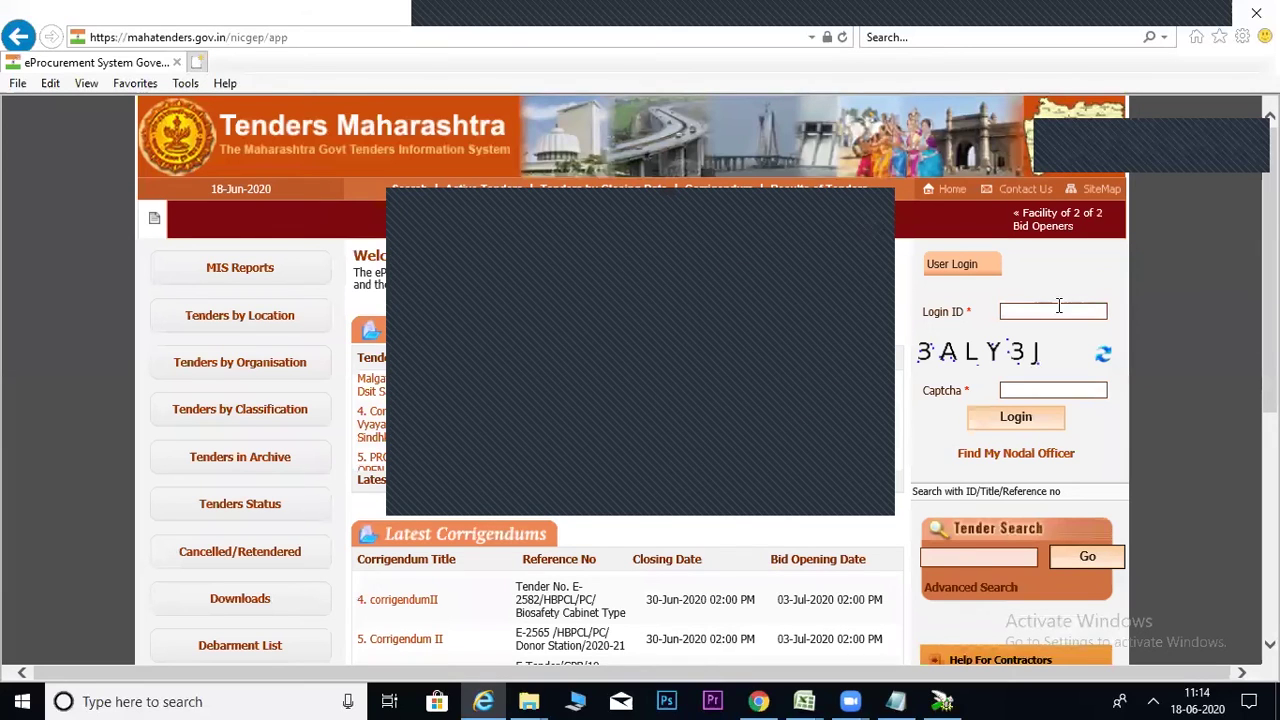
# Submit the account's login ID together with the displayed captcha text.
pyautogui.click(1059, 311)
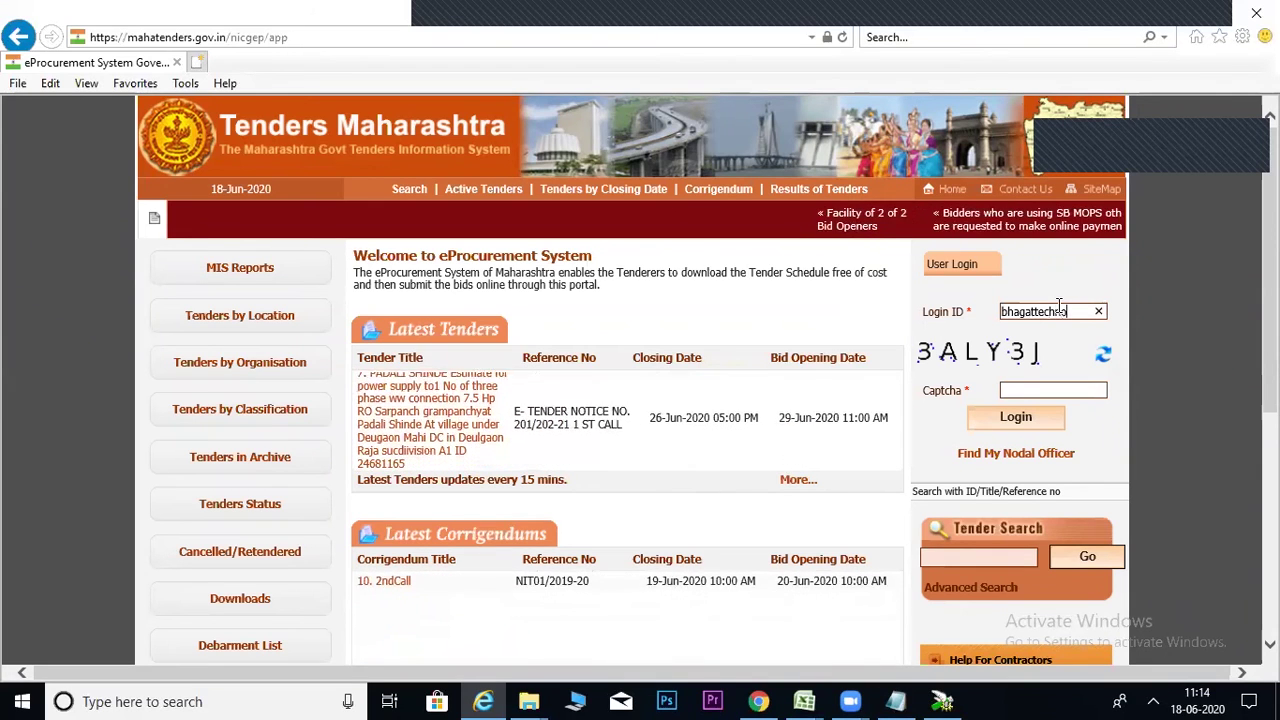
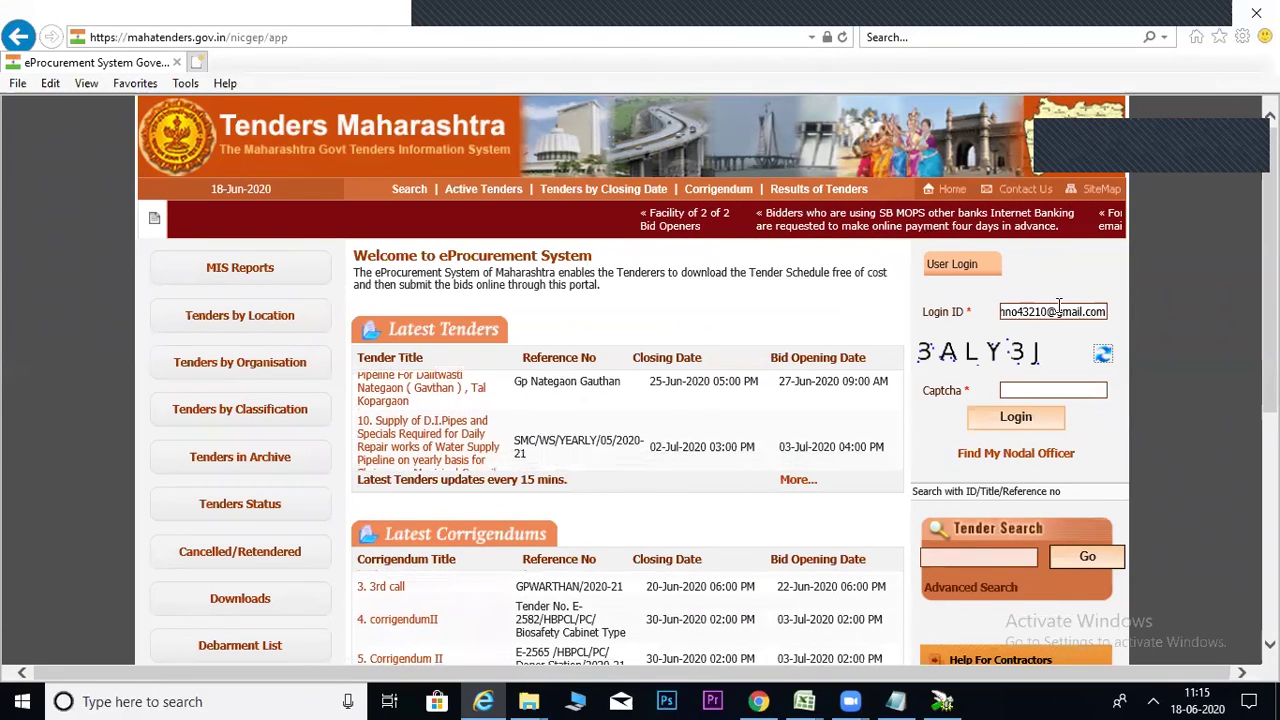
pyautogui.press('Tab')
pyautogui.write('3')
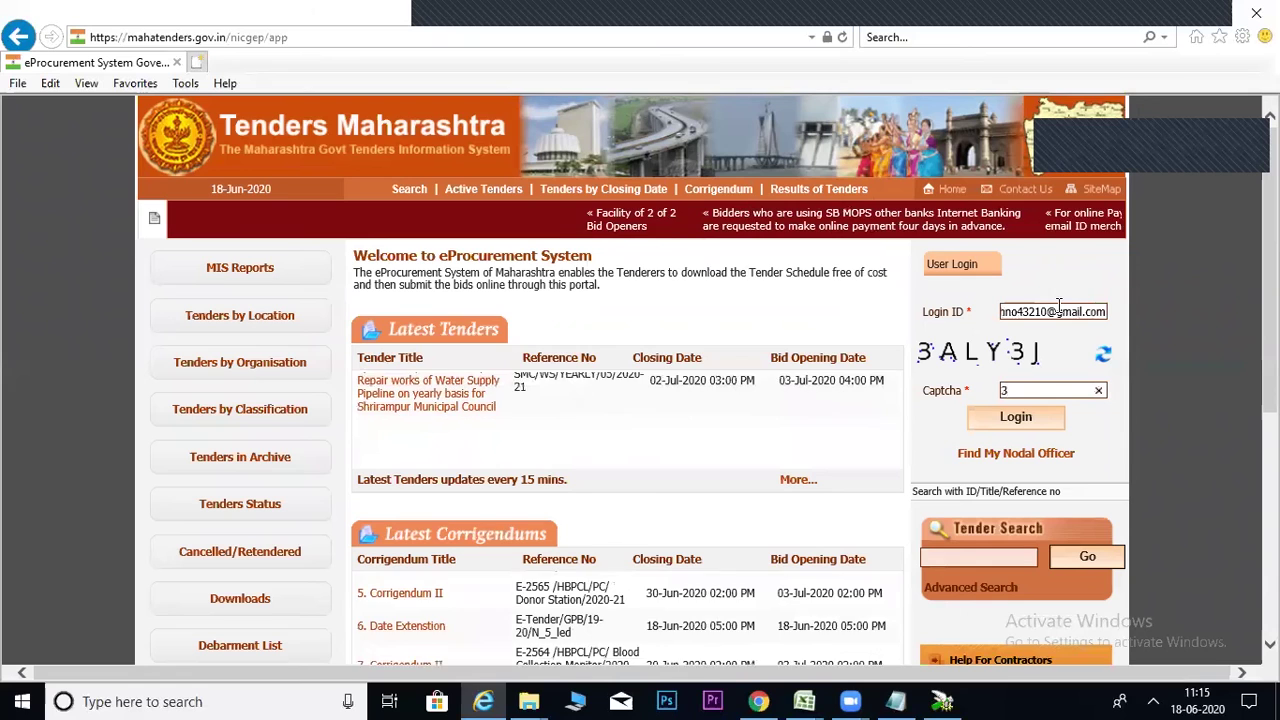
pyautogui.write('ALY3J')
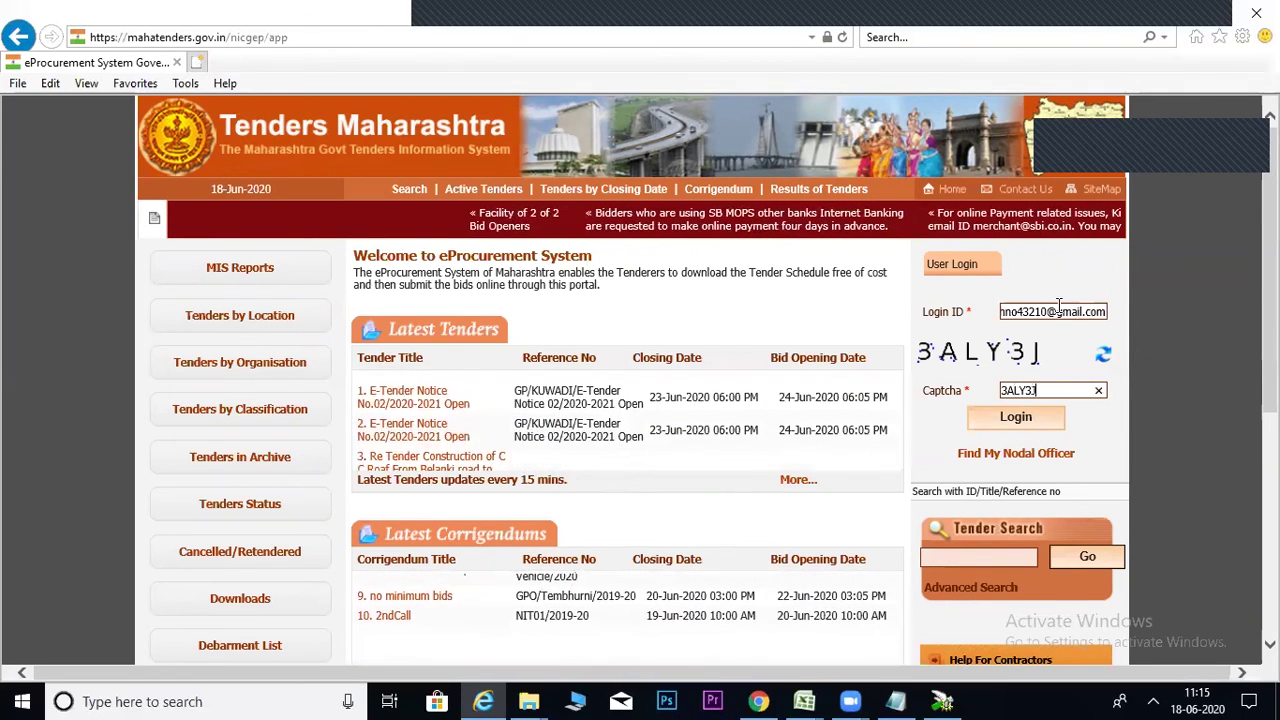
pyautogui.click(1027, 428)
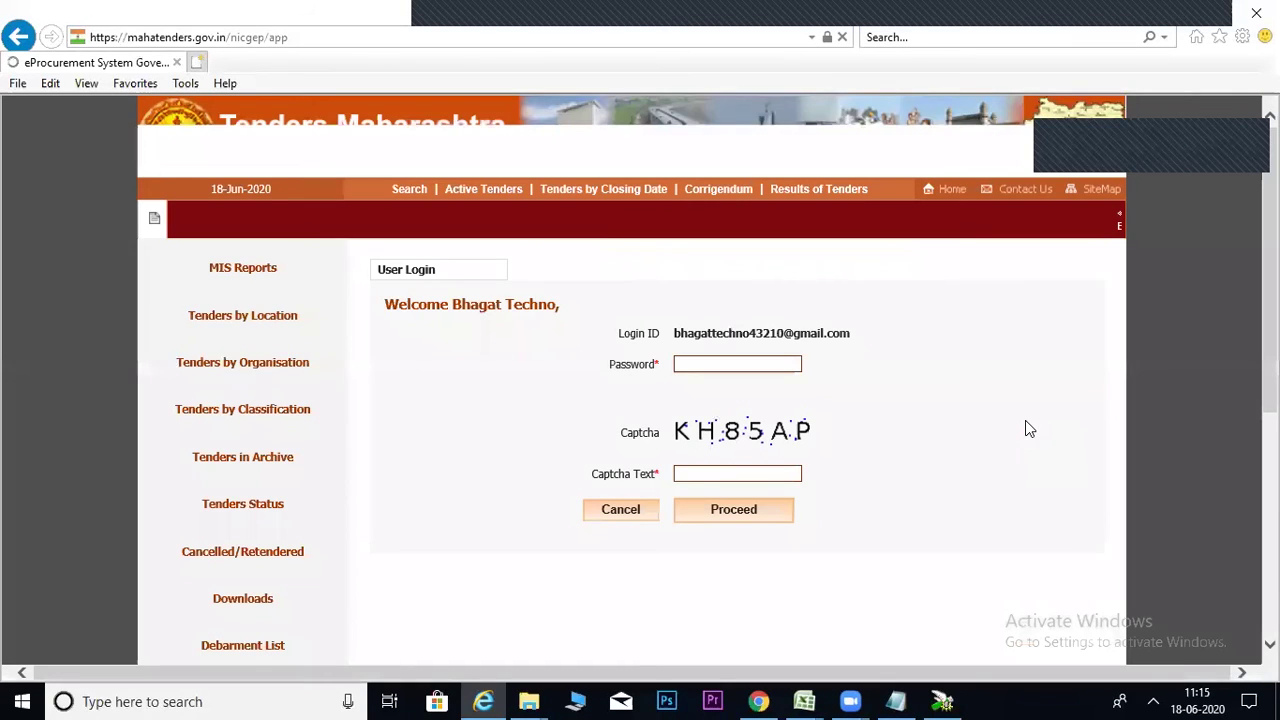
# Enter the account password and the corrected captcha text, then proceed to log in.
pyautogui.click(773, 366)
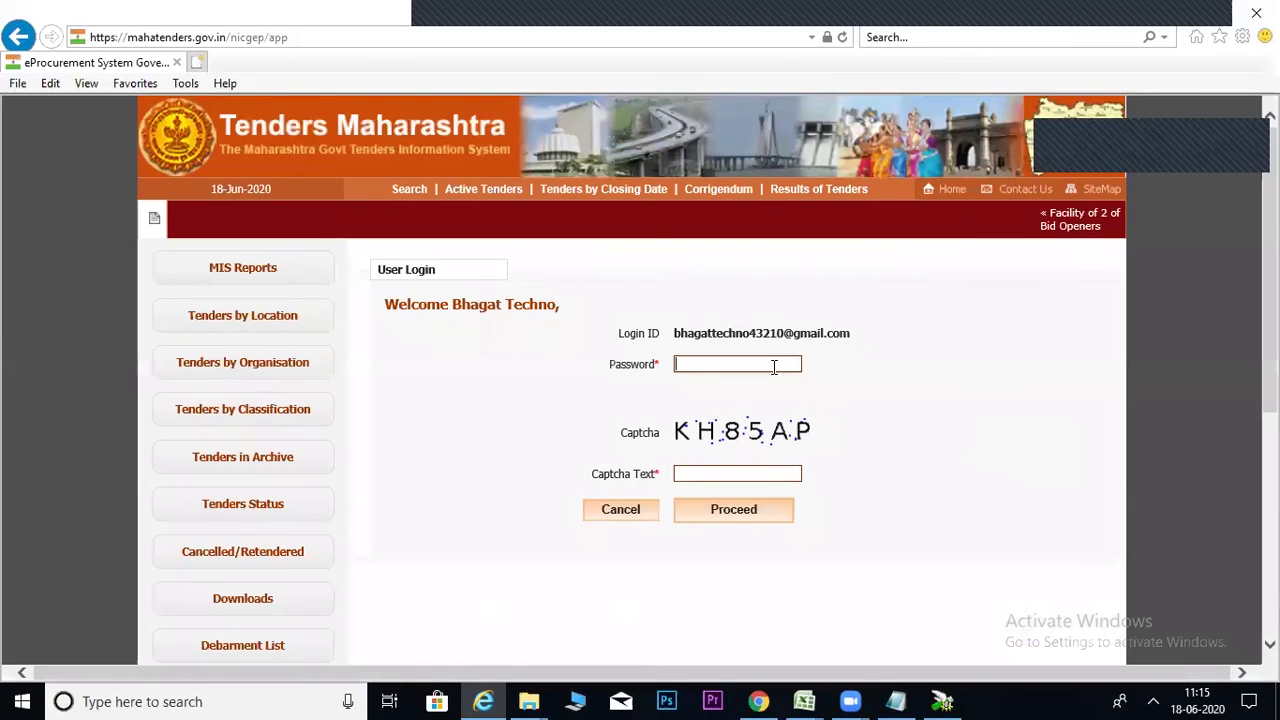
pyautogui.write('*********')
pyautogui.press('Tab')
pyautogui.write('KH85Ap')
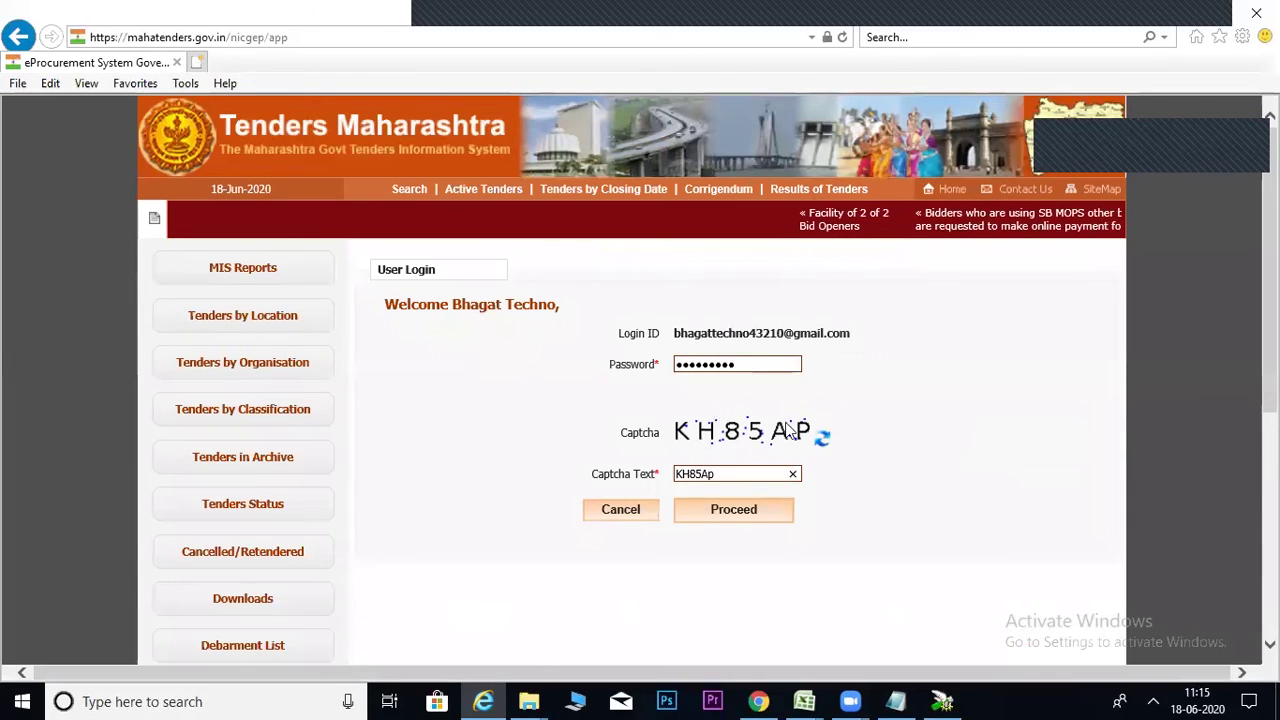
pyautogui.press('BackSpace')
pyautogui.write('P')
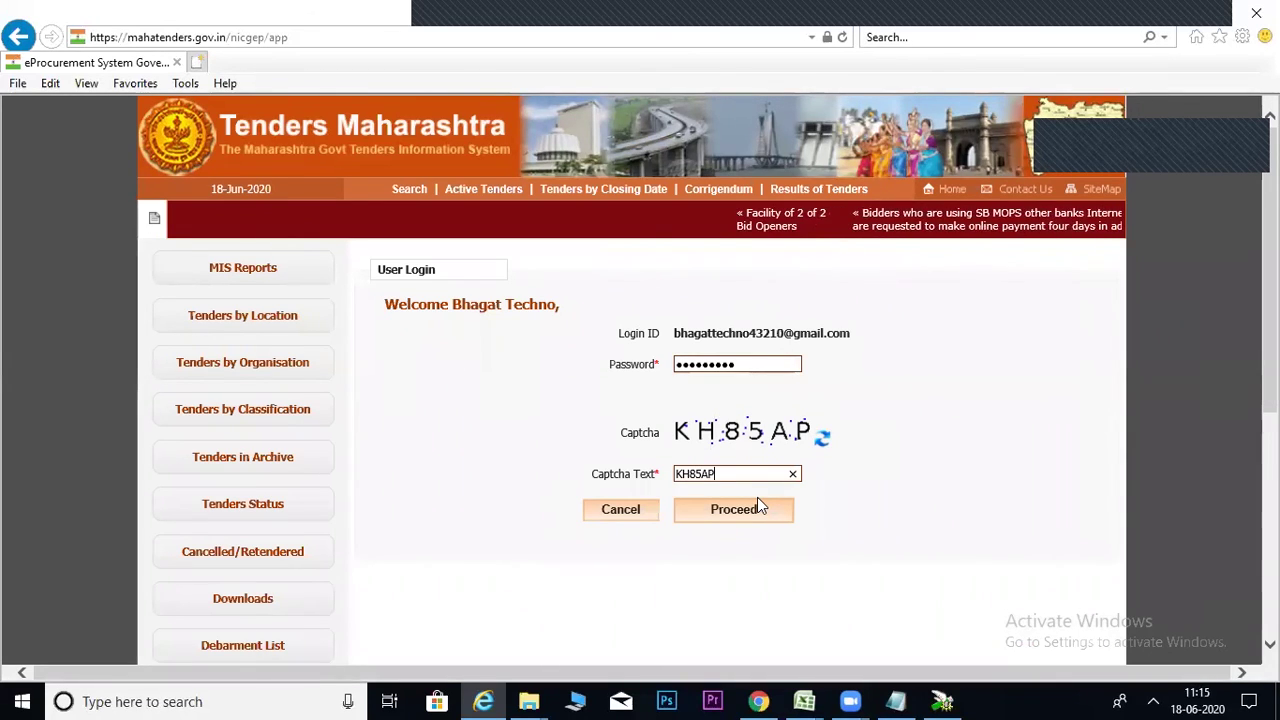
pyautogui.click(743, 515)
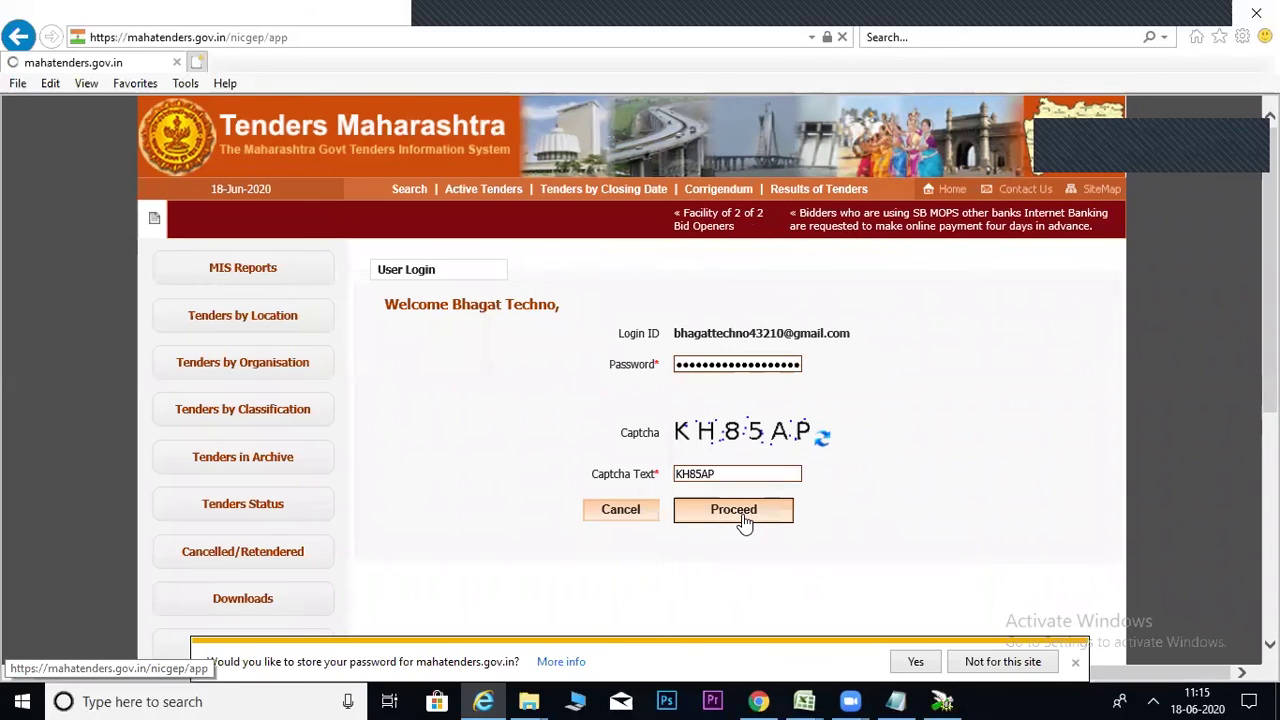